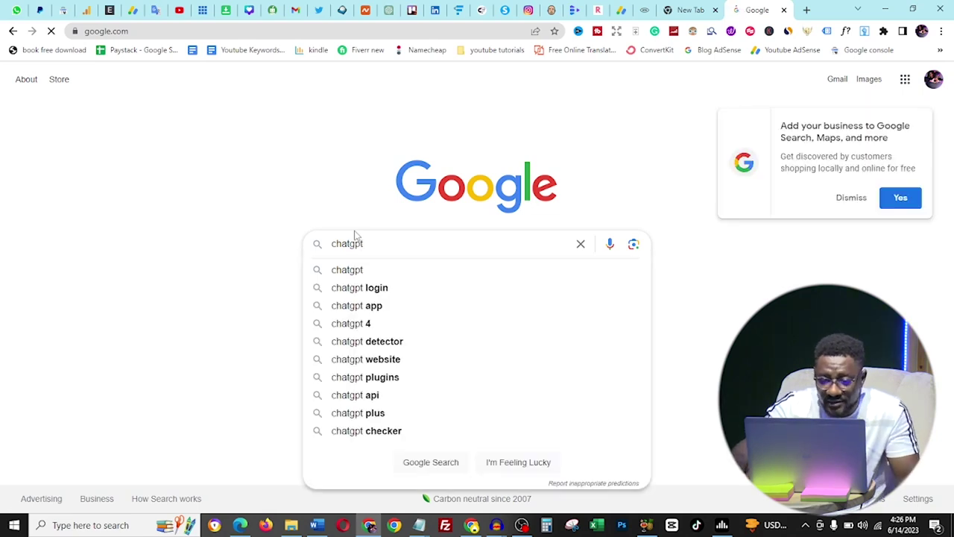
Run the chatgpt search in Chrome and bring up the ChatGPT chat page
{"action": "key", "text": "Return"}
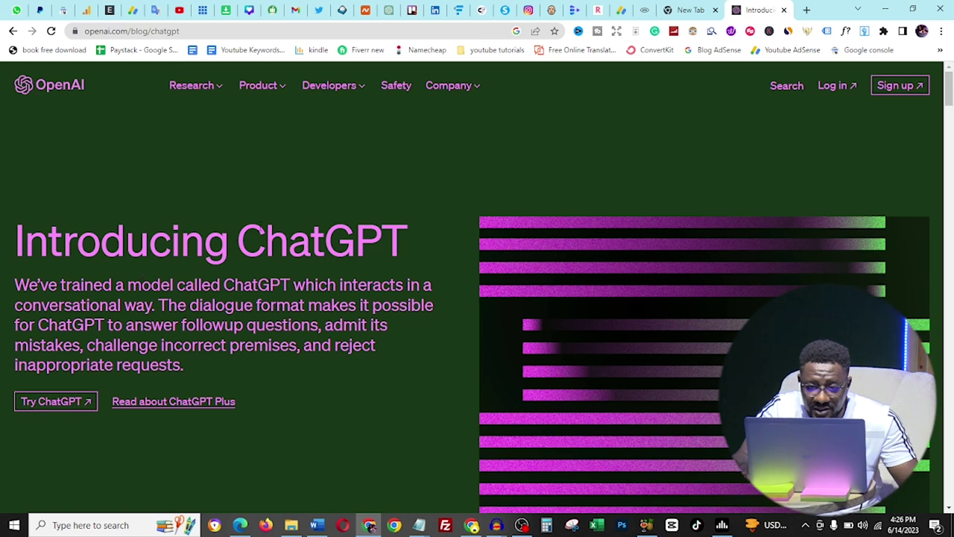
{"action": "left_click", "coordinate": [388, 10]}
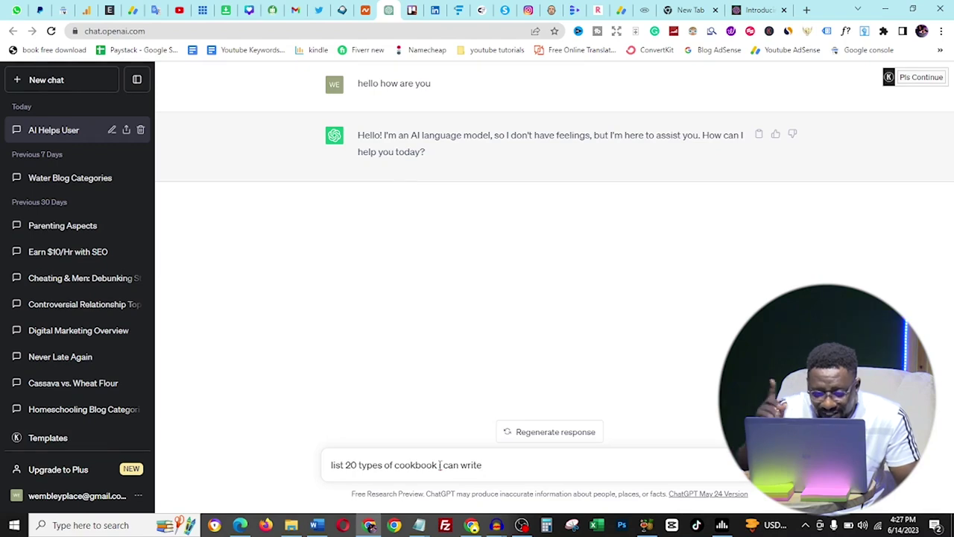
Send ChatGPT the prompt 'list 20 types of cookbook i can write'
{"action": "key", "text": "Return"}
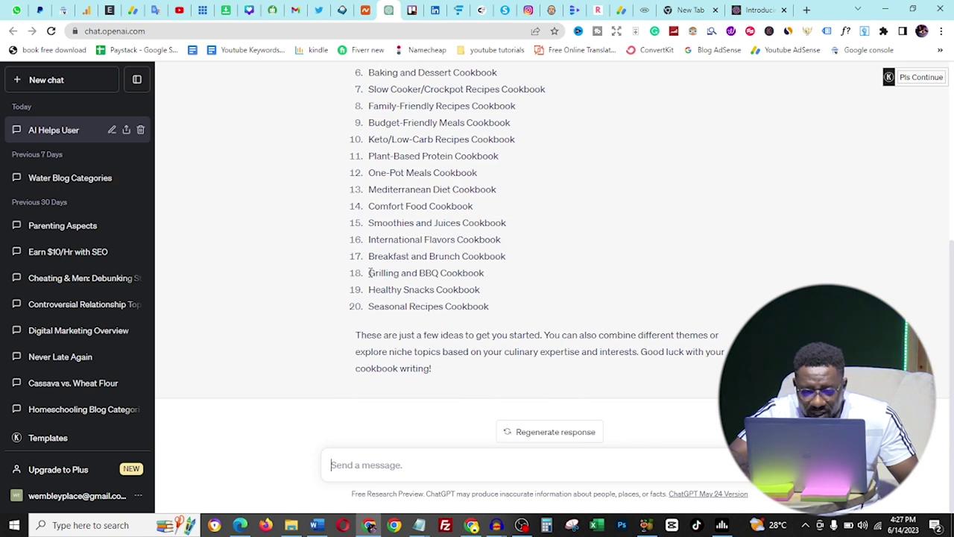
Copy the 'Grilling and BBQ Cookbook' item from ChatGPT's list
{"action": "left_click_drag", "start_coordinate": [369, 272], "coordinate": [483, 274]}
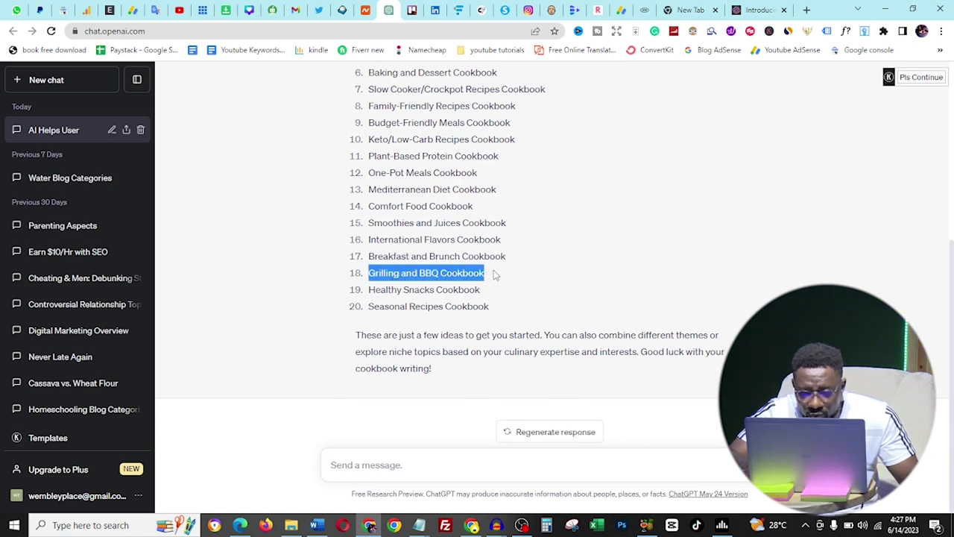
{"action": "right_click", "coordinate": [456, 280]}
{"action": "left_click", "coordinate": [485, 288]}
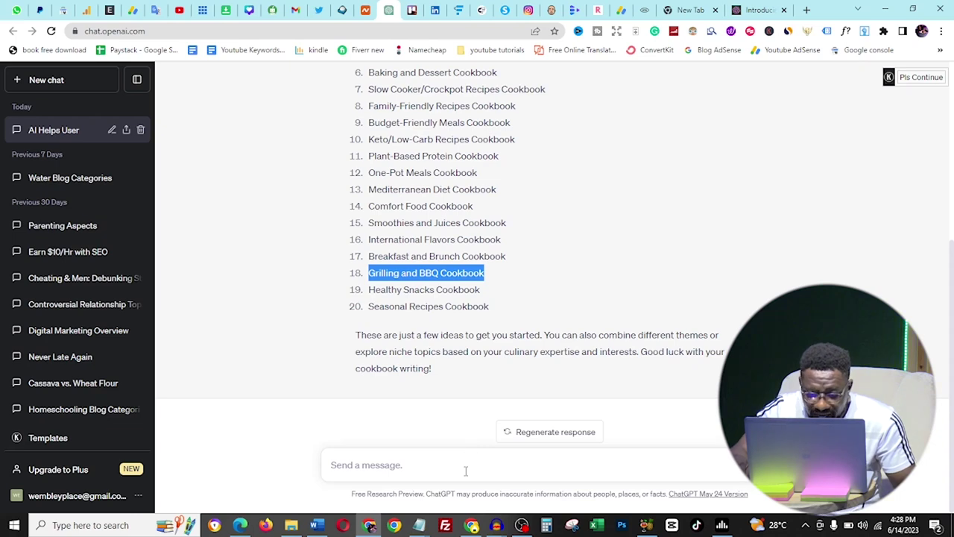
Ask ChatGPT to write a title for the Grilling and BBQ Cookbook and select the suggested title
{"action": "left_click", "coordinate": [465, 471]}
{"action": "type", "text": "writye for me a title for"}
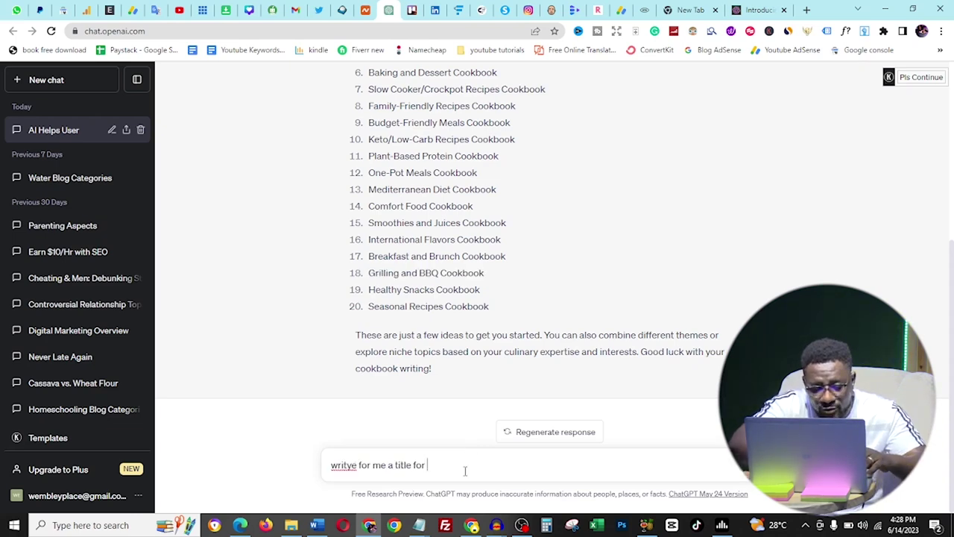
{"action": "key", "text": "ctrl+v"}
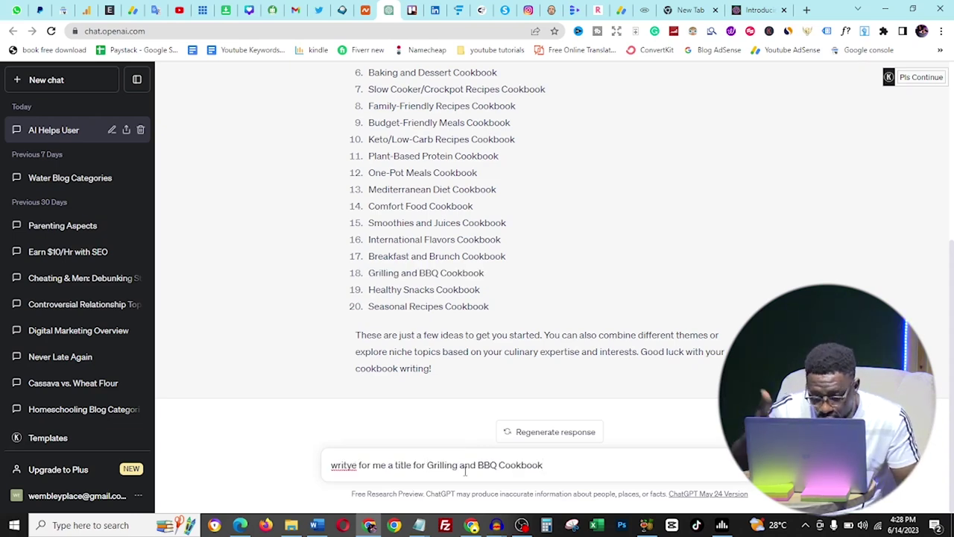
{"action": "key", "text": "Return"}
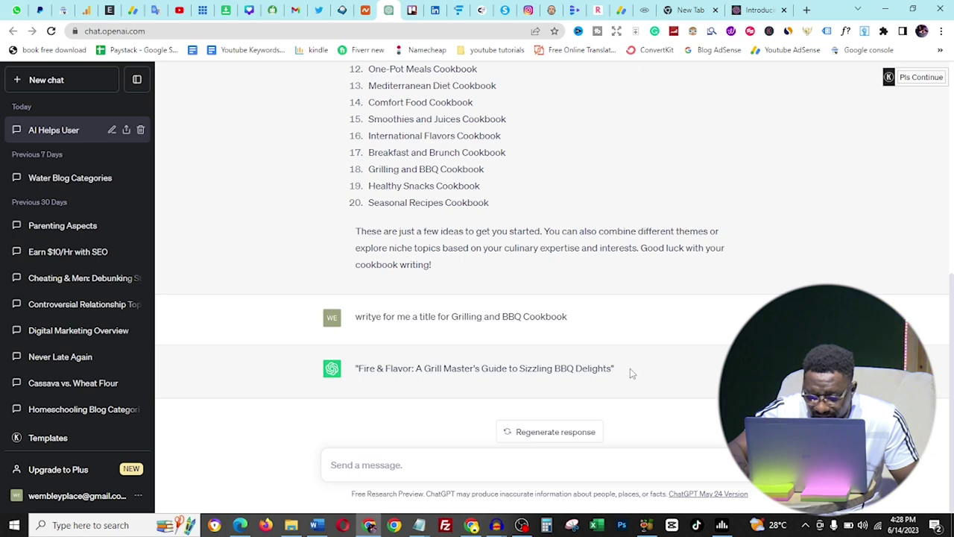
{"action": "left_click_drag", "start_coordinate": [629, 368], "coordinate": [345, 374]}
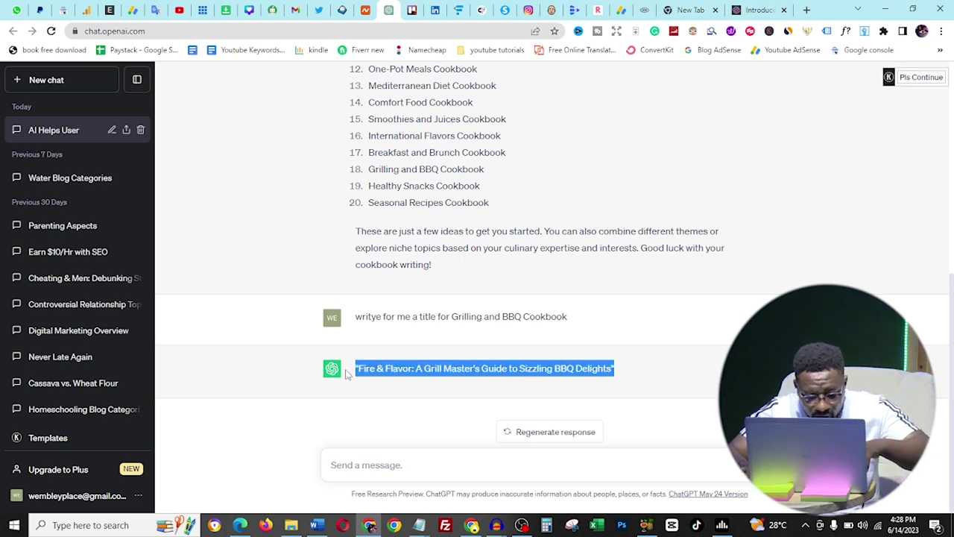
{"action": "left_click", "coordinate": [316, 525]}
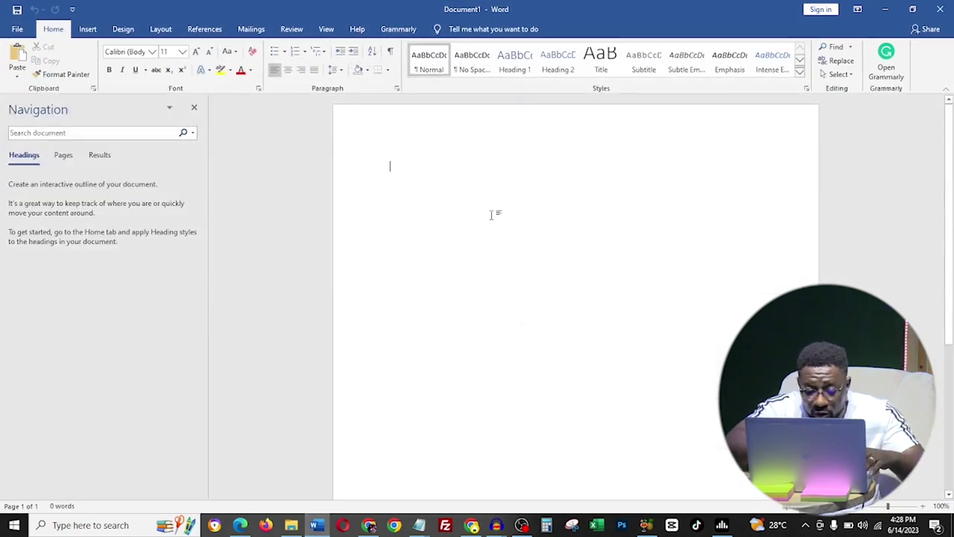
Paste the Fire & Flavor title into Word, clear its formatting and remove both quotation marks
{"action": "key", "text": "ctrl+v"}
{"action": "left_click", "coordinate": [347, 182]}
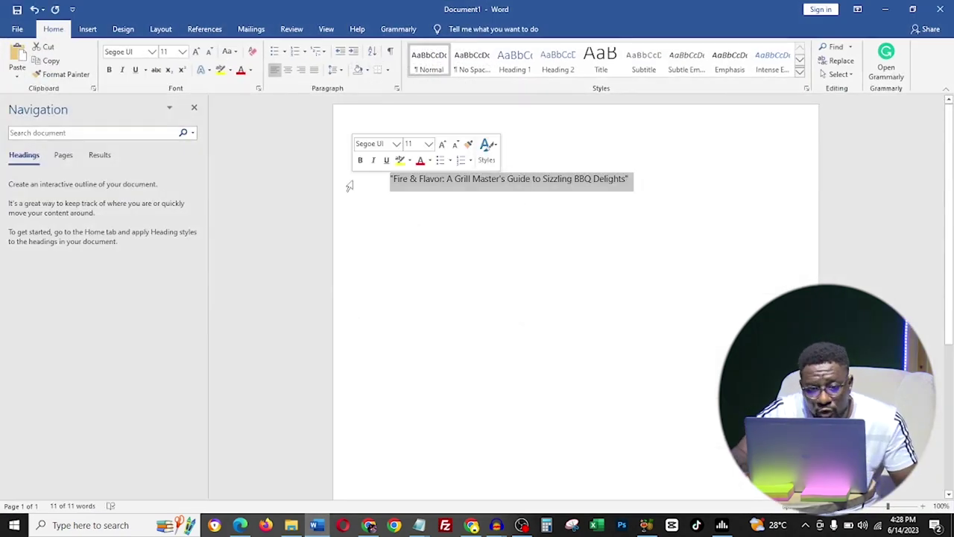
{"action": "left_click", "coordinate": [253, 51]}
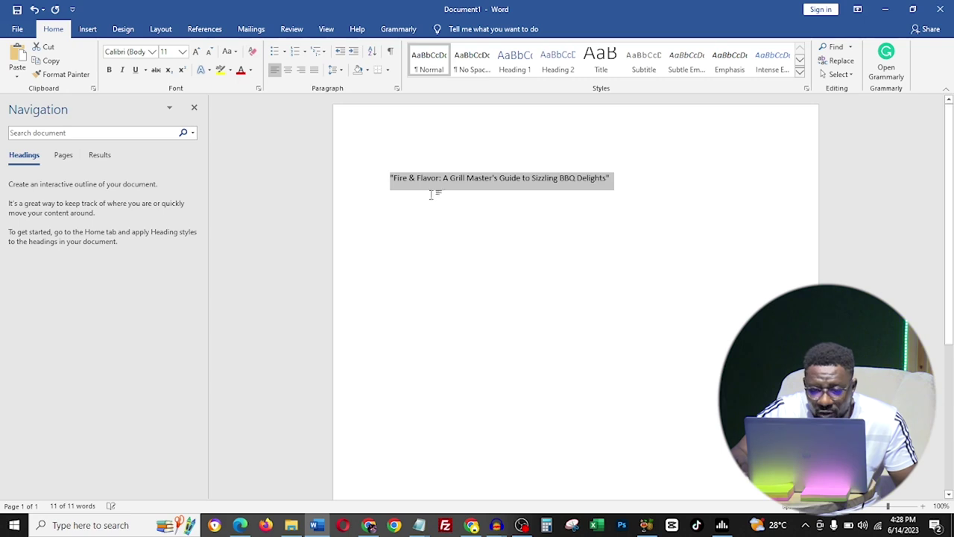
{"action": "left_click", "coordinate": [627, 179]}
{"action": "key", "text": "BackSpace"}
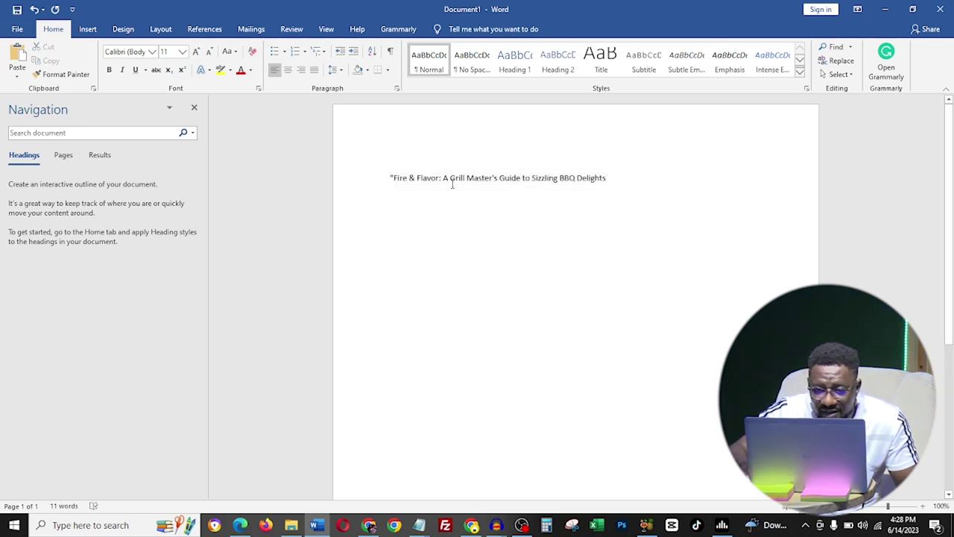
{"action": "left_click_drag", "start_coordinate": [393, 177], "coordinate": [389, 178]}
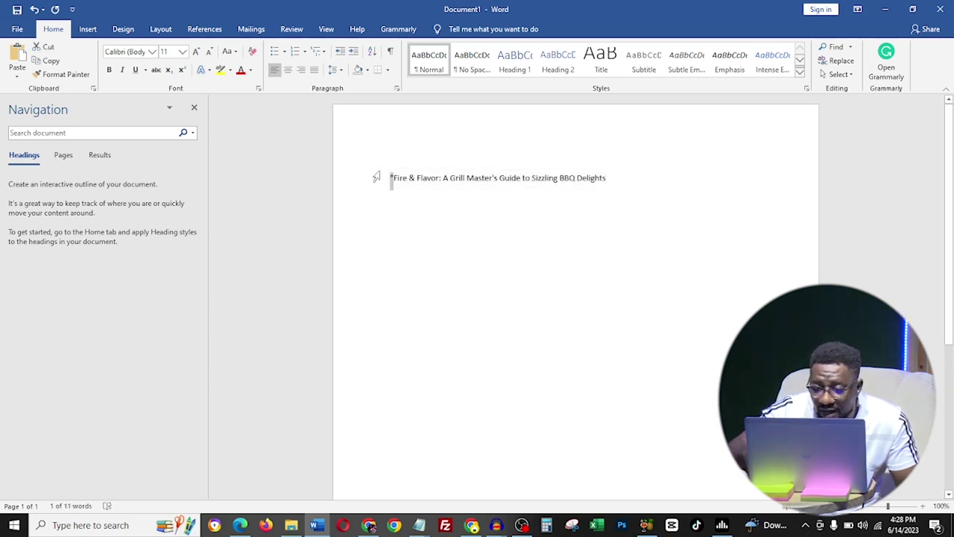
{"action": "key", "text": "BackSpace"}
Give the title line the Title style and centre it
{"action": "left_click", "coordinate": [321, 184]}
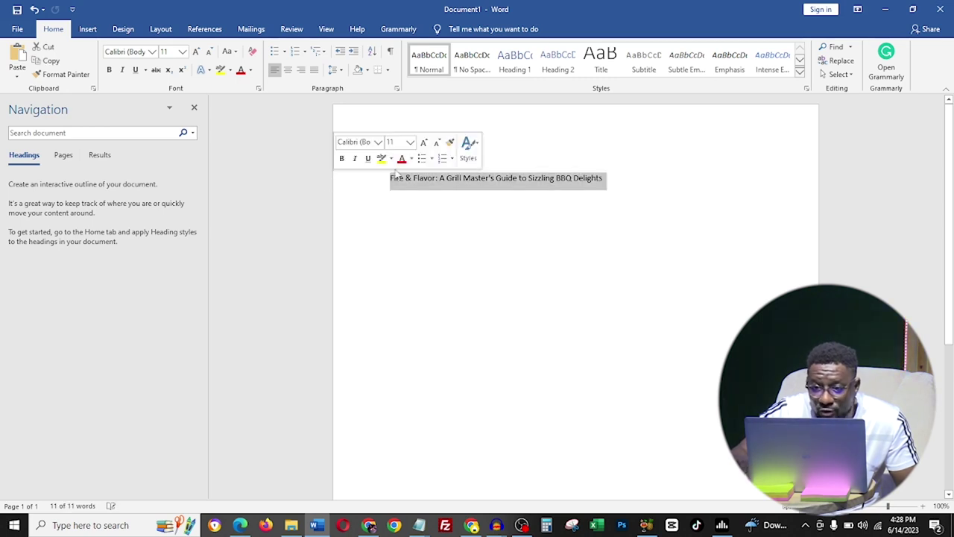
{"action": "left_click", "coordinate": [609, 66]}
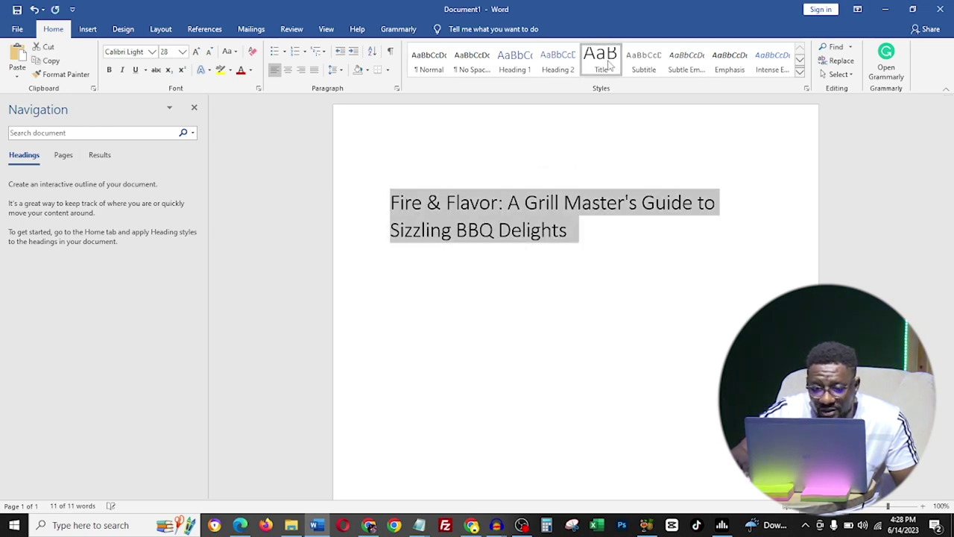
{"action": "left_click", "coordinate": [287, 70]}
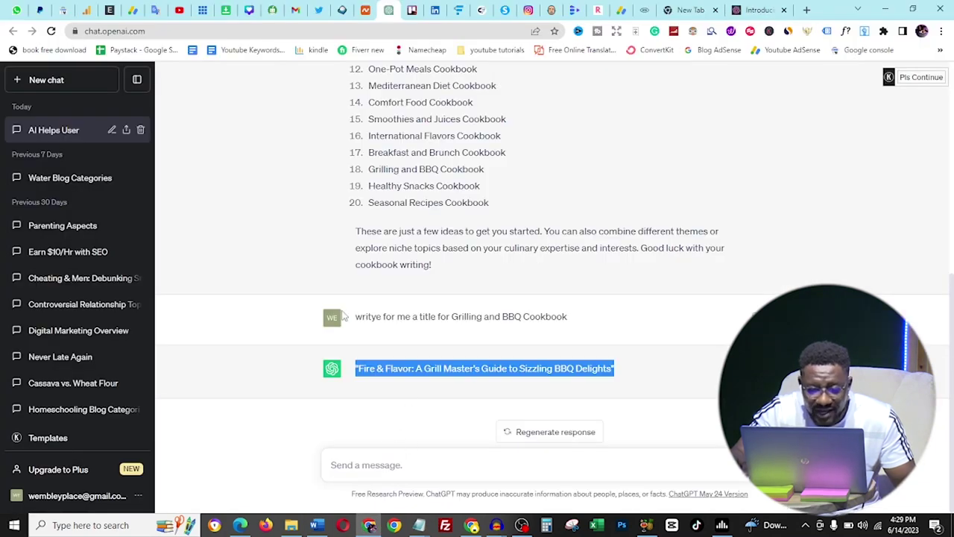
Reuse the earlier prompt to get a subtitle, then copy 'Mastering the Art of Smoky Perfection…'
{"action": "left_click_drag", "start_coordinate": [357, 317], "coordinate": [599, 337]}
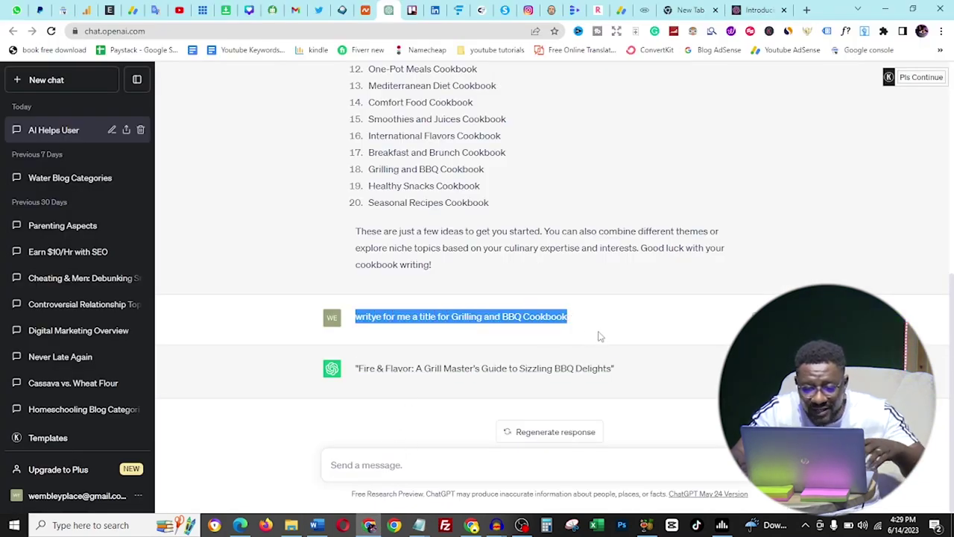
{"action": "left_click", "coordinate": [434, 470]}
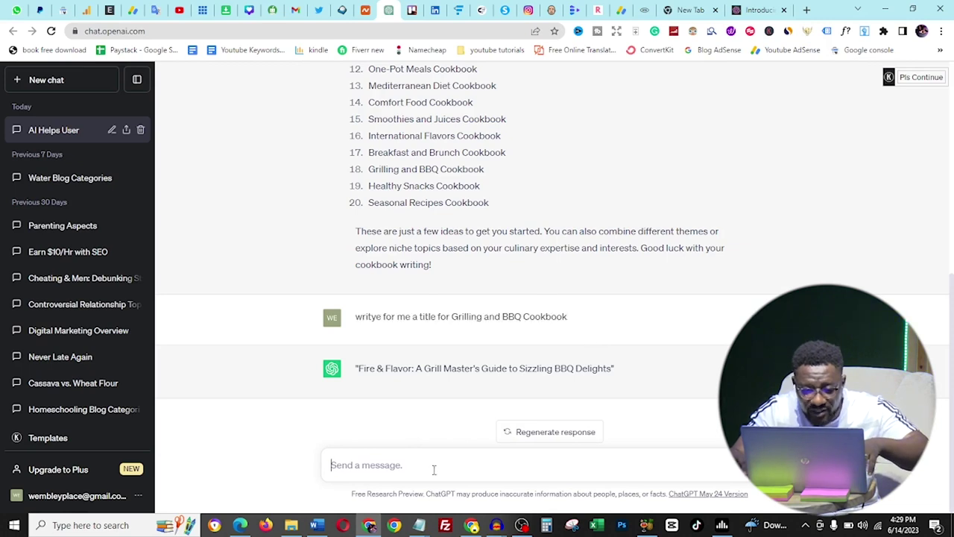
{"action": "key", "text": "ctrl+v"}
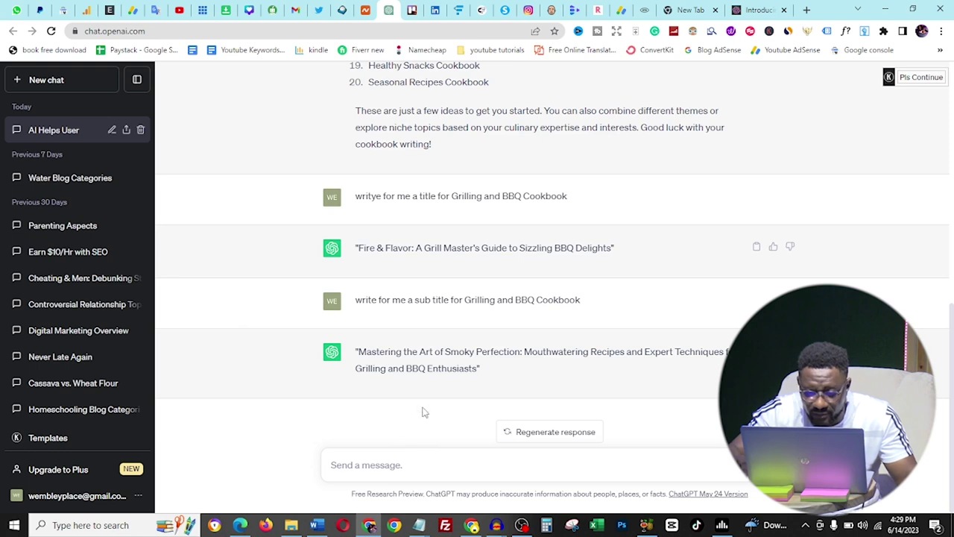
{"action": "left_click_drag", "start_coordinate": [489, 368], "coordinate": [356, 355]}
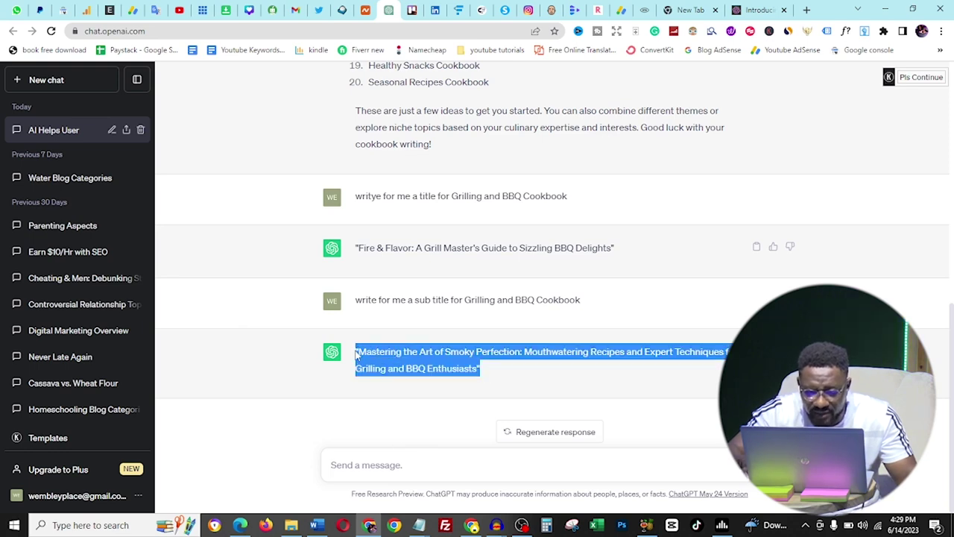
{"action": "right_click", "coordinate": [376, 360]}
{"action": "left_click", "coordinate": [389, 367]}
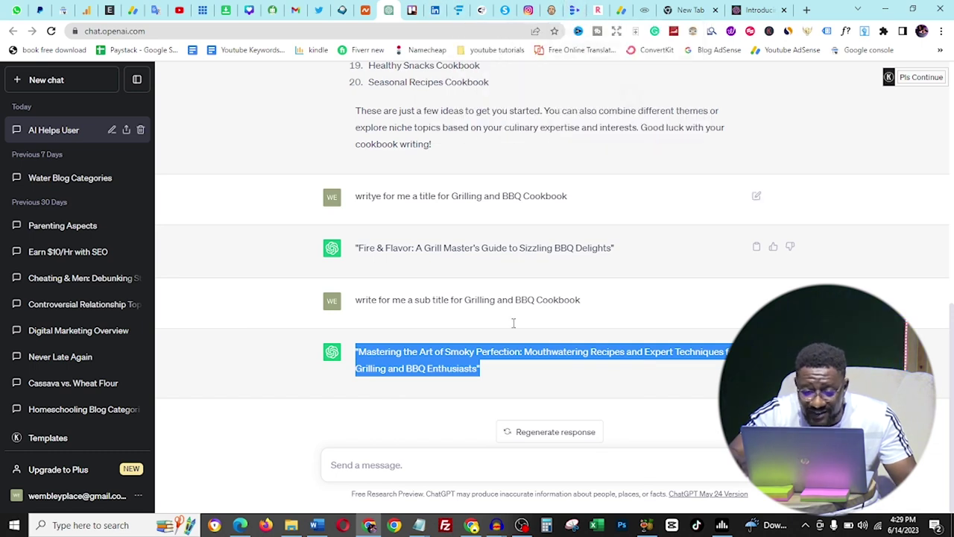
{"action": "key", "text": "alt+Tab"}
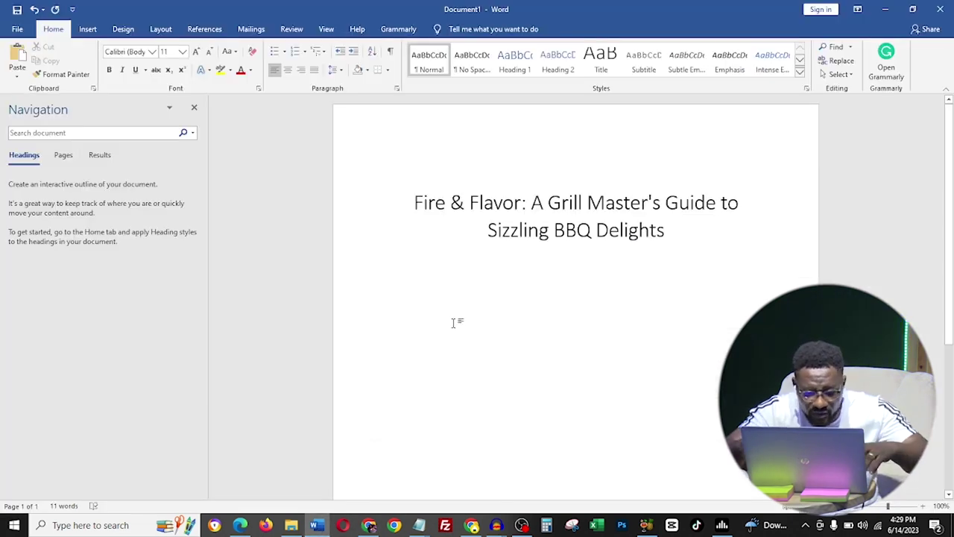
Paste the subtitle below the title, apply the Subtitle style and centre it
{"action": "key", "text": "ctrl+v"}
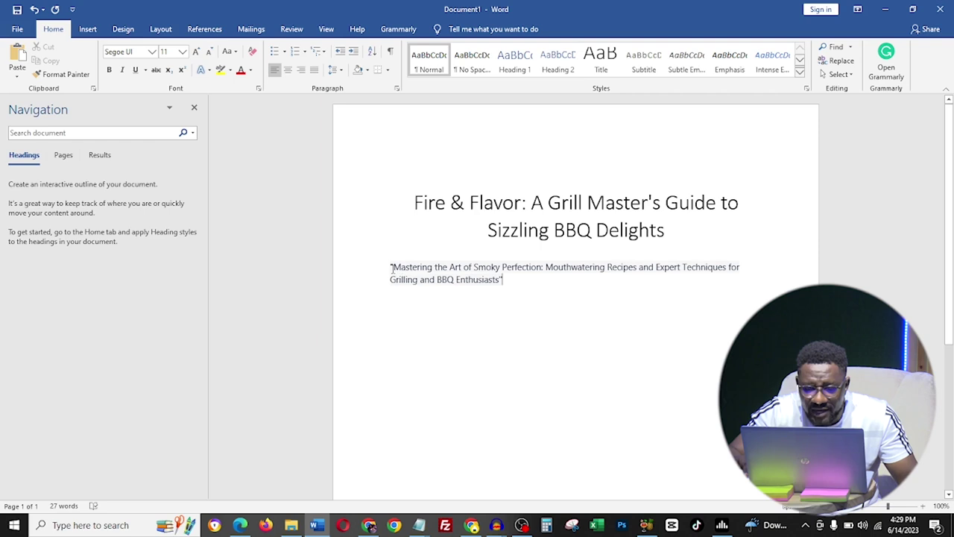
{"action": "left_click_drag", "start_coordinate": [387, 265], "coordinate": [570, 292]}
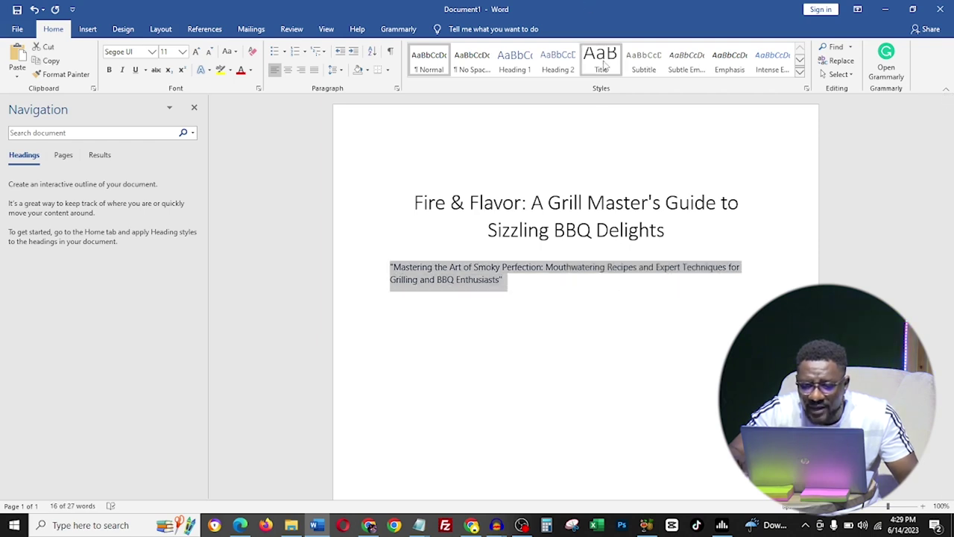
{"action": "left_click", "coordinate": [646, 63]}
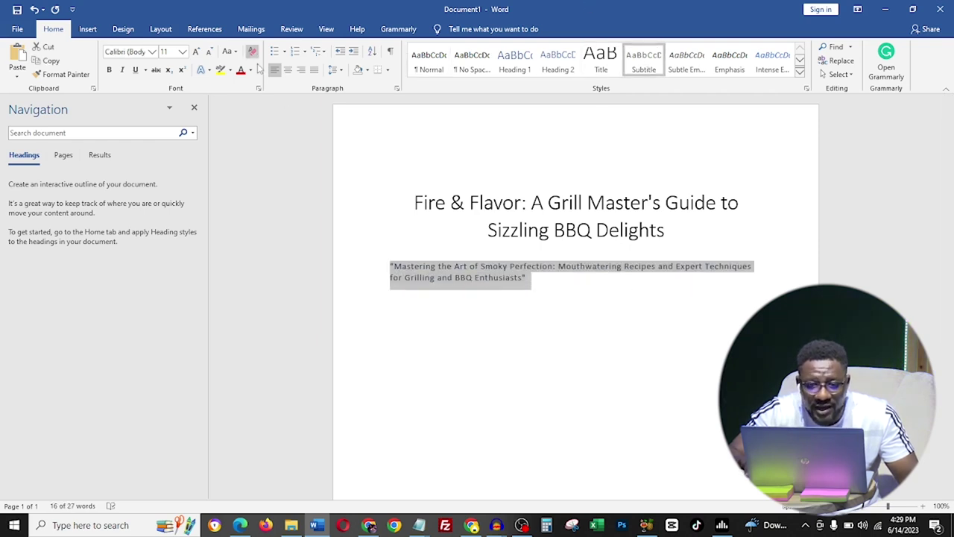
{"action": "left_click", "coordinate": [289, 70]}
Insert a blank line between the title and the subtitle
{"action": "left_click", "coordinate": [691, 330]}
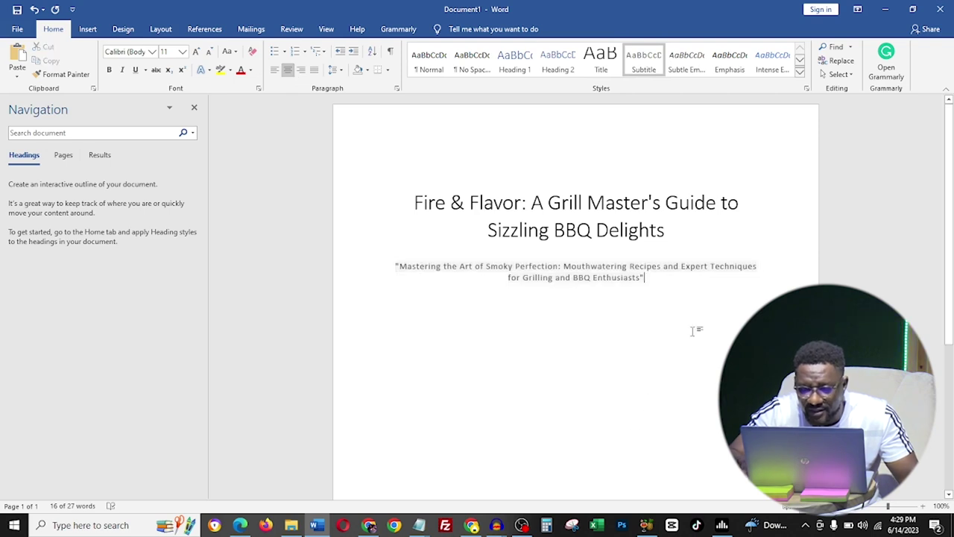
{"action": "double_click", "coordinate": [334, 258]}
{"action": "key", "text": "Up"}
{"action": "key", "text": "End"}
{"action": "key", "text": "Return"}
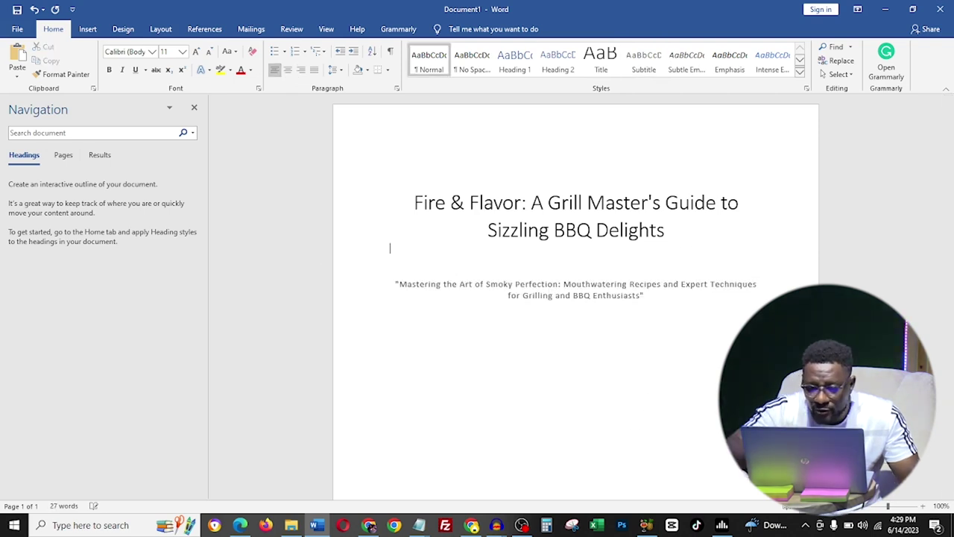
{"action": "key", "text": "BackSpace"}
{"action": "key", "text": "Return"}
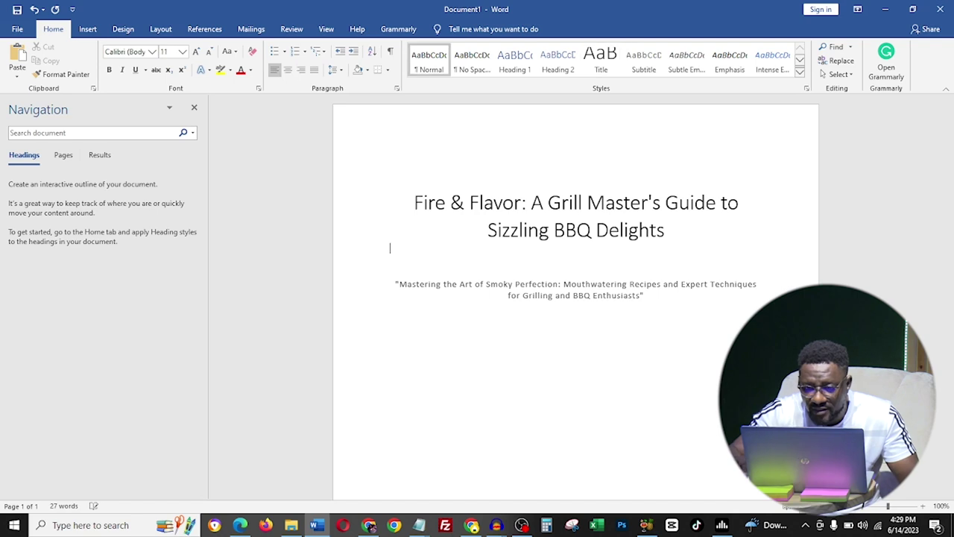
Begin a new line below the subtitle and type the author's name
{"action": "left_click", "coordinate": [690, 301]}
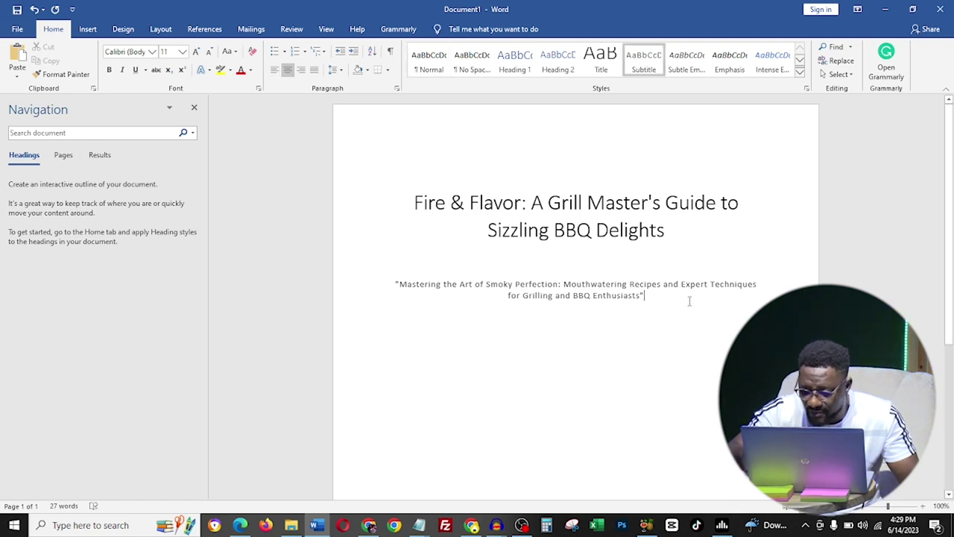
{"action": "double_click", "coordinate": [391, 349]}
{"action": "type", "text": "Blessing Kolawole"}
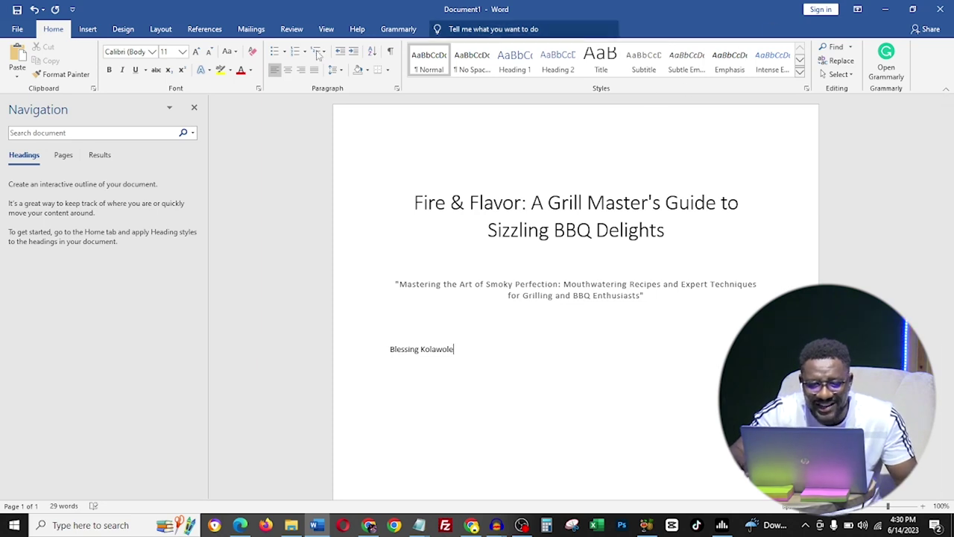
Centre the author's name line and make the name italic
{"action": "left_click", "coordinate": [287, 70]}
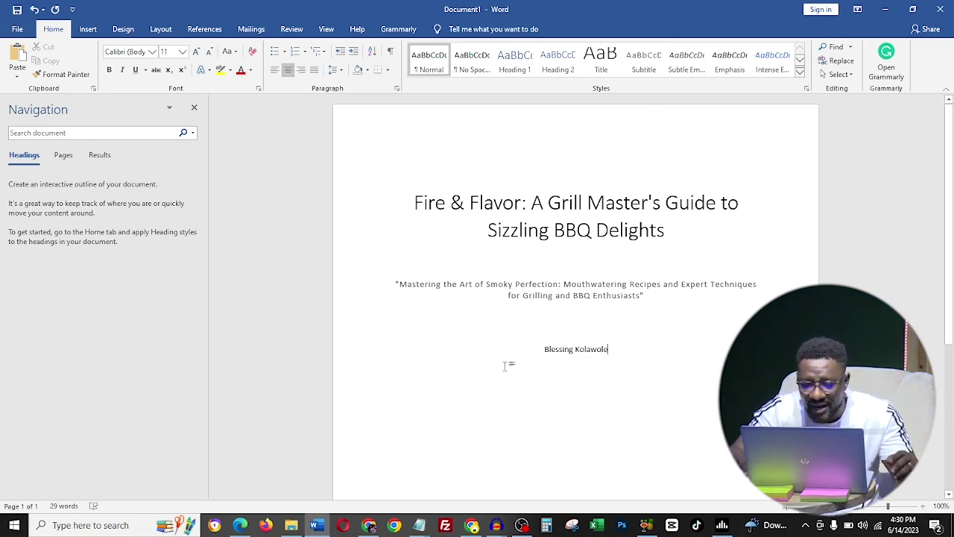
{"action": "left_click_drag", "start_coordinate": [516, 351], "coordinate": [647, 407]}
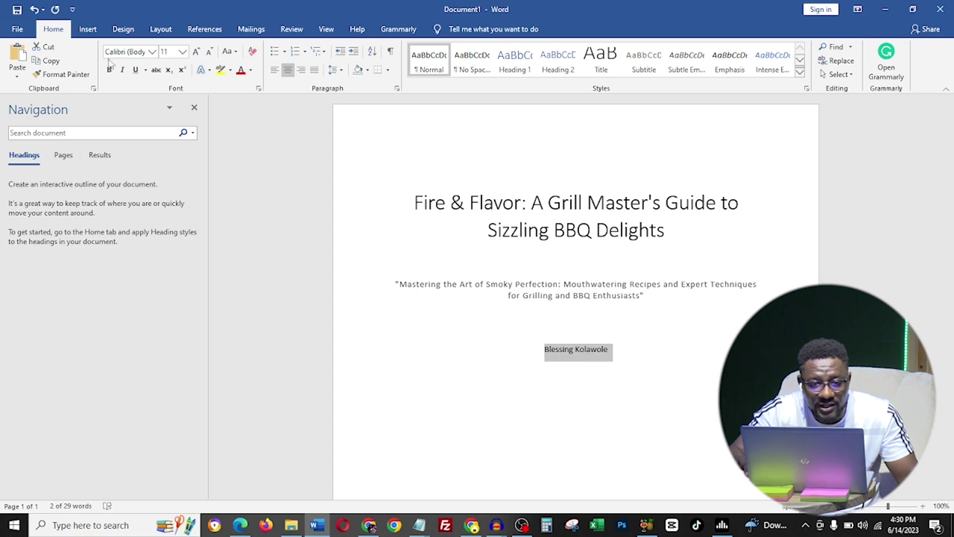
{"action": "left_click", "coordinate": [587, 349]}
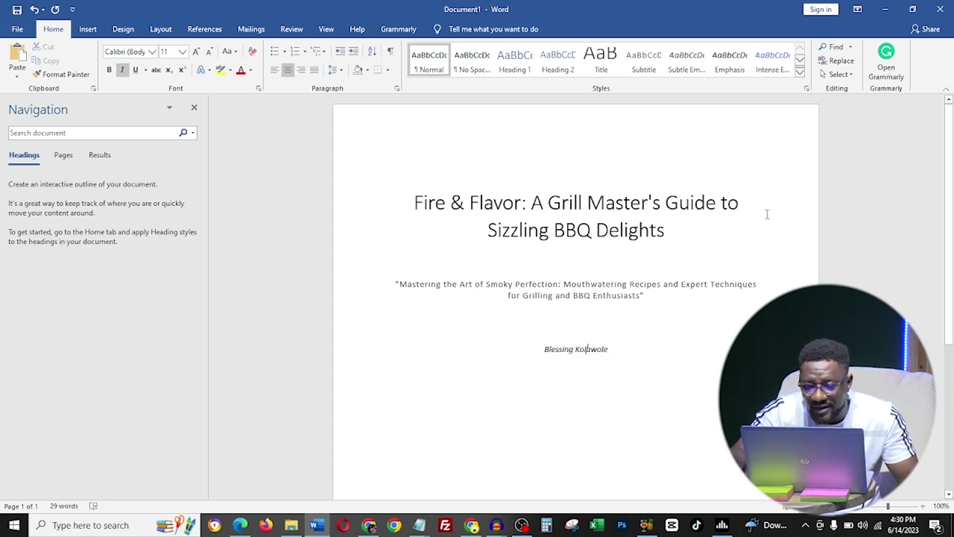
{"action": "scroll", "coordinate": [769, 219], "scroll_direction": "down", "scroll_amount": 3}
{"action": "scroll", "coordinate": [769, 220], "scroll_direction": "up", "scroll_amount": 3}
{"action": "scroll", "coordinate": [769, 220], "scroll_direction": "down", "scroll_amount": 3}
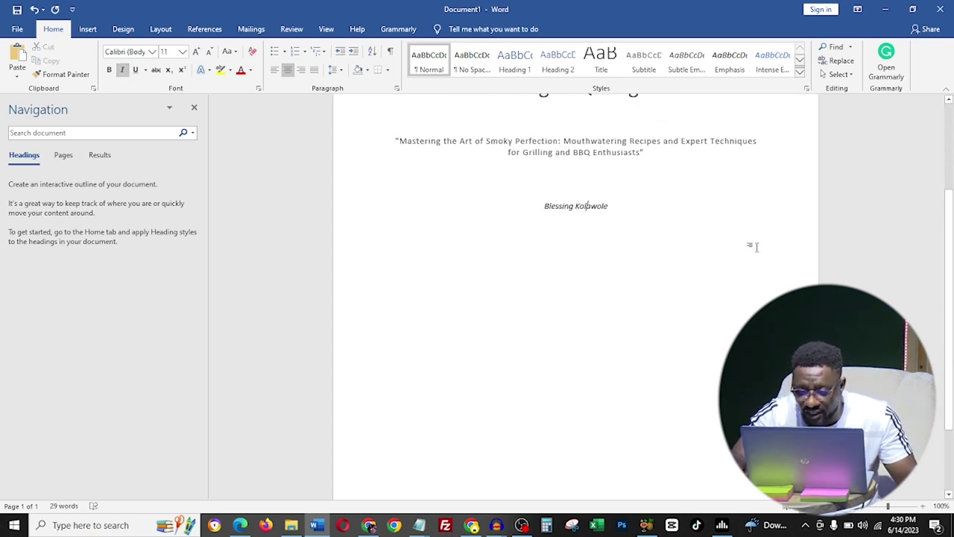
{"action": "scroll", "coordinate": [721, 281], "scroll_direction": "down", "scroll_amount": 2}
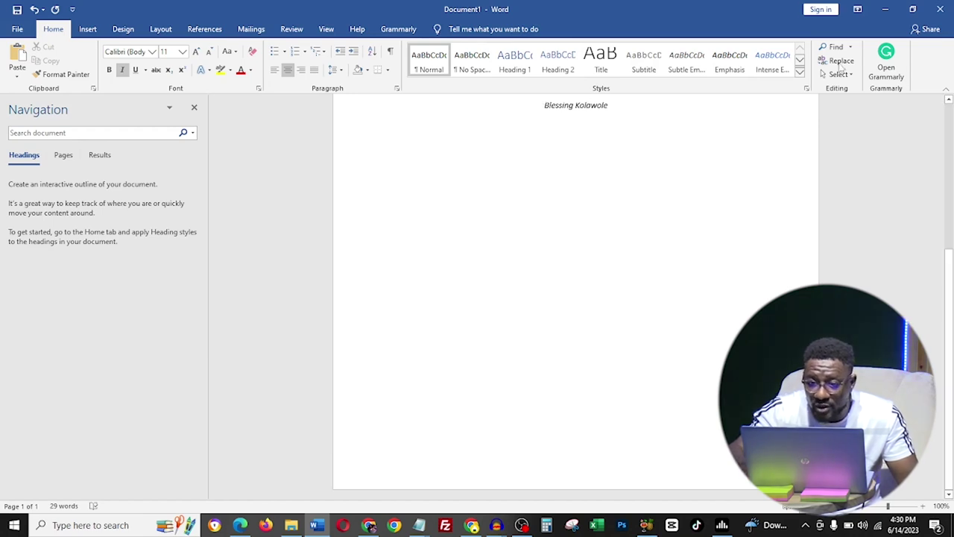
Add blank lines below the author's name to start a second page
{"action": "key", "text": "Return"}
{"action": "key", "text": "Return"}
{"action": "key", "text": "Return"}
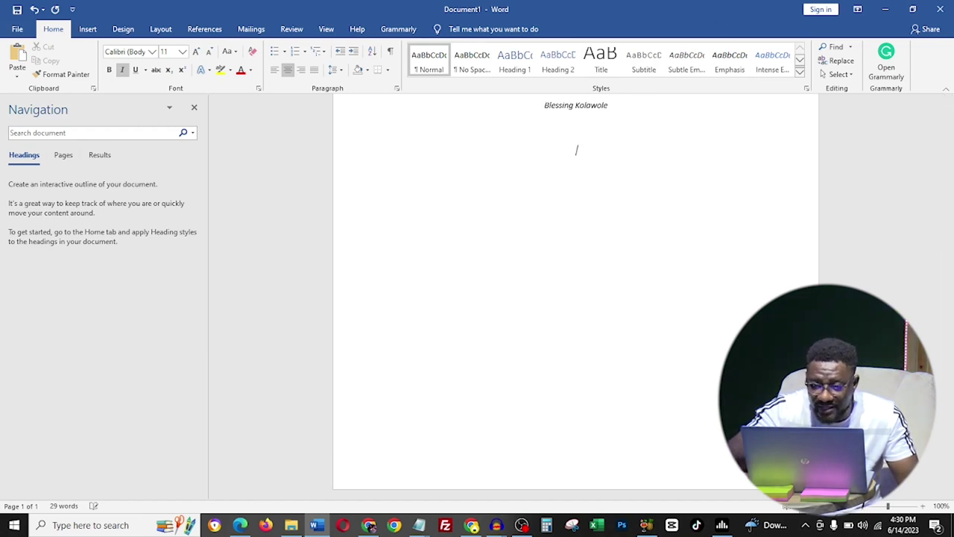
{"action": "key", "text": "Return"}
{"action": "key", "text": "Return"}
{"action": "key", "text": "Return"}
{"action": "key", "text": "Return"}
{"action": "key", "text": "Return"}
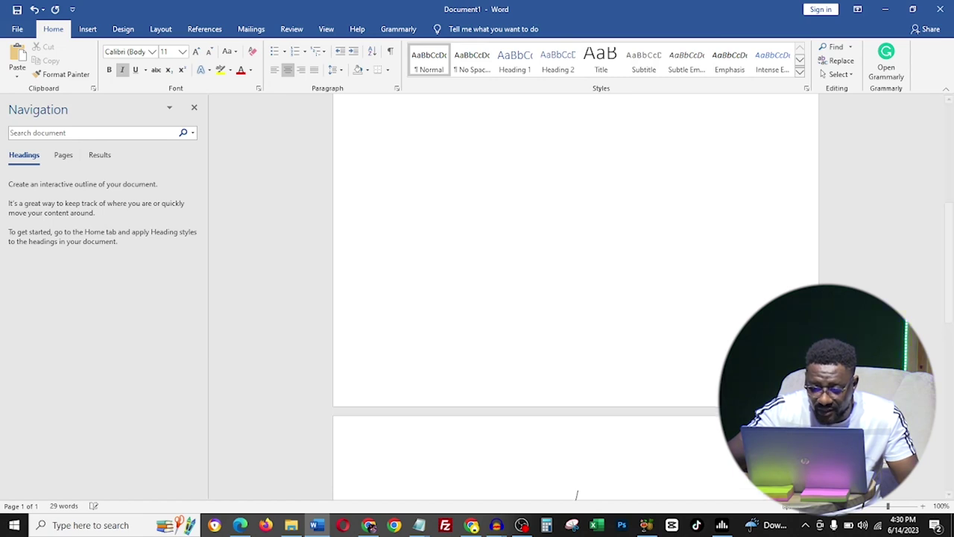
{"action": "key", "text": "BackSpace"}
{"action": "key", "text": "Return"}
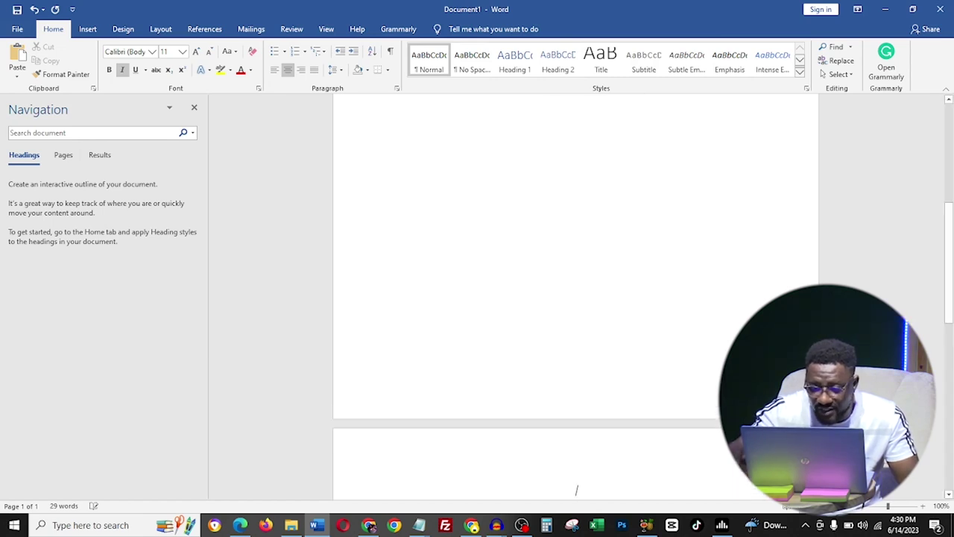
Clear the formatting, type a centred 'Abstract' heading and begin a new line below
{"action": "left_click", "coordinate": [253, 52]}
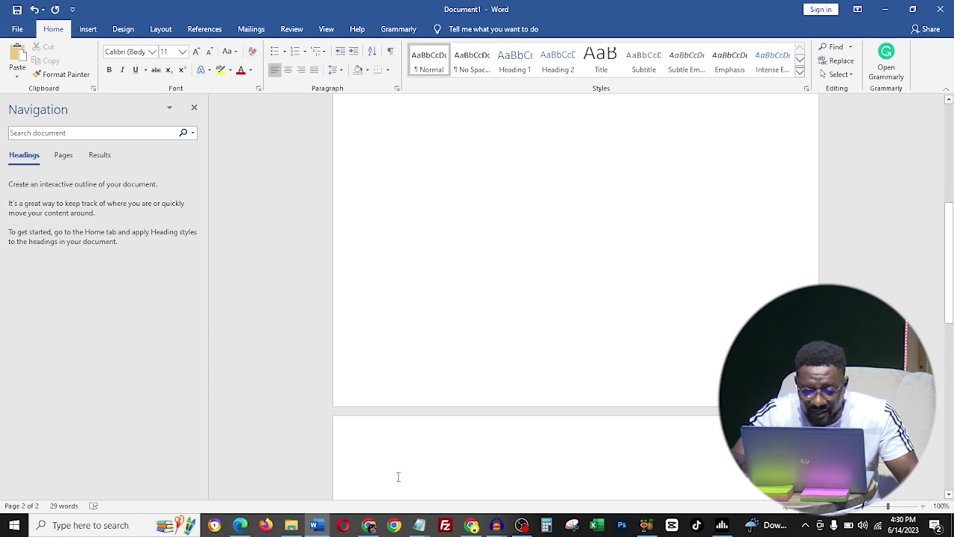
{"action": "type", "text": "Abstract"}
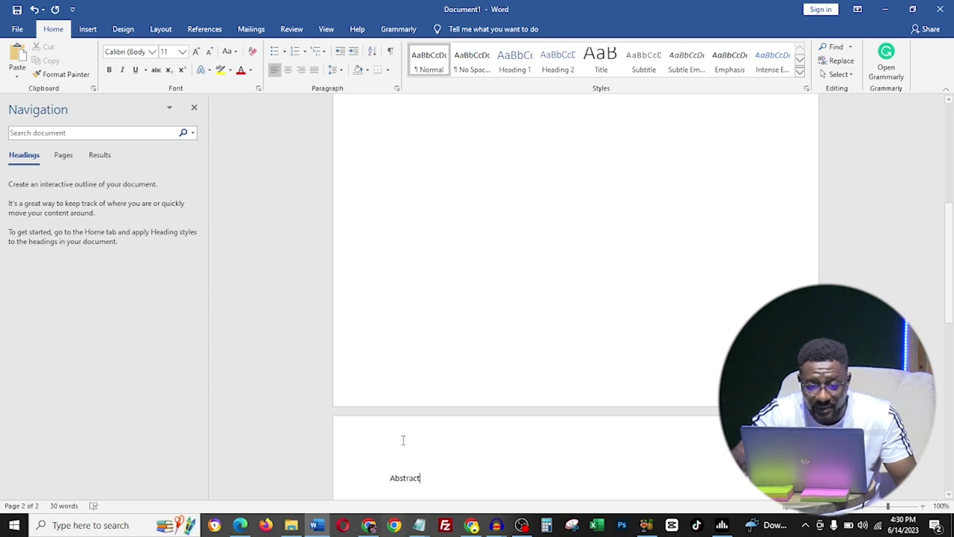
{"action": "left_click", "coordinate": [287, 71]}
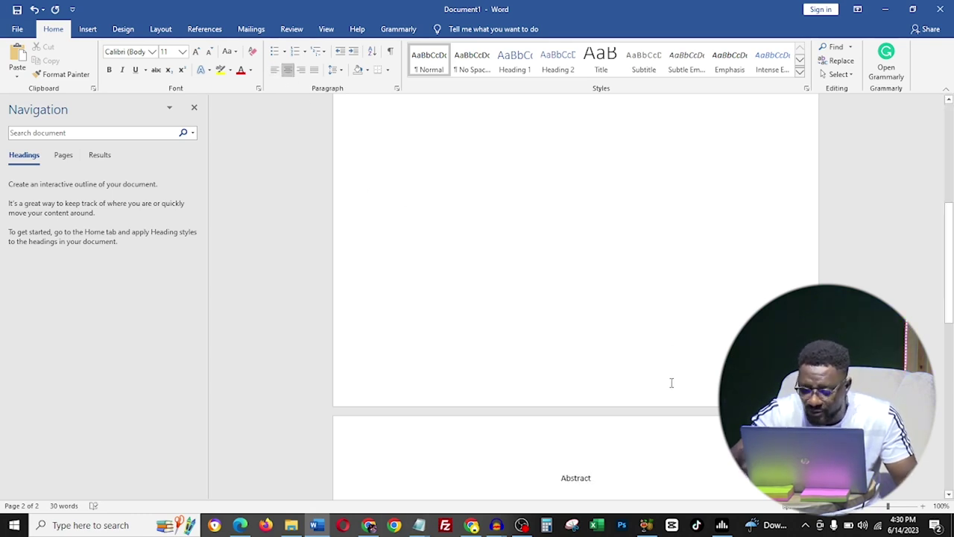
{"action": "key", "text": "Return"}
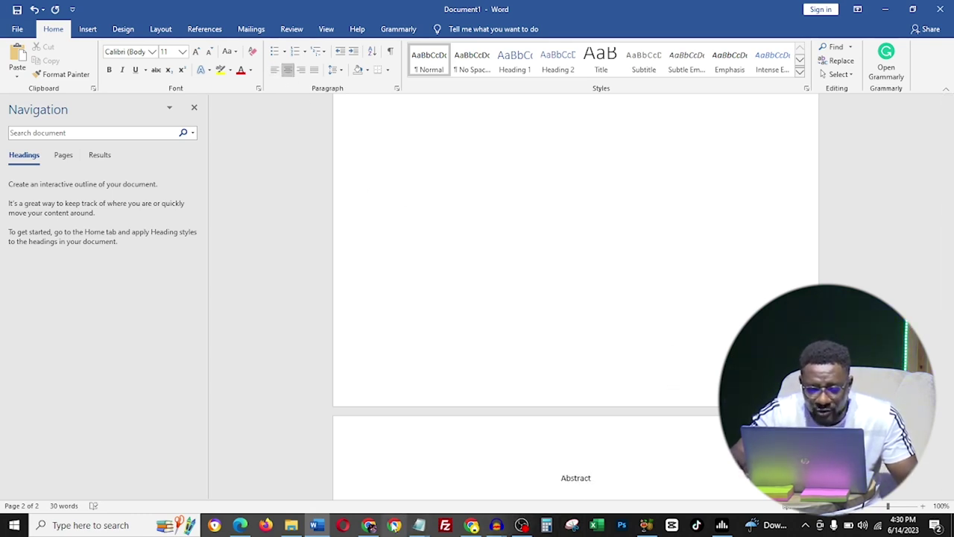
Copy the Fire & Flavor cookbook title from the ChatGPT conversation
{"action": "left_click", "coordinate": [369, 525]}
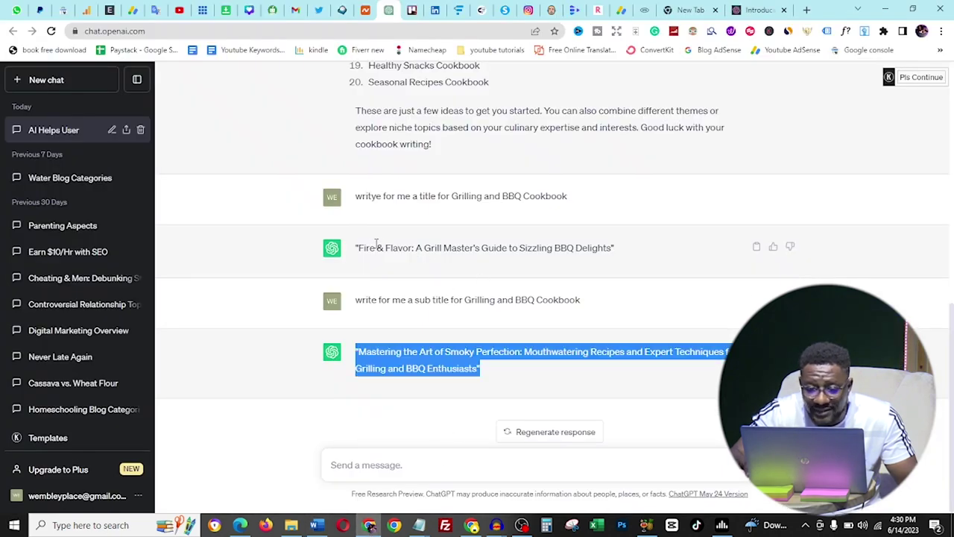
{"action": "left_click_drag", "start_coordinate": [358, 246], "coordinate": [649, 254]}
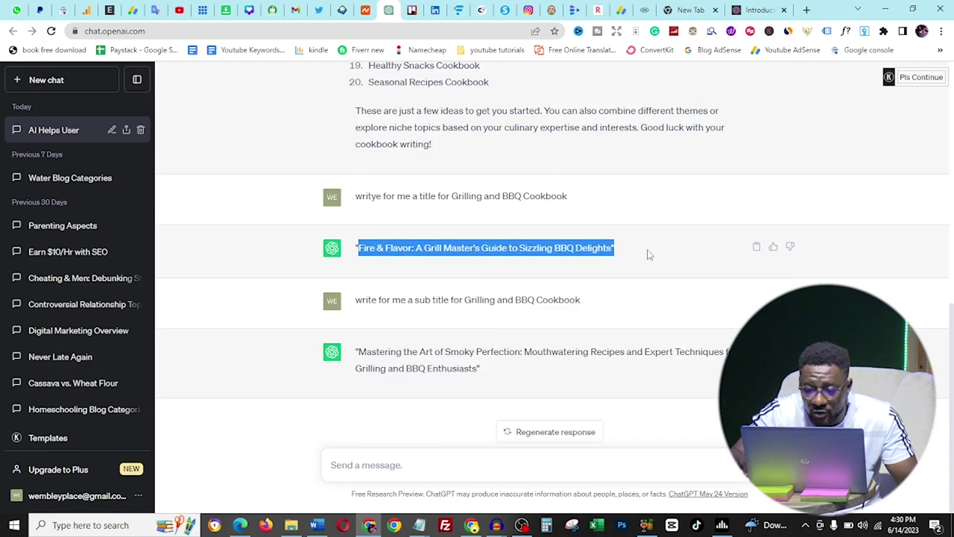
{"action": "right_click", "coordinate": [613, 251]}
{"action": "left_click", "coordinate": [633, 258]}
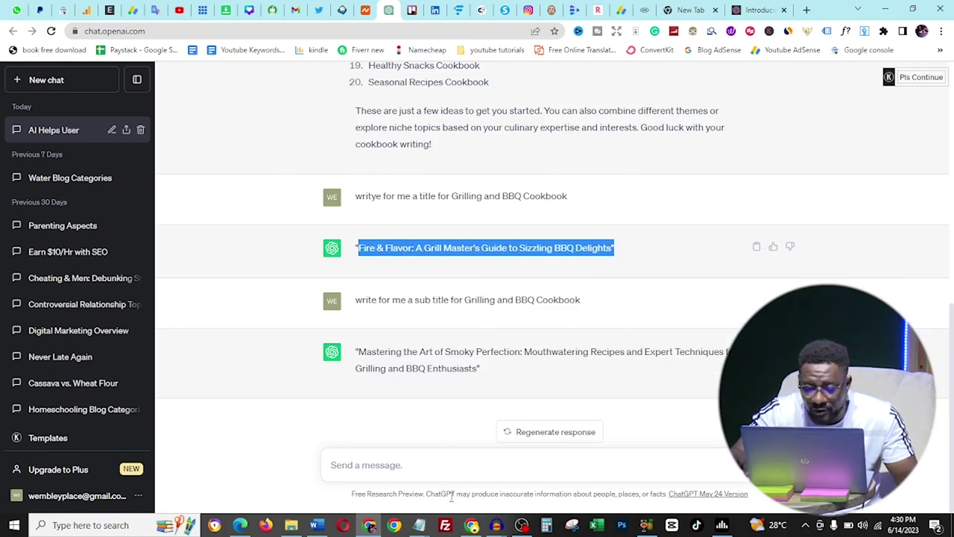
Ask ChatGPT for a 50-word abstract about the Fire & Flavor title and copy the reply
{"action": "left_click", "coordinate": [468, 463]}
{"action": "type", "text": "write a 50 word abstract about"}
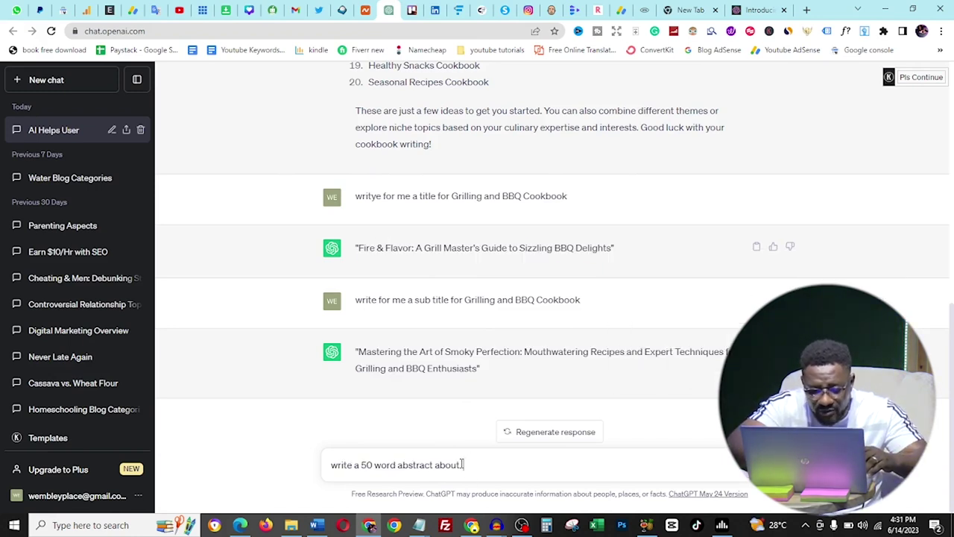
{"action": "key", "text": "ctrl+v"}
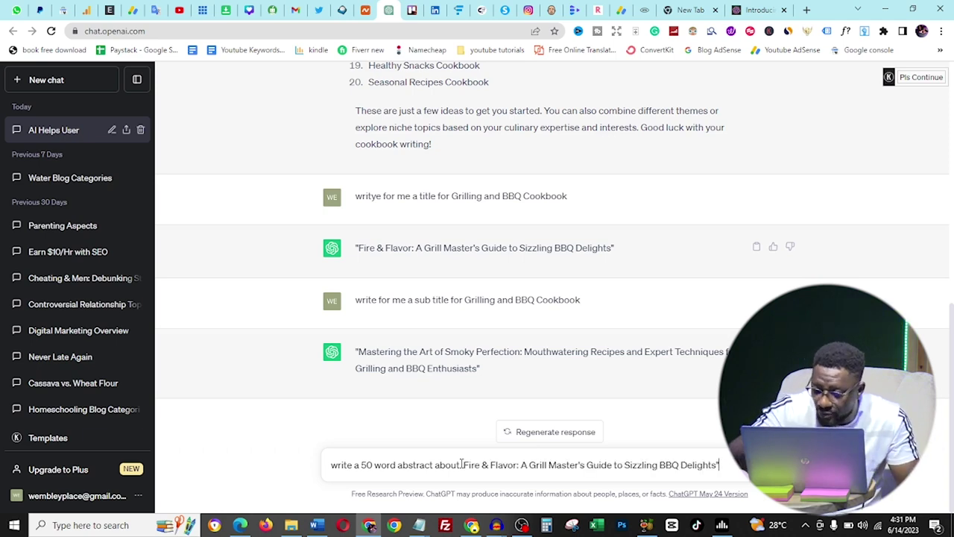
{"action": "key", "text": "Return"}
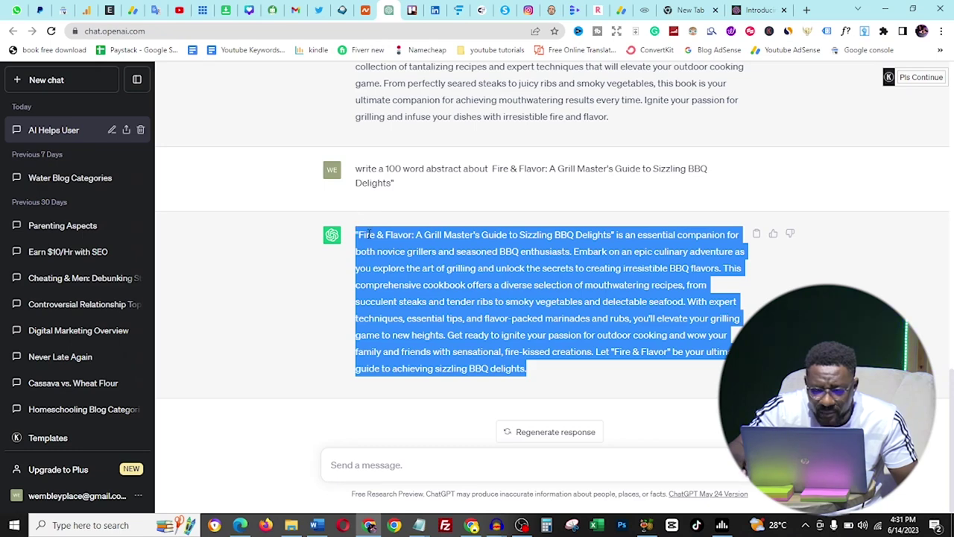
{"action": "right_click", "coordinate": [367, 234]}
{"action": "left_click", "coordinate": [388, 248]}
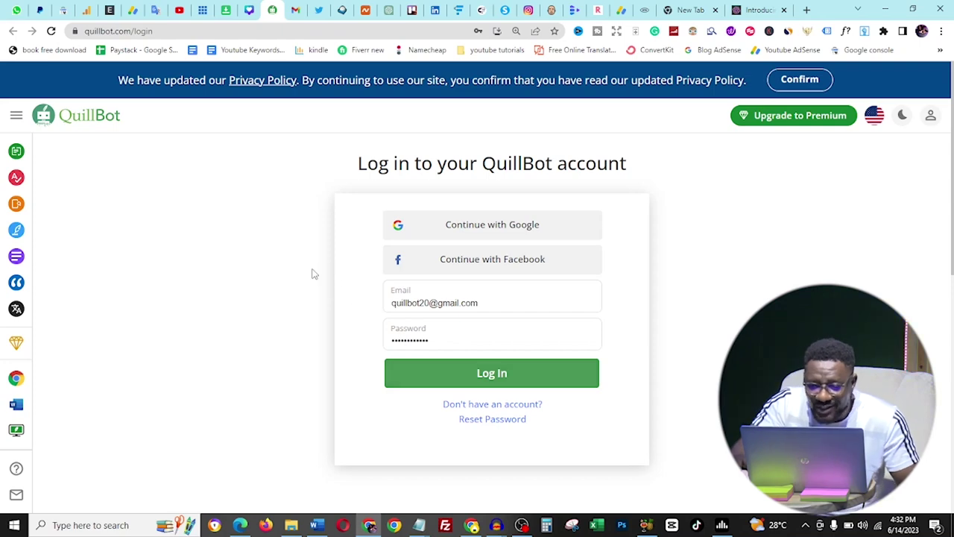
Log in to QuillBot and paste the cookbook abstract into the Paraphraser
{"action": "left_click", "coordinate": [497, 374]}
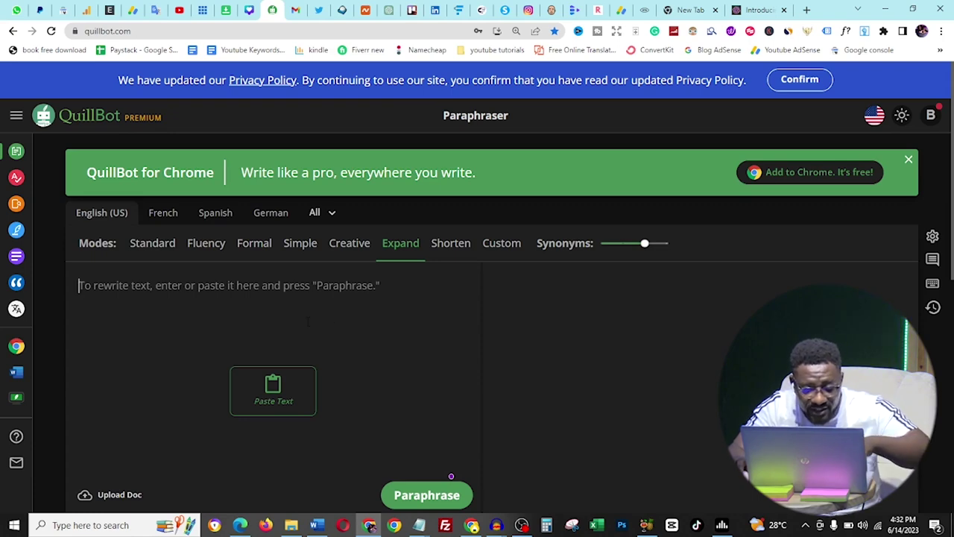
{"action": "key", "text": "ctrl+v"}
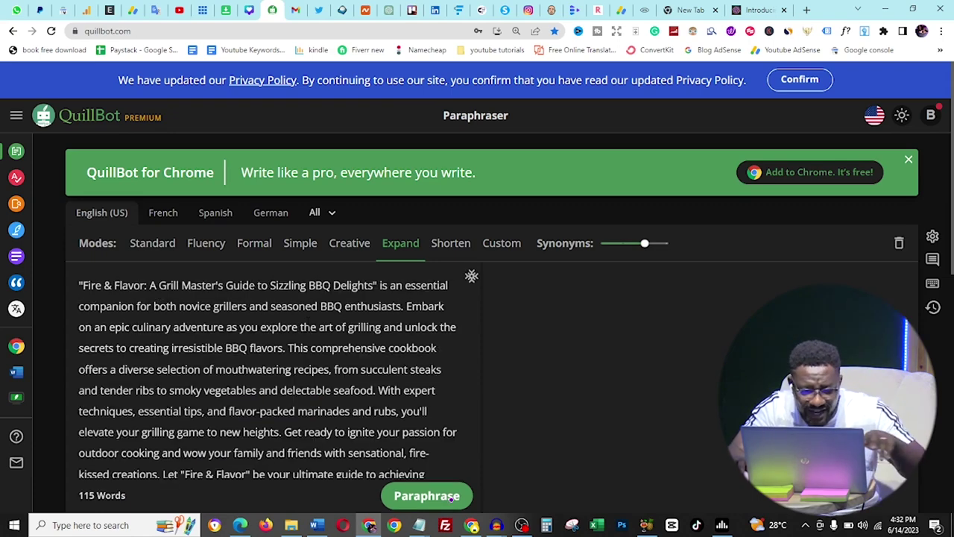
{"action": "left_click", "coordinate": [687, 7]}
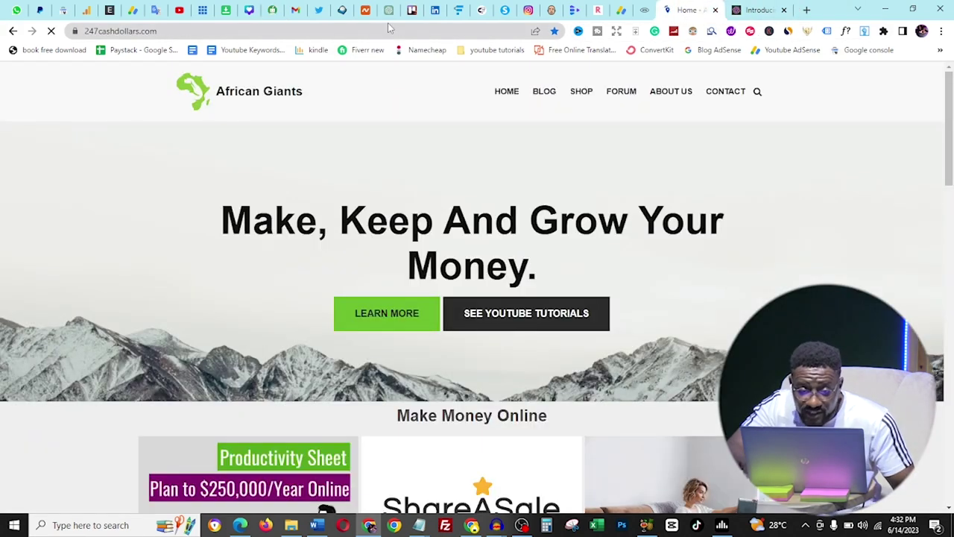
Open the African Giants Shop page and browse products like Grammarly Pro and Quillbot Pro Login
{"action": "scroll", "coordinate": [544, 171], "scroll_direction": "down", "scroll_amount": 9}
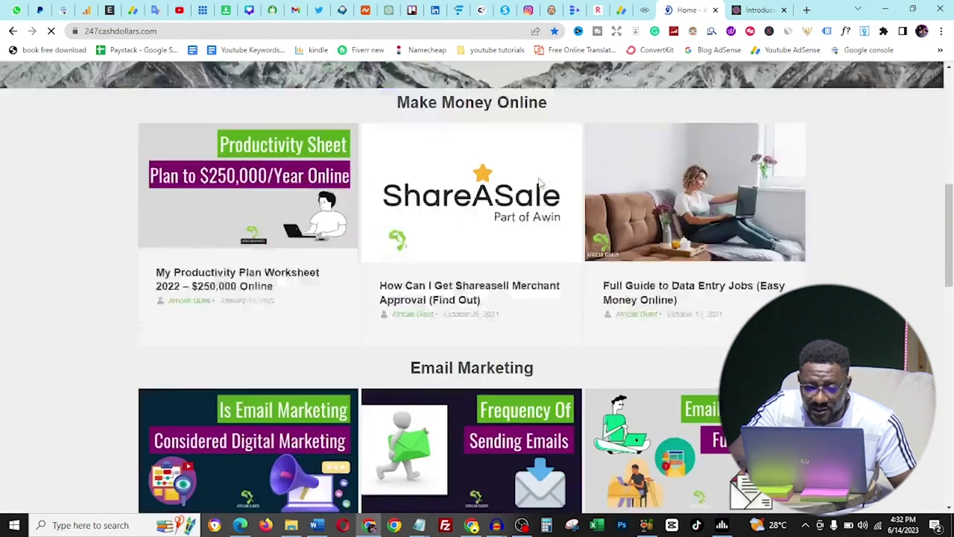
{"action": "scroll", "coordinate": [540, 180], "scroll_direction": "up", "scroll_amount": 5}
{"action": "scroll", "coordinate": [539, 178], "scroll_direction": "up", "scroll_amount": 3}
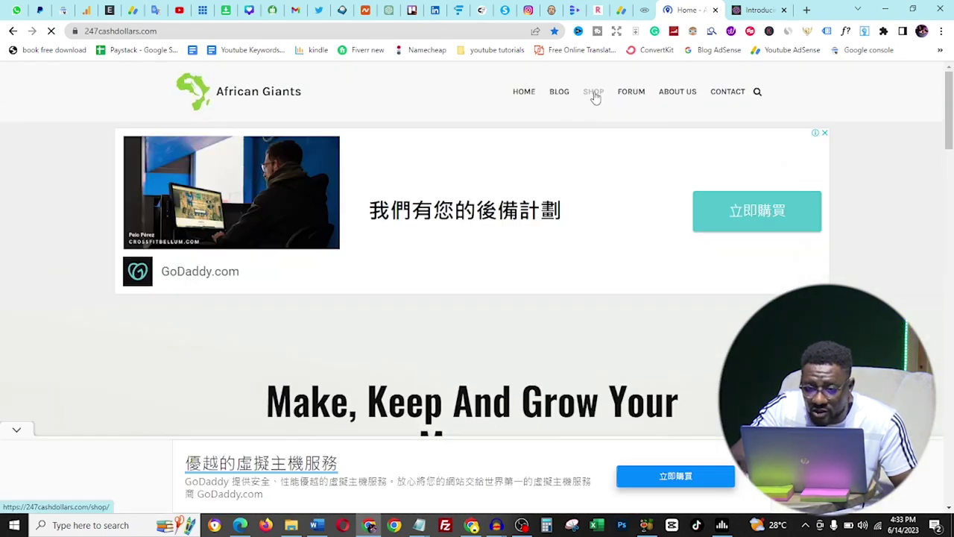
{"action": "left_click", "coordinate": [594, 100]}
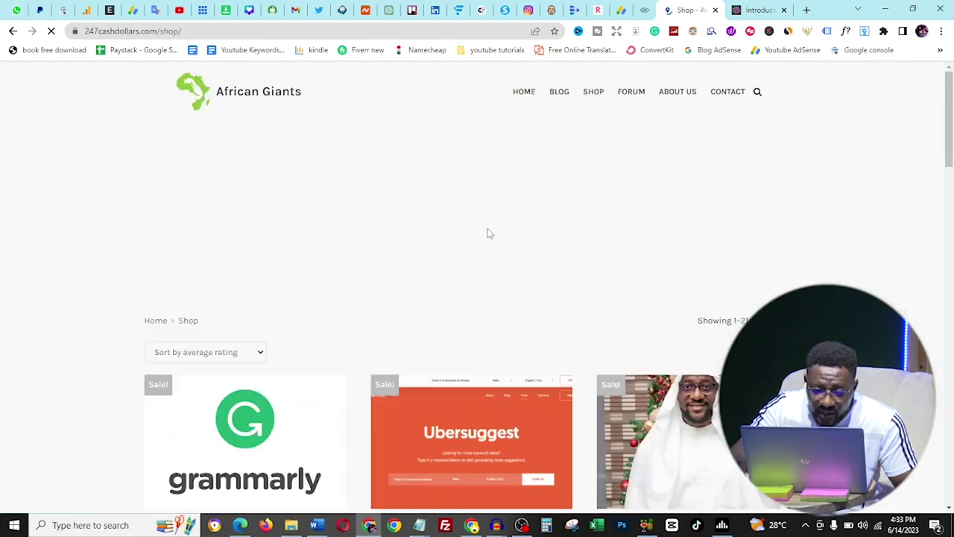
{"action": "scroll", "coordinate": [485, 232], "scroll_direction": "down", "scroll_amount": 3}
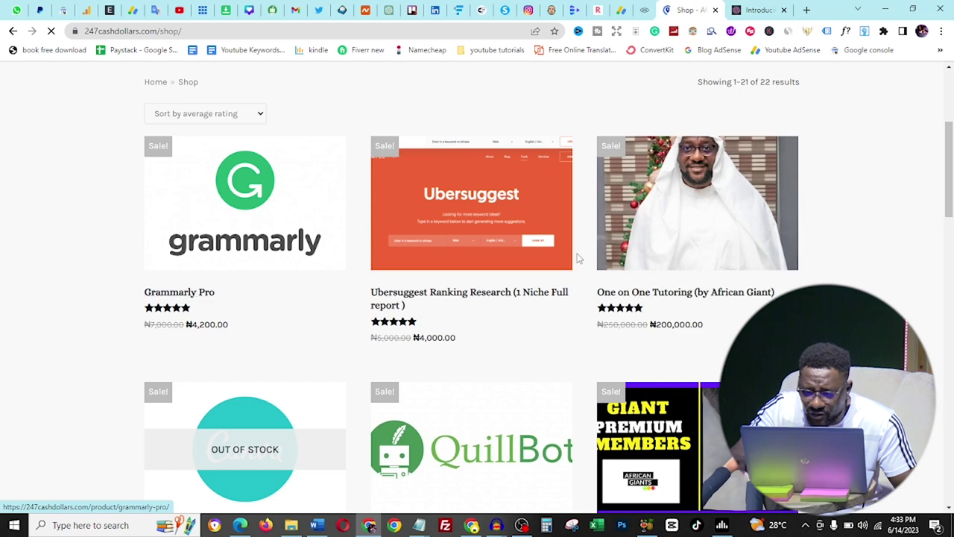
{"action": "scroll", "coordinate": [551, 268], "scroll_direction": "down", "scroll_amount": 2}
{"action": "scroll", "coordinate": [671, 335], "scroll_direction": "down", "scroll_amount": 4}
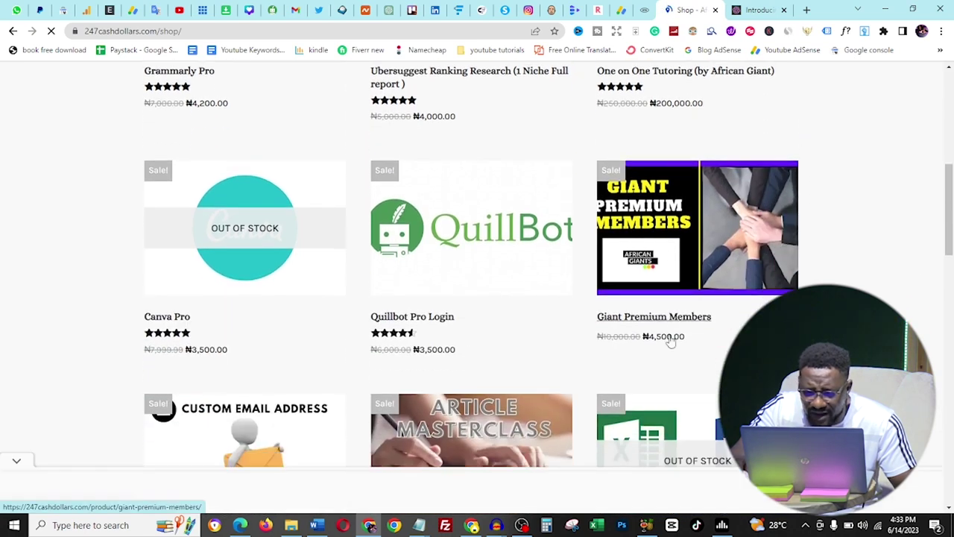
{"action": "scroll", "coordinate": [671, 339], "scroll_direction": "up", "scroll_amount": 4}
{"action": "scroll", "coordinate": [522, 322], "scroll_direction": "down", "scroll_amount": 2}
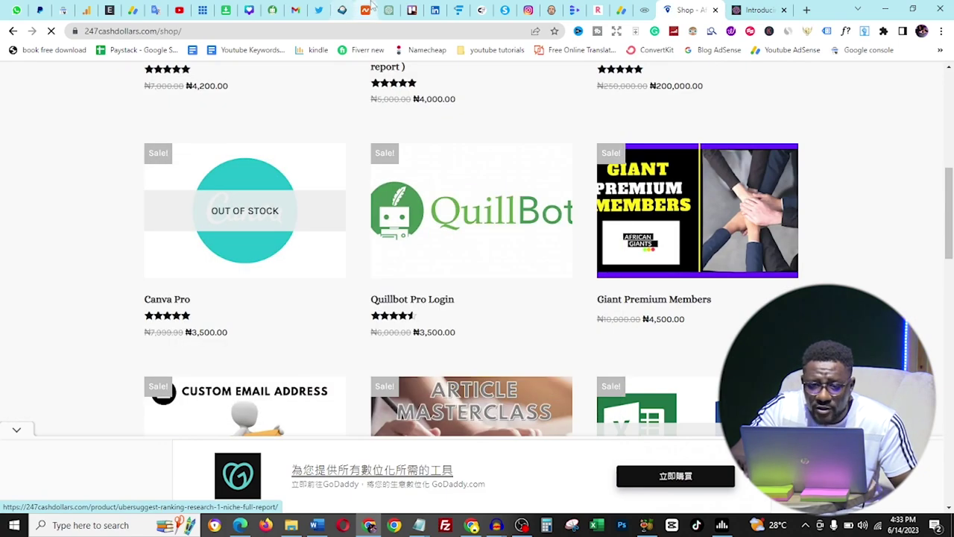
Paraphrase the abstract in QuillBot's Simple mode into 123 words, then return to the Word manuscript
{"action": "left_click", "coordinate": [272, 9]}
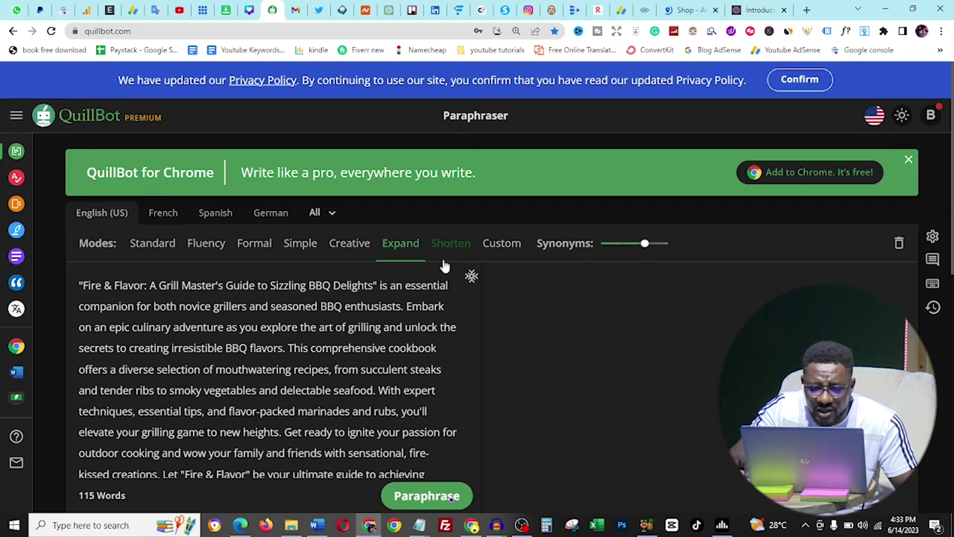
{"action": "scroll", "coordinate": [451, 380], "scroll_direction": "down", "scroll_amount": 2}
{"action": "scroll", "coordinate": [450, 380], "scroll_direction": "up", "scroll_amount": 1}
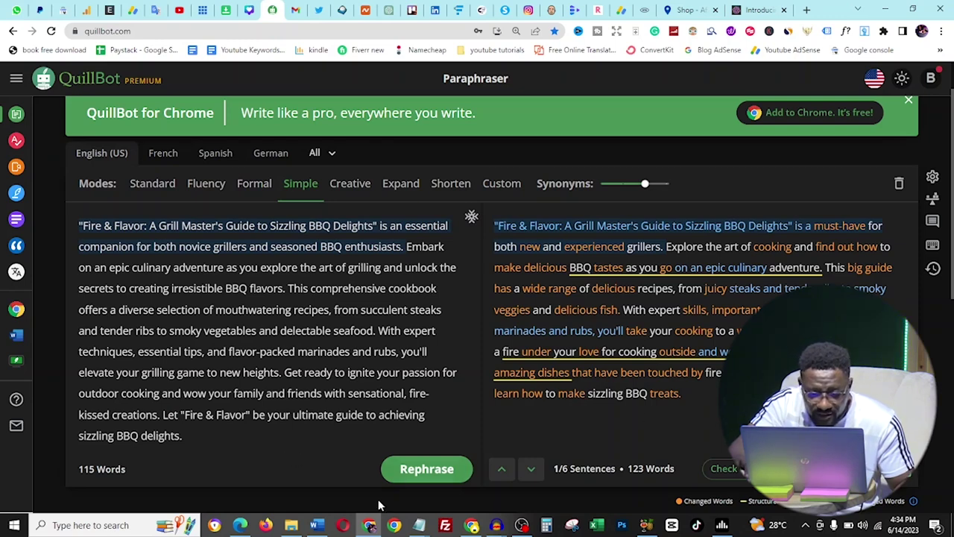
{"action": "left_click", "coordinate": [316, 524]}
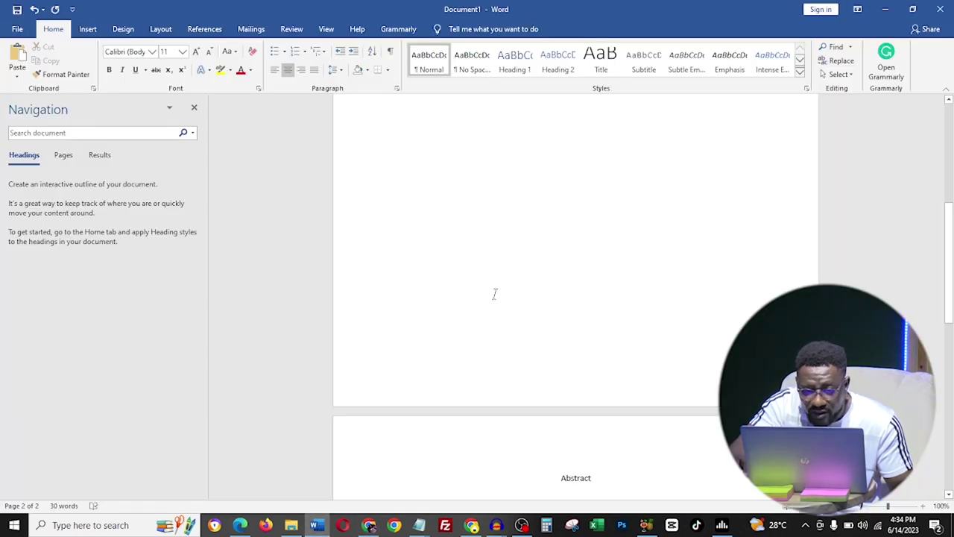
Paste the paraphrased abstract under the Abstract heading and clear its formatting
{"action": "key", "text": "ctrl+v"}
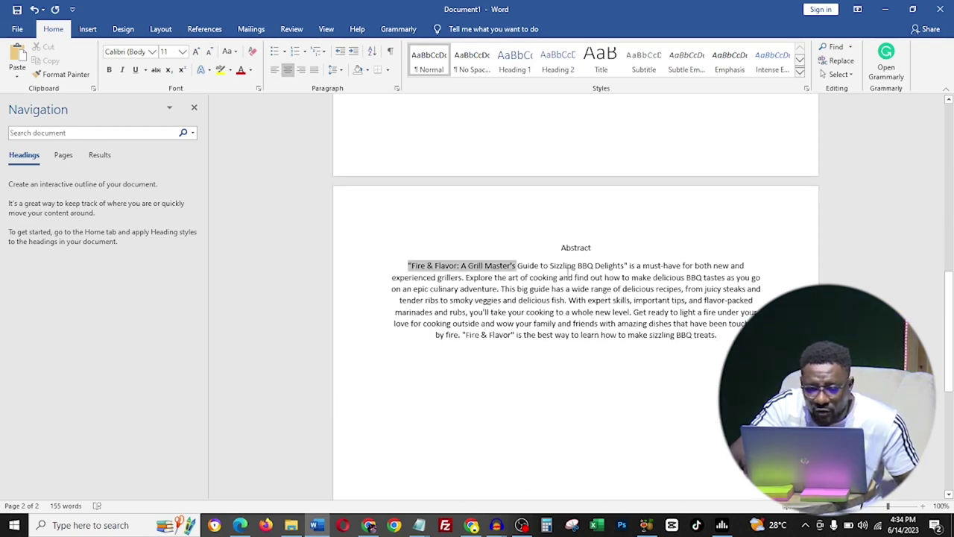
{"action": "left_click_drag", "start_coordinate": [568, 270], "coordinate": [719, 336]}
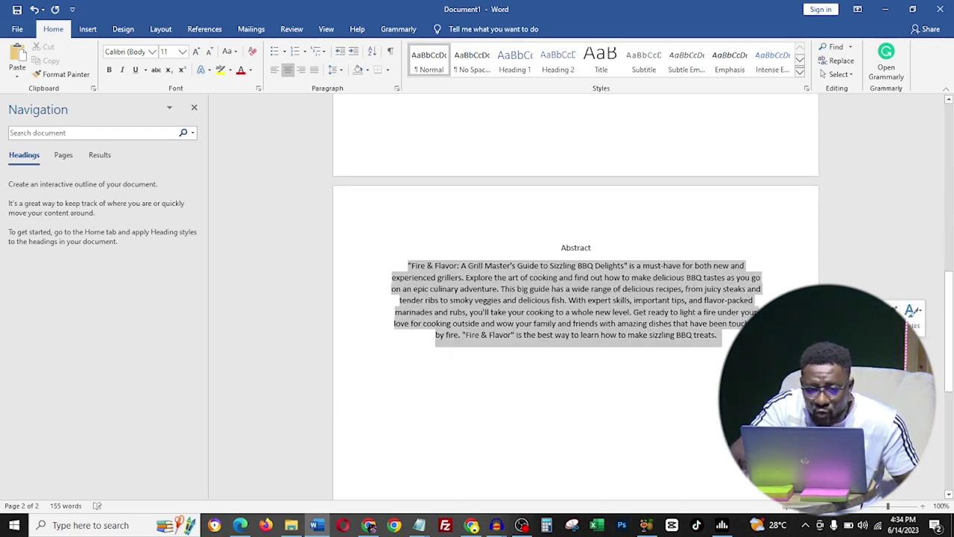
{"action": "left_click", "coordinate": [252, 53]}
{"action": "left_click", "coordinate": [550, 328]}
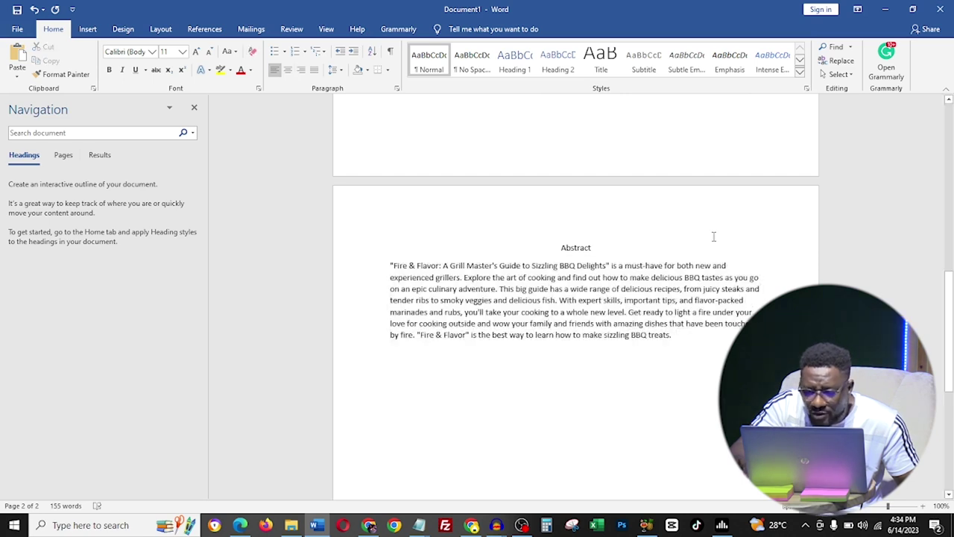
Break the abstract into paragraphs at 'Explore', 'This big guide', 'With expert skills' and 'Get ready'
{"action": "left_click", "coordinate": [464, 277]}
{"action": "key", "text": "Return"}
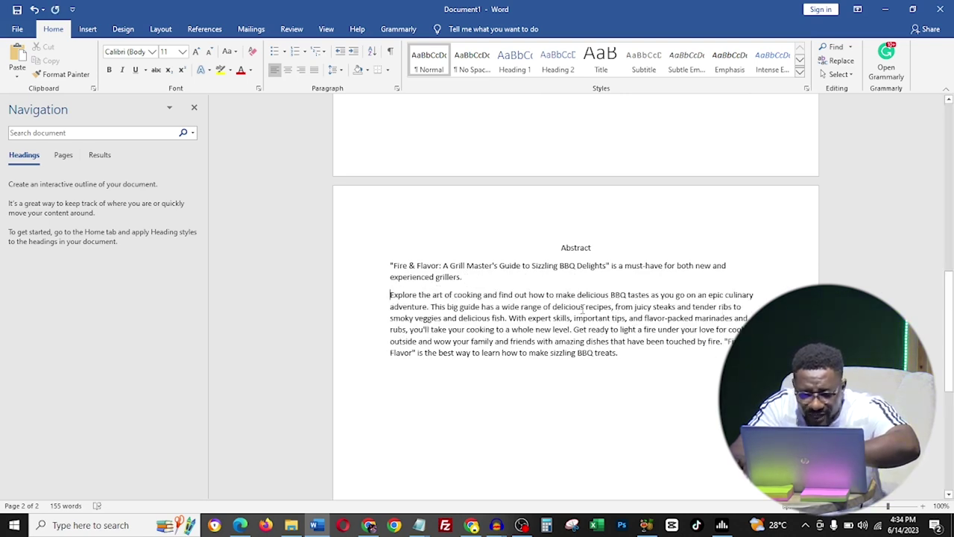
{"action": "left_click", "coordinate": [430, 306]}
{"action": "key", "text": "Return"}
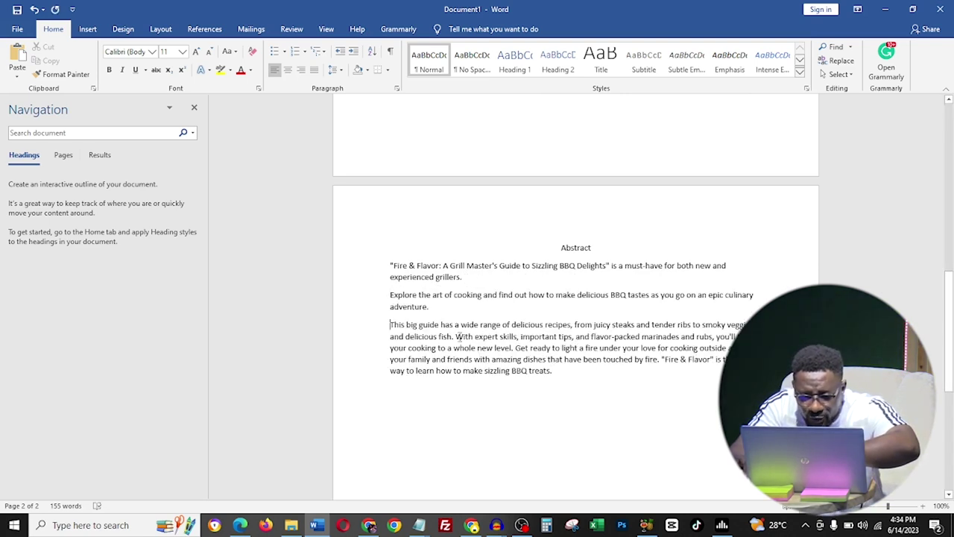
{"action": "key", "text": "Return"}
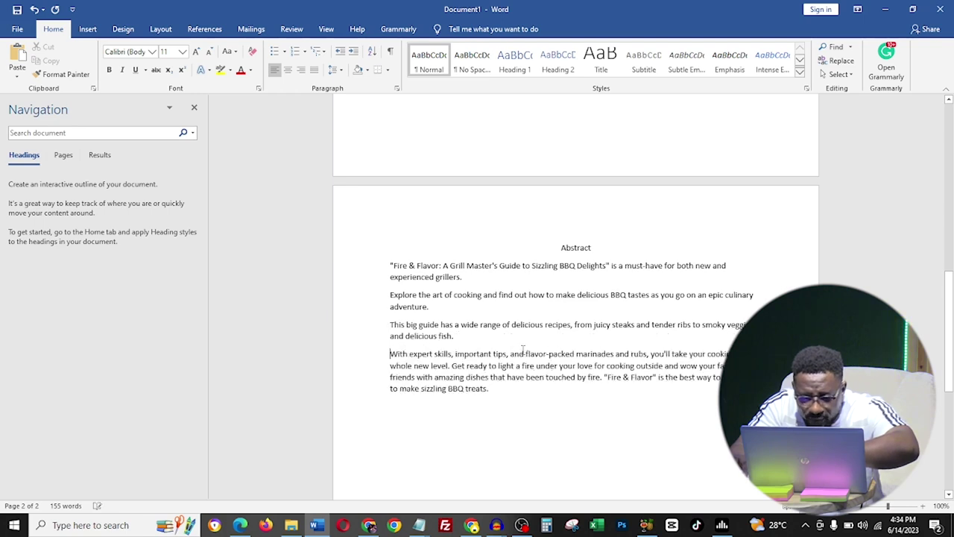
{"action": "left_click", "coordinate": [451, 366]}
{"action": "key", "text": "Return"}
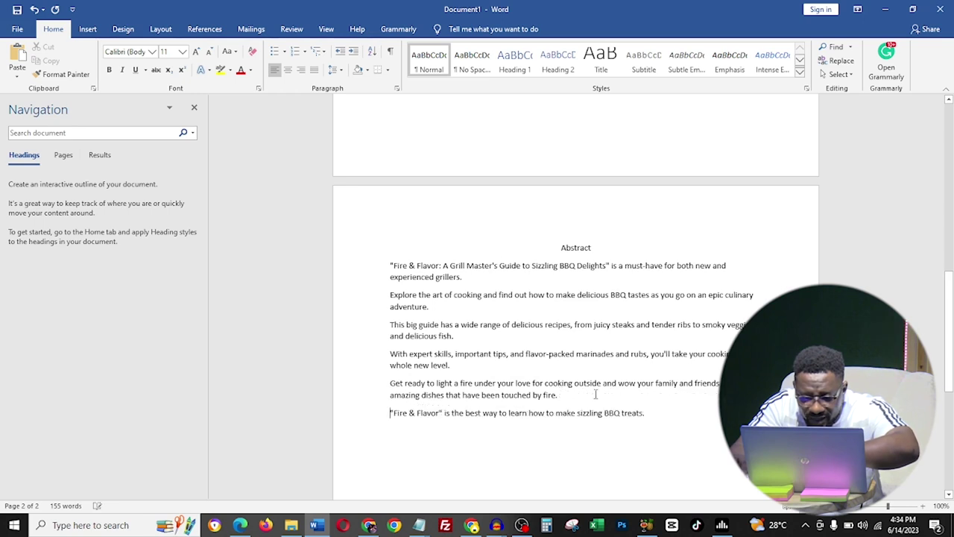
Centre all six abstract paragraphs
{"action": "left_click_drag", "start_coordinate": [657, 413], "coordinate": [451, 236]}
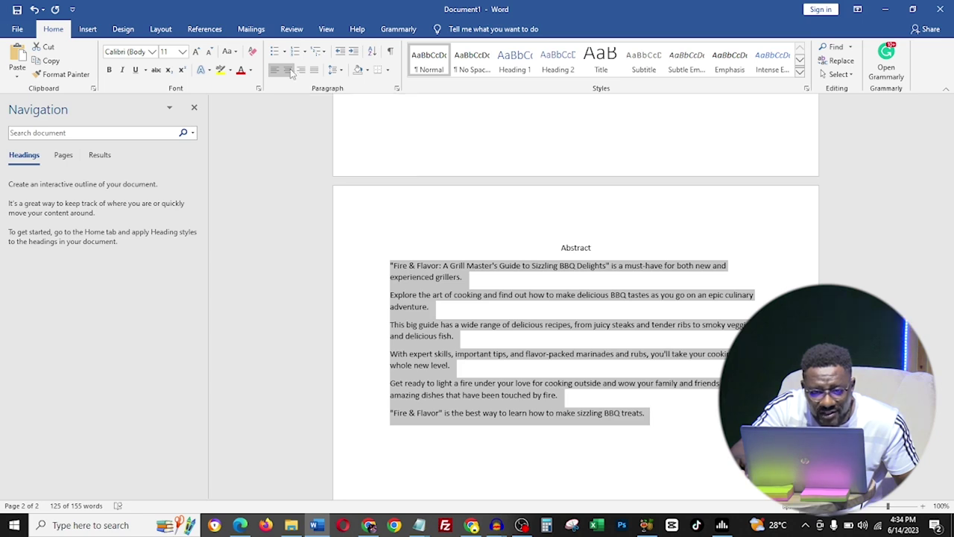
{"action": "left_click", "coordinate": [291, 72]}
{"action": "left_click", "coordinate": [660, 395]}
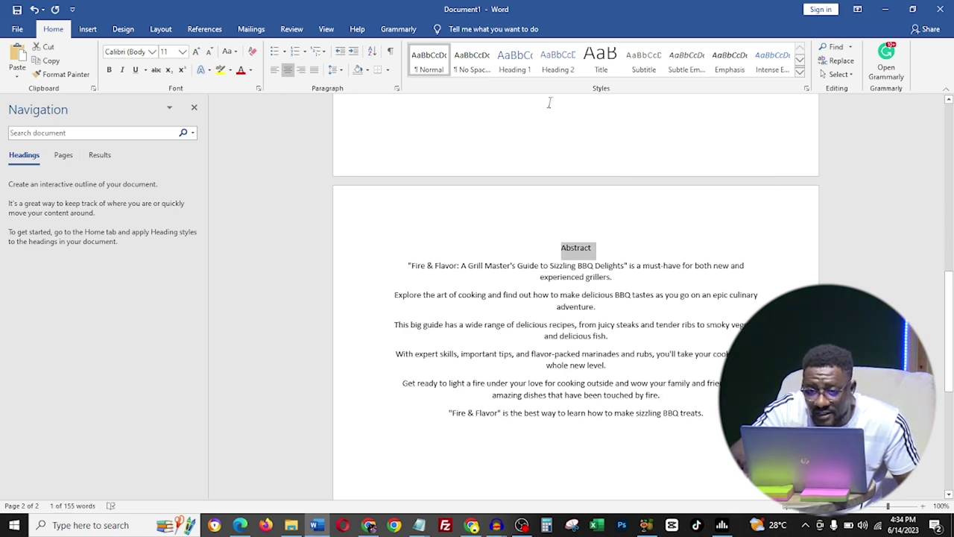
Apply Heading 1 to the Abstract title
{"action": "left_click", "coordinate": [524, 75]}
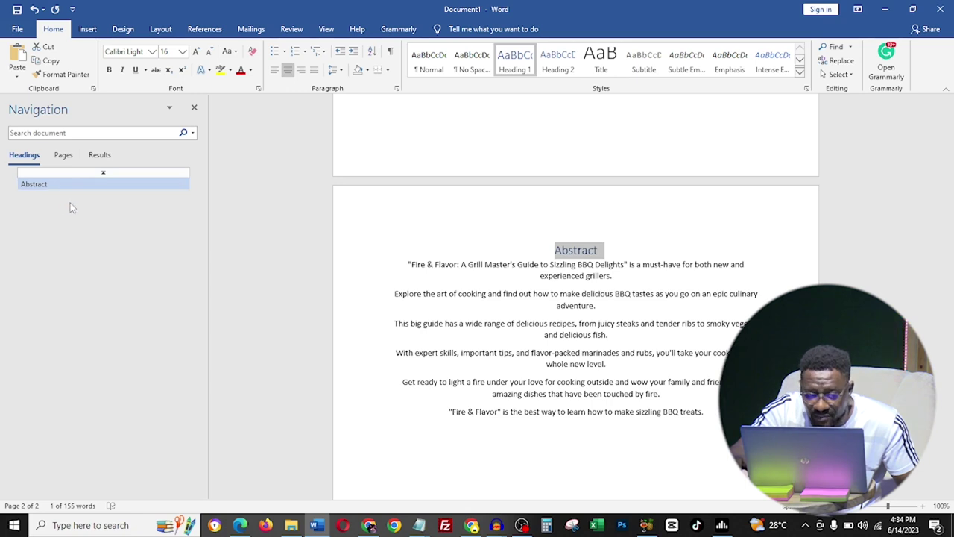
{"action": "scroll", "coordinate": [596, 291], "scroll_direction": "down", "scroll_amount": 4}
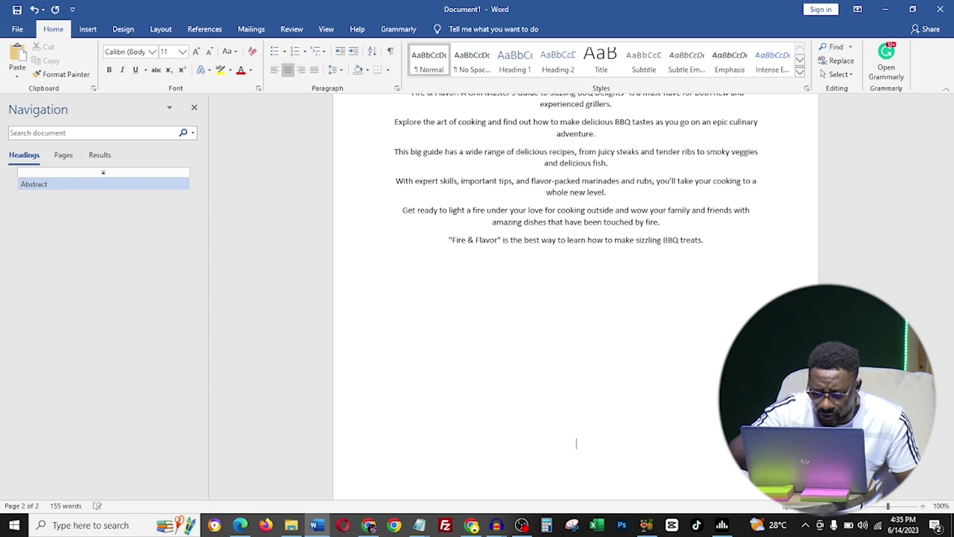
{"action": "scroll", "coordinate": [576, 494], "scroll_direction": "down", "scroll_amount": 6}
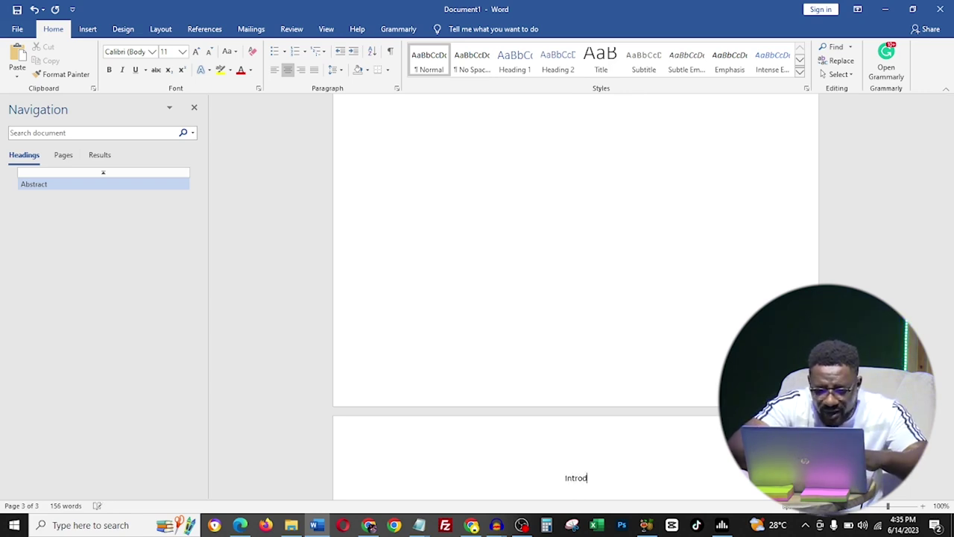
Add an 'Introduction' title on the new page and style it as Heading 1
{"action": "type", "text": "n"}
{"action": "key", "text": "Return"}
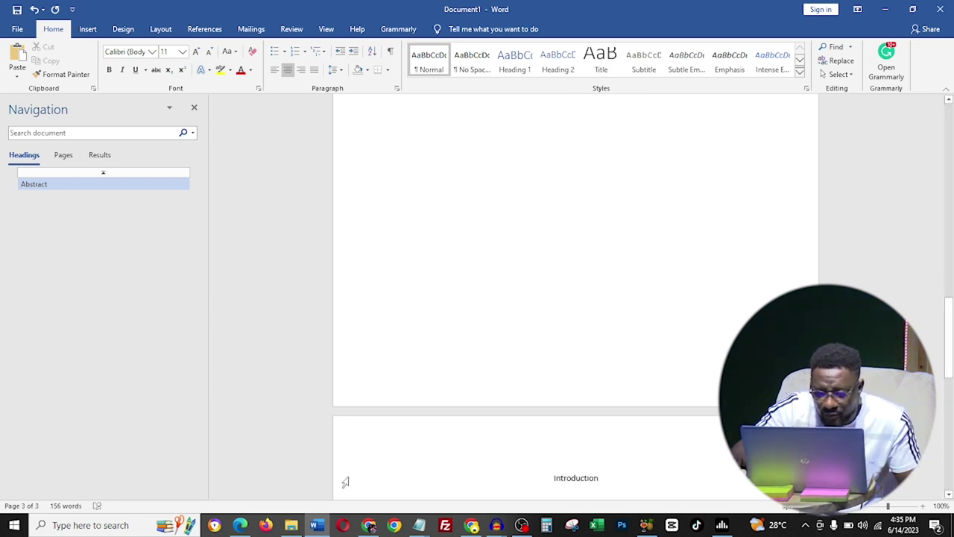
{"action": "left_click", "coordinate": [345, 482]}
{"action": "left_click", "coordinate": [514, 60]}
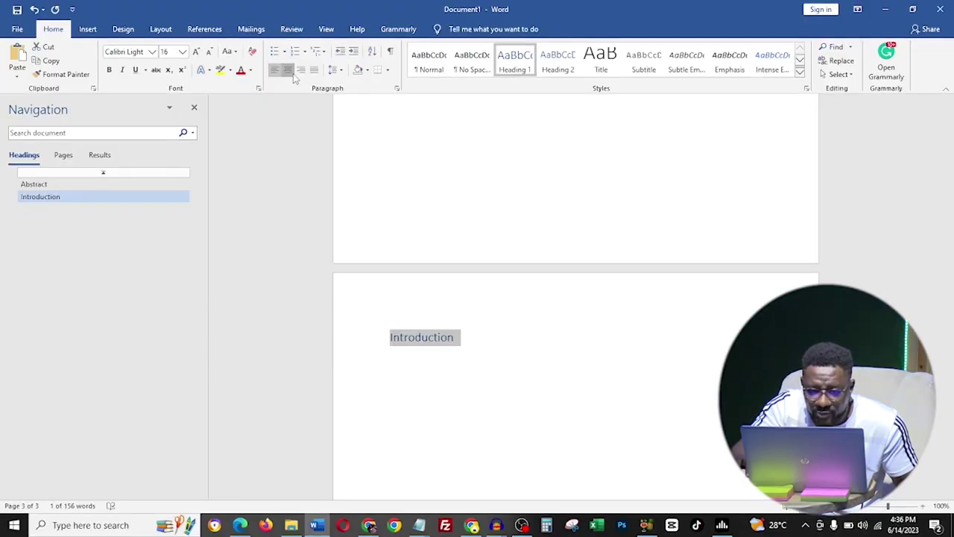
Centre the Introduction heading, then bring up the ChatGPT conversation in Chrome
{"action": "left_click", "coordinate": [289, 70]}
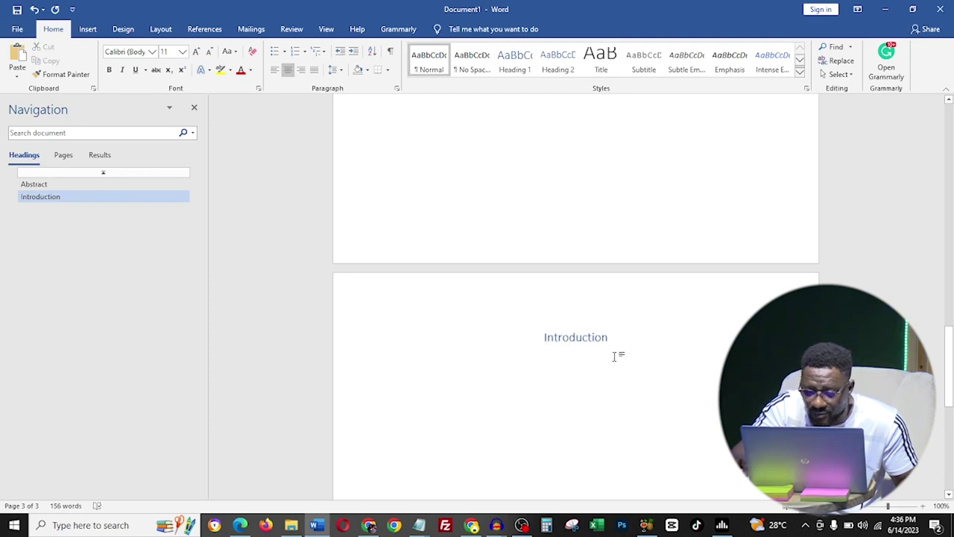
{"action": "left_click", "coordinate": [618, 353]}
{"action": "left_click", "coordinate": [368, 525]}
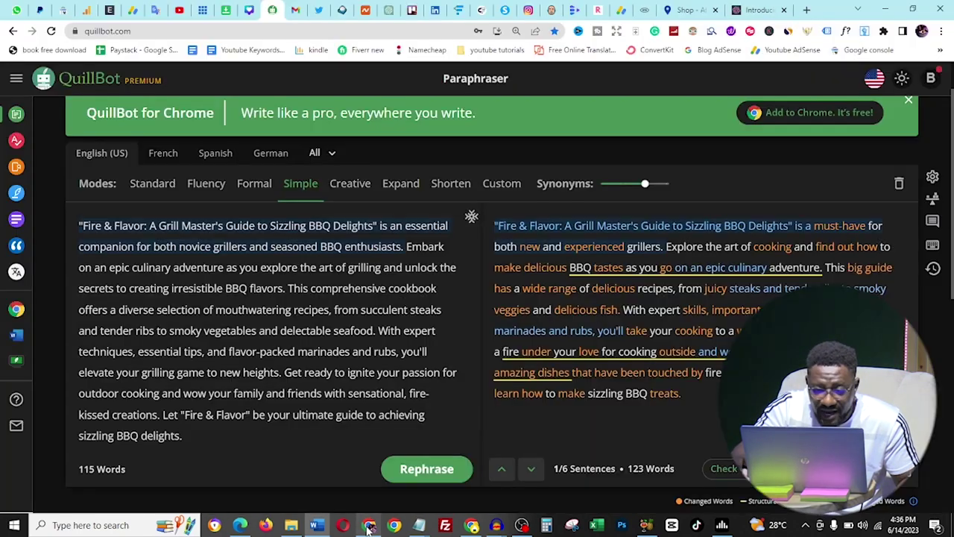
{"action": "left_click", "coordinate": [388, 9]}
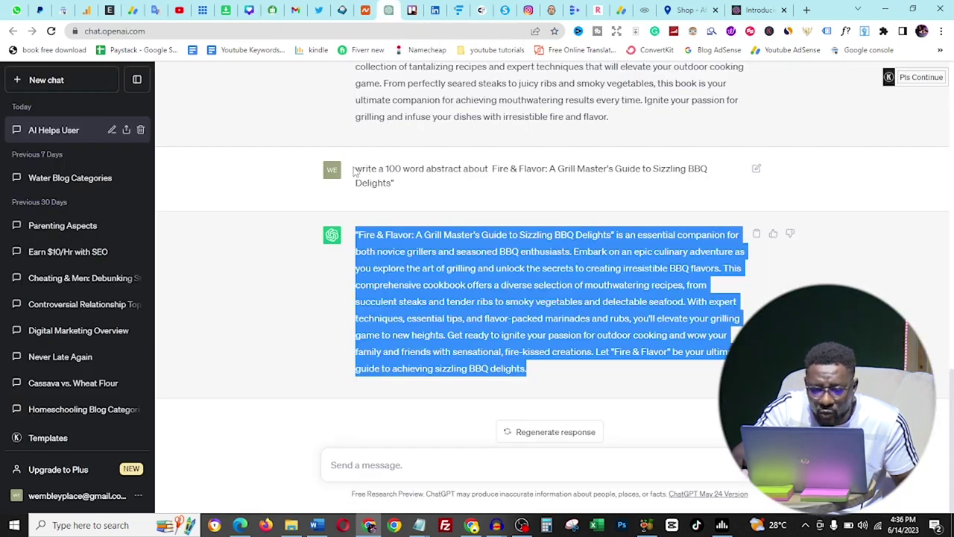
Resend the abstract prompt to ChatGPT as a 300-word introduction request
{"action": "left_click_drag", "start_coordinate": [355, 171], "coordinate": [355, 465]}
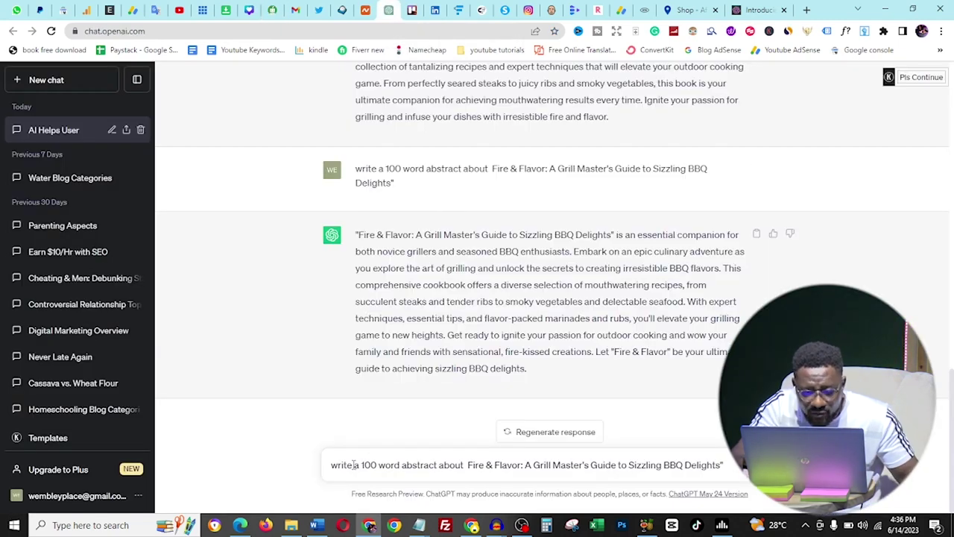
{"action": "left_click", "coordinate": [365, 464]}
{"action": "key", "text": "BackSpace"}
{"action": "type", "text": "3"}
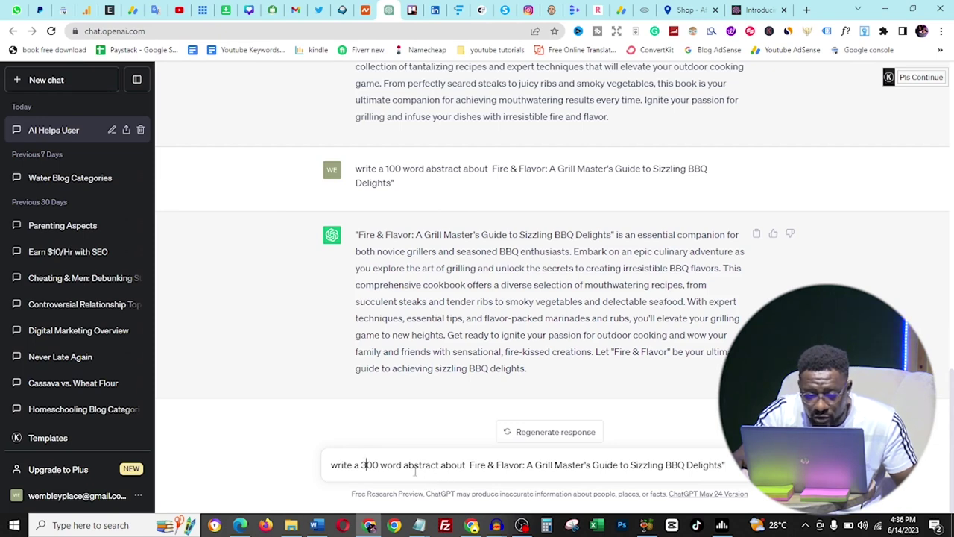
{"action": "double_click", "coordinate": [415, 466]}
{"action": "type", "text": "introduction"}
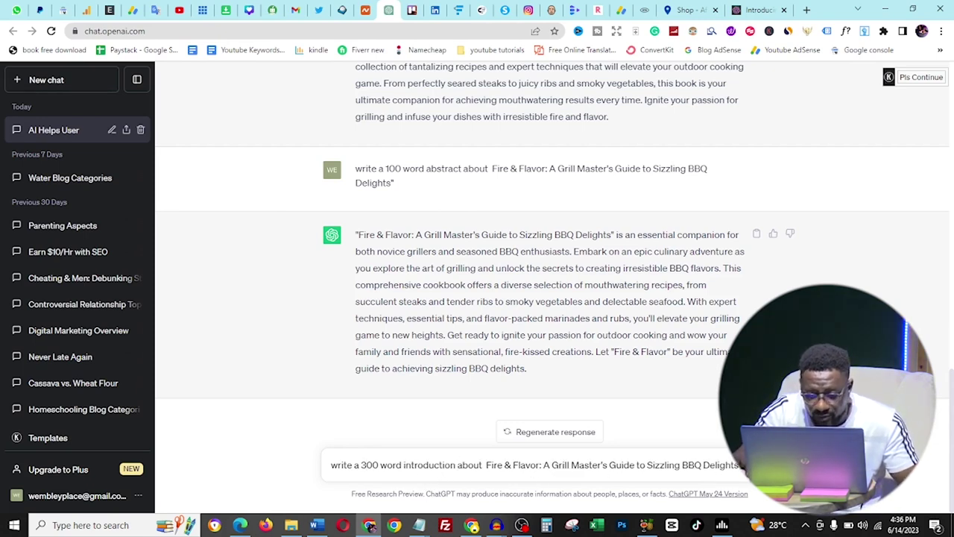
{"action": "key", "text": "Return"}
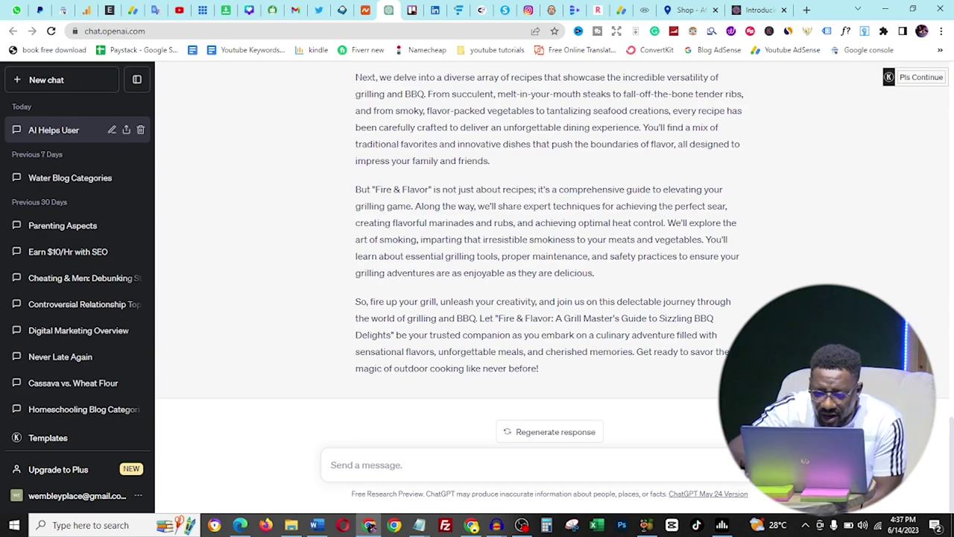
Copy ChatGPT's introduction reply and return to QuillBot
{"action": "left_click_drag", "start_coordinate": [548, 368], "coordinate": [352, 287]}
{"action": "right_click", "coordinate": [365, 290]}
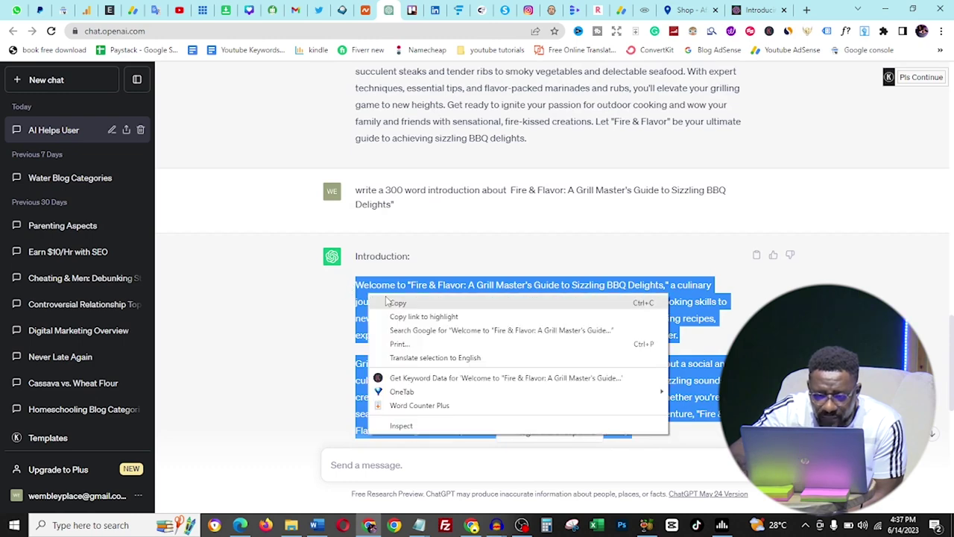
{"action": "left_click", "coordinate": [385, 298]}
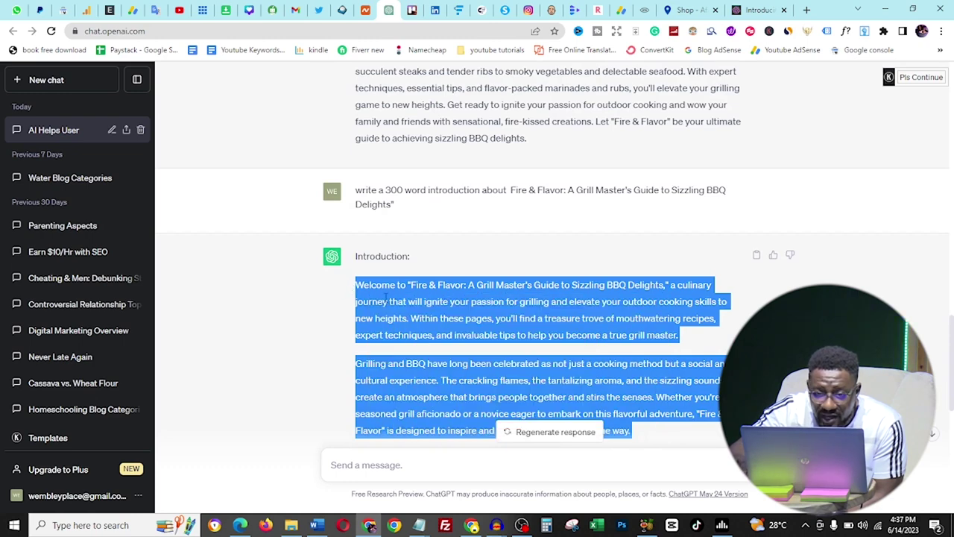
{"action": "left_click", "coordinate": [272, 10]}
Replace QuillBot's input with the ChatGPT introduction and rephrase it into a 432-word Simple-mode version
{"action": "key", "text": "ctrl+a"}
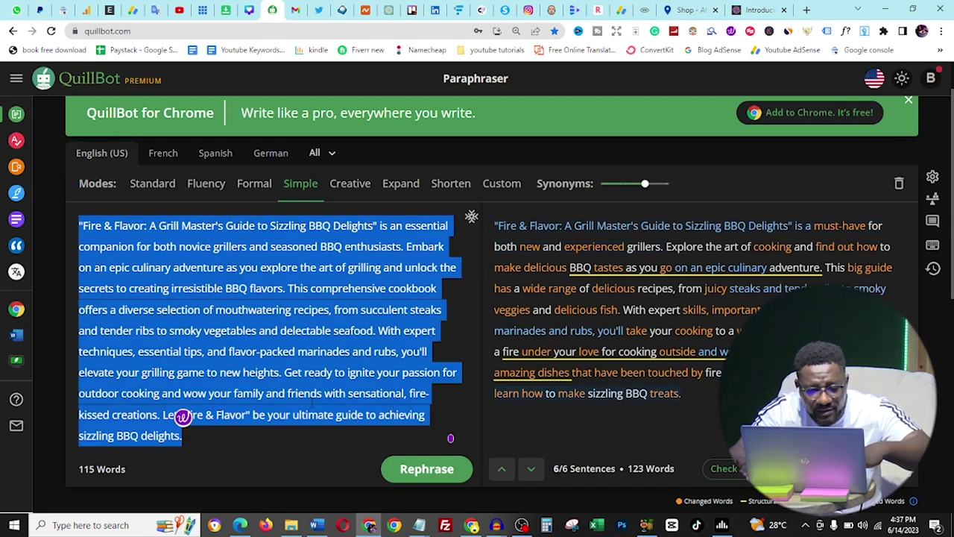
{"action": "key", "text": "ctrl+v"}
{"action": "left_click", "coordinate": [426, 495]}
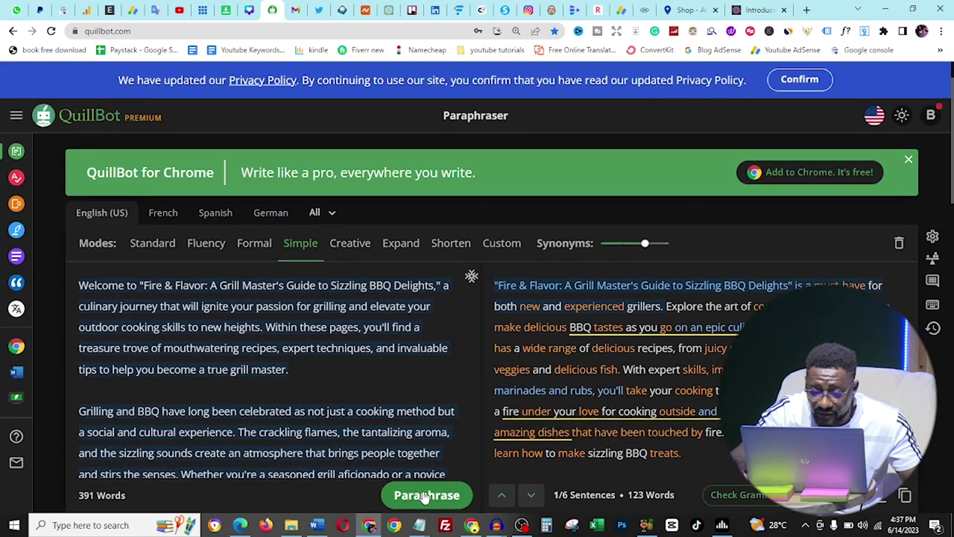
{"action": "scroll", "coordinate": [609, 335], "scroll_direction": "down", "scroll_amount": 3}
{"action": "scroll", "coordinate": [473, 297], "scroll_direction": "down", "scroll_amount": 10}
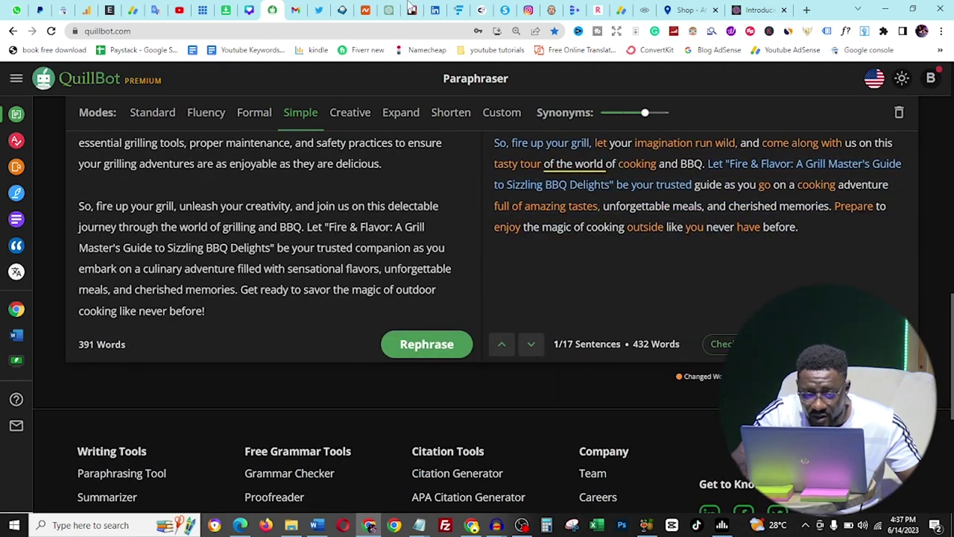
Paste the paraphrased introduction under the Introduction heading and remove the blank lines between paragraphs
{"action": "left_click", "coordinate": [316, 525]}
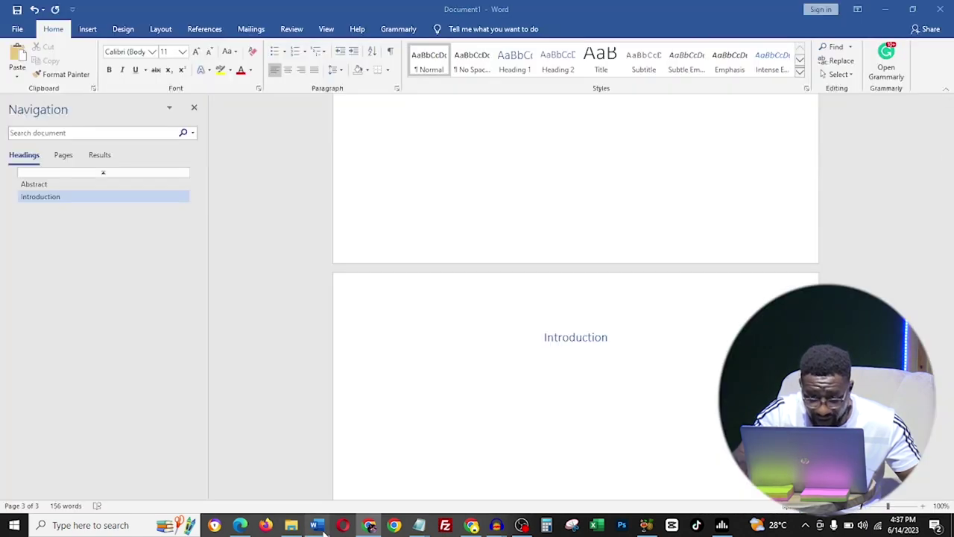
{"action": "key", "text": "ctrl+v"}
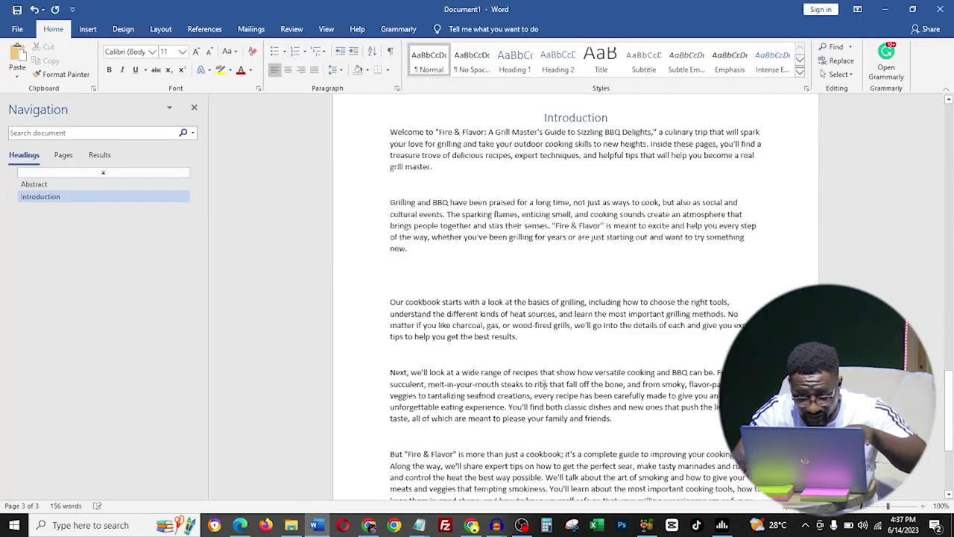
{"action": "scroll", "coordinate": [542, 384], "scroll_direction": "down", "scroll_amount": 5}
{"action": "scroll", "coordinate": [543, 384], "scroll_direction": "up", "scroll_amount": 8}
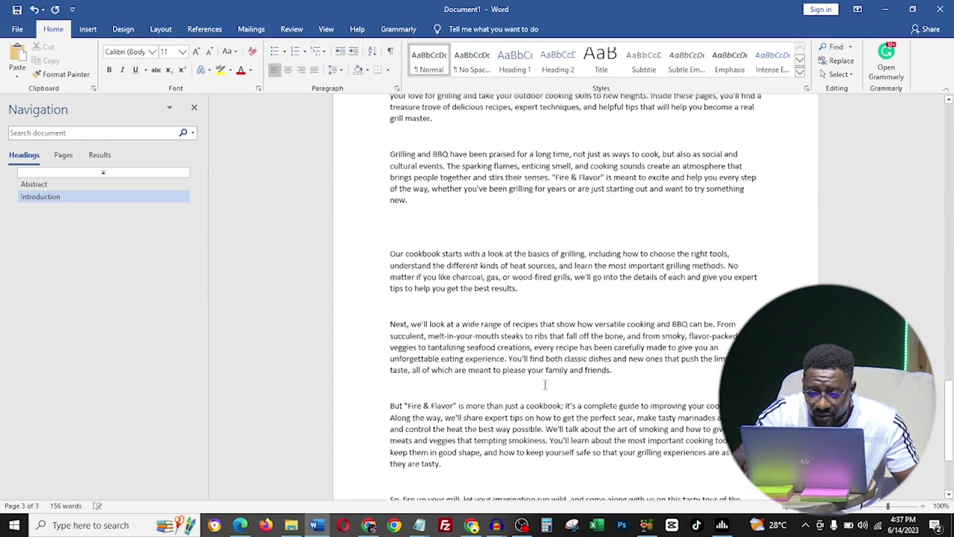
{"action": "key", "text": "BackSpace"}
{"action": "key", "text": "BackSpace"}
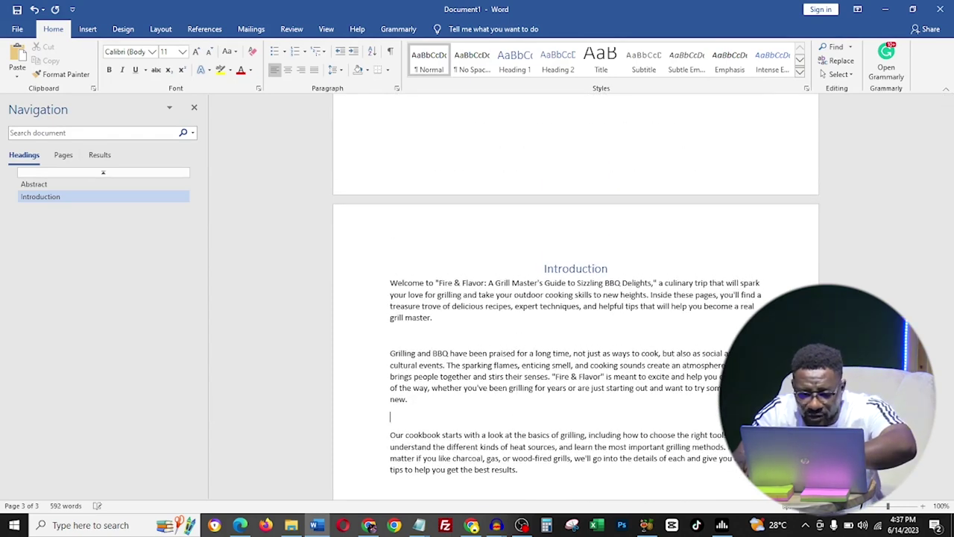
{"action": "key", "text": "BackSpace"}
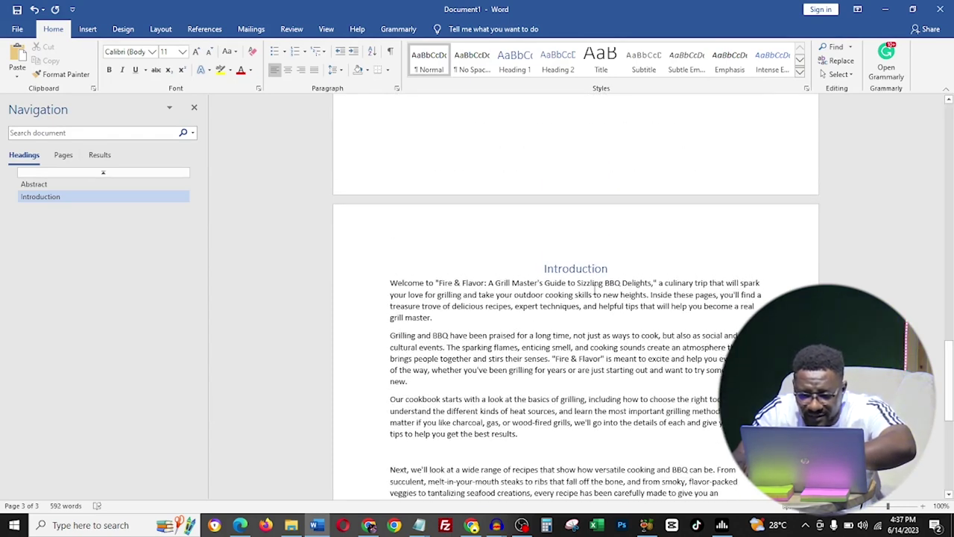
Type 'Chapter One' at the top of the next page
{"action": "scroll", "coordinate": [686, 389], "scroll_direction": "down", "scroll_amount": 8}
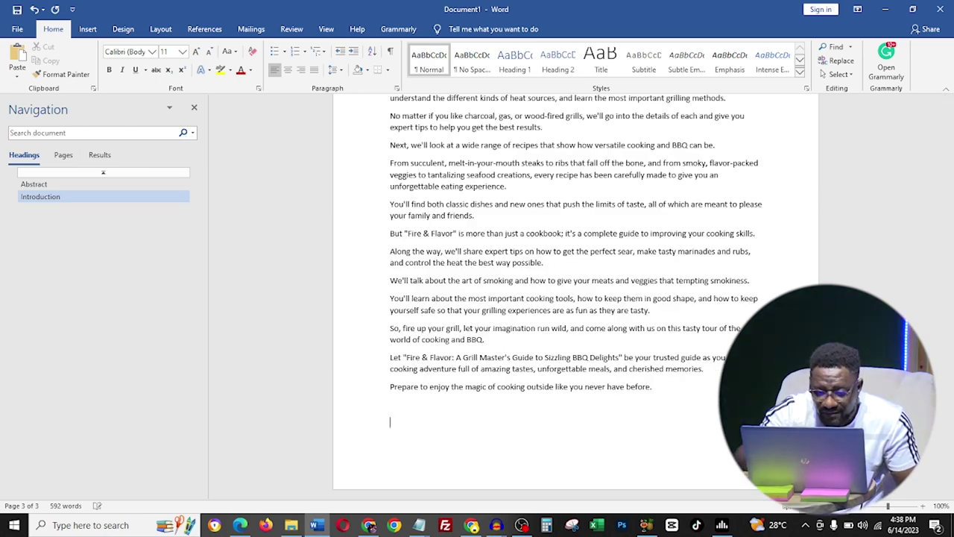
{"action": "scroll", "coordinate": [575, 298], "scroll_direction": "down", "scroll_amount": 2}
{"action": "type", "text": "hapter One"}
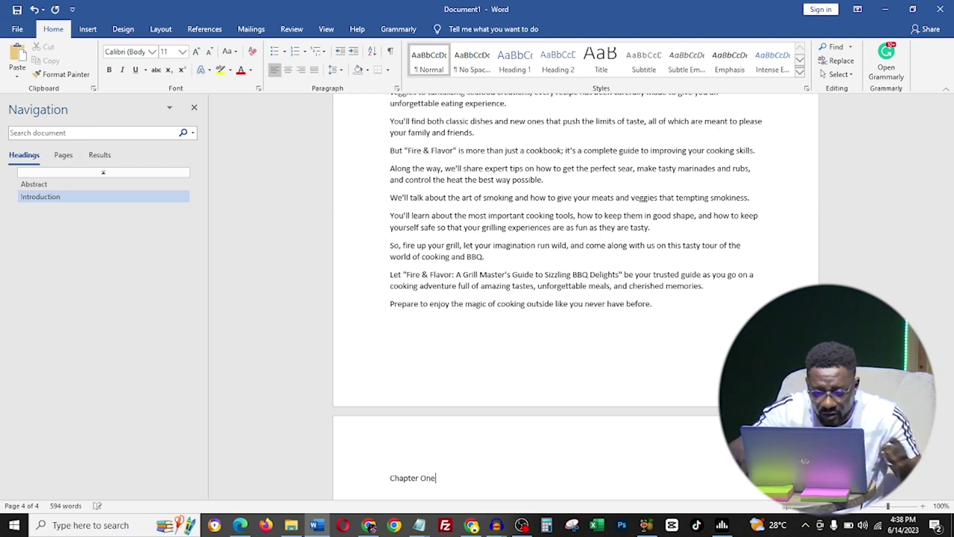
Make 'Chapter One' a centred Heading 1 and start a new paragraph below it
{"action": "left_click", "coordinate": [336, 478]}
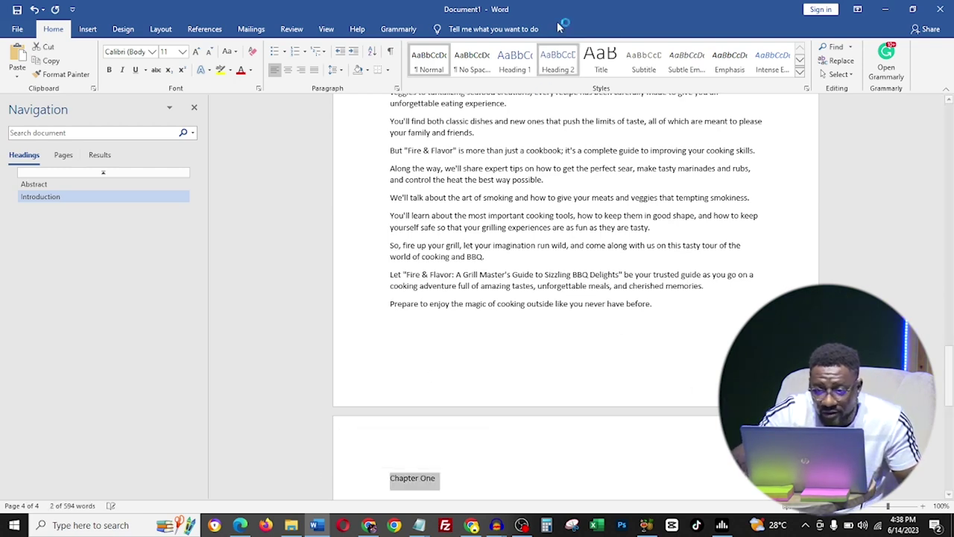
{"action": "left_click", "coordinate": [528, 66]}
{"action": "left_click", "coordinate": [528, 65]}
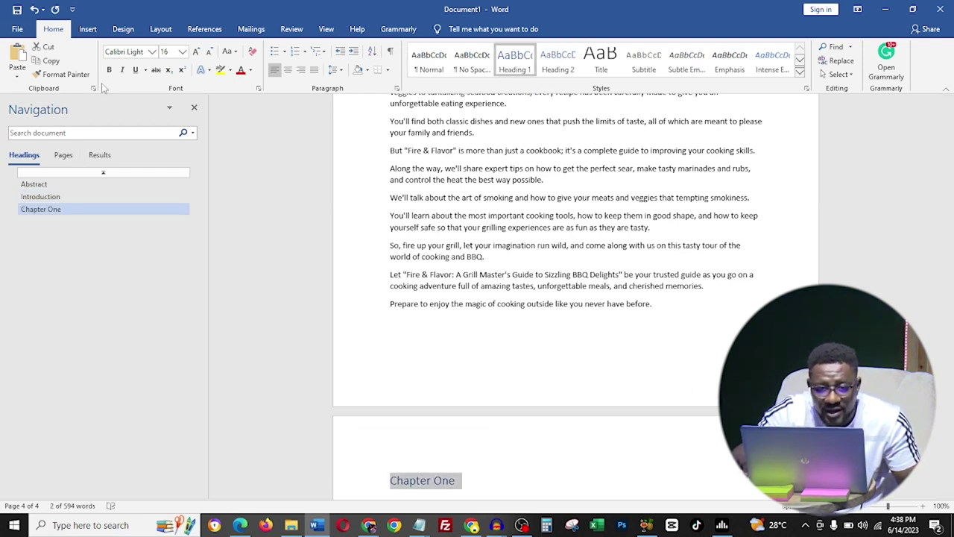
{"action": "left_click", "coordinate": [288, 71]}
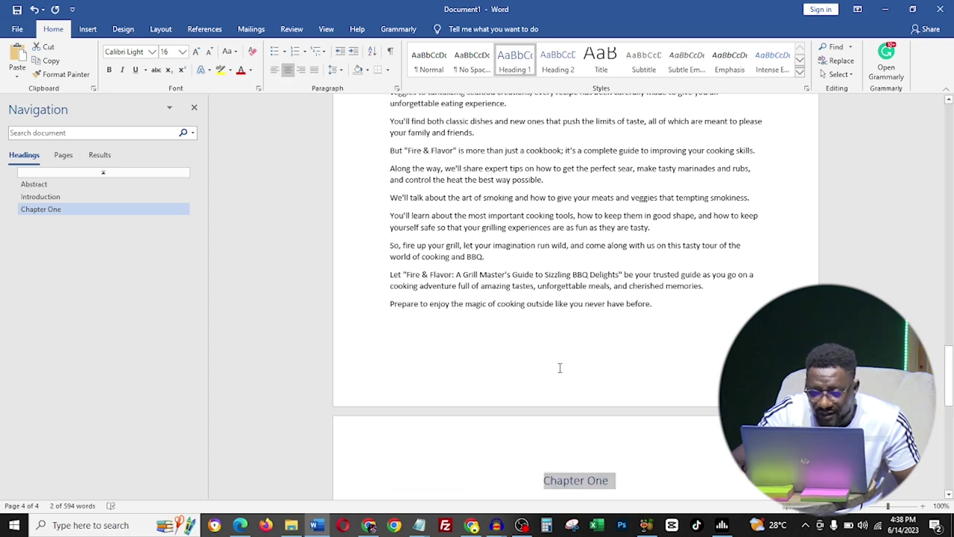
{"action": "scroll", "coordinate": [596, 364], "scroll_direction": "down", "scroll_amount": 3}
{"action": "left_click", "coordinate": [637, 345]}
{"action": "key", "text": "Return"}
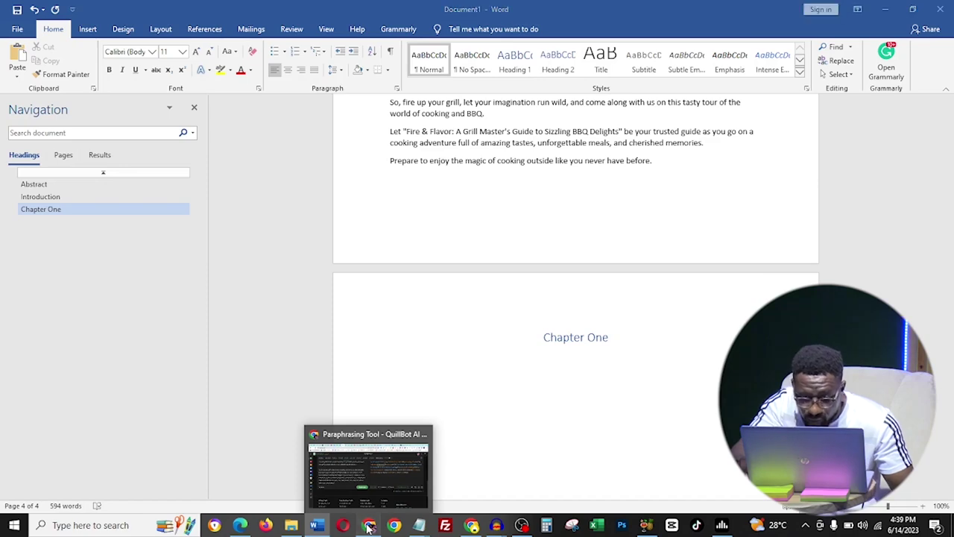
Bring Chrome's QuillBot paraphraser with the 432-word introduction rewrite back to the front
{"action": "left_click", "coordinate": [368, 401]}
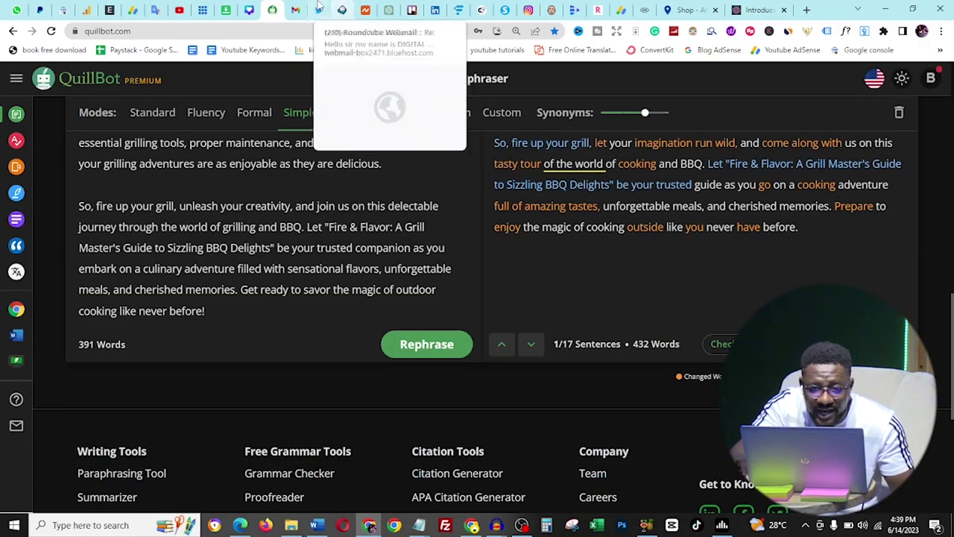
Ask ChatGPT 'give me 15 chapters i can write on for this title' and send it
{"action": "left_click", "coordinate": [390, 9]}
{"action": "left_click", "coordinate": [361, 465]}
{"action": "type", "text": "give me 15 chapters i can write on for this title"}
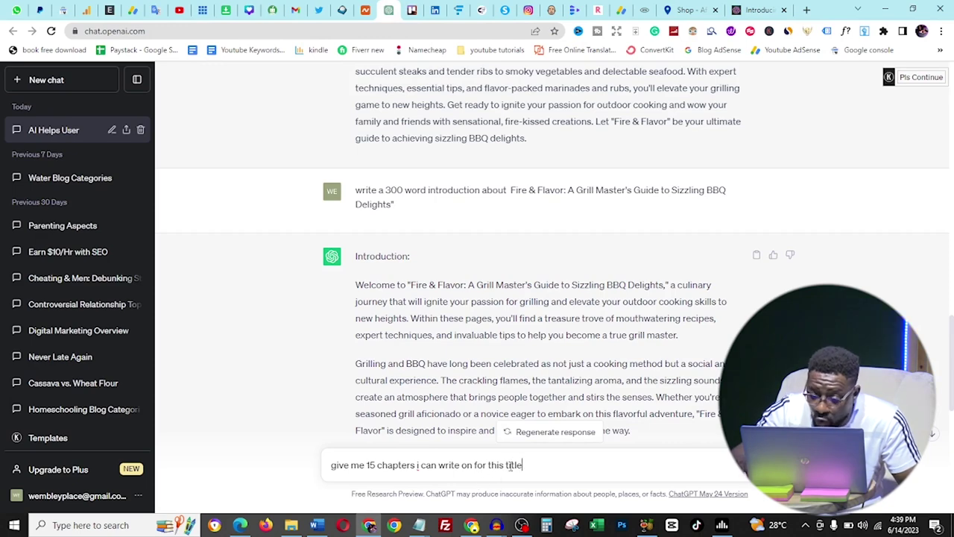
{"action": "key", "text": "Return"}
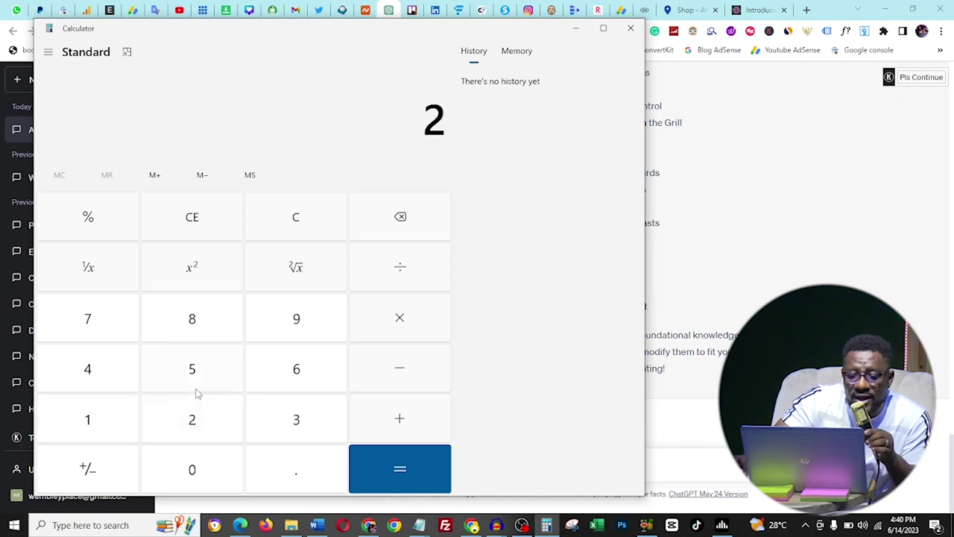
Calculate 25000 ÷ 15 in Windows Calculator
{"action": "left_click", "coordinate": [195, 387]}
{"action": "left_click", "coordinate": [194, 469]}
{"action": "left_click", "coordinate": [193, 470]}
{"action": "left_click", "coordinate": [194, 470]}
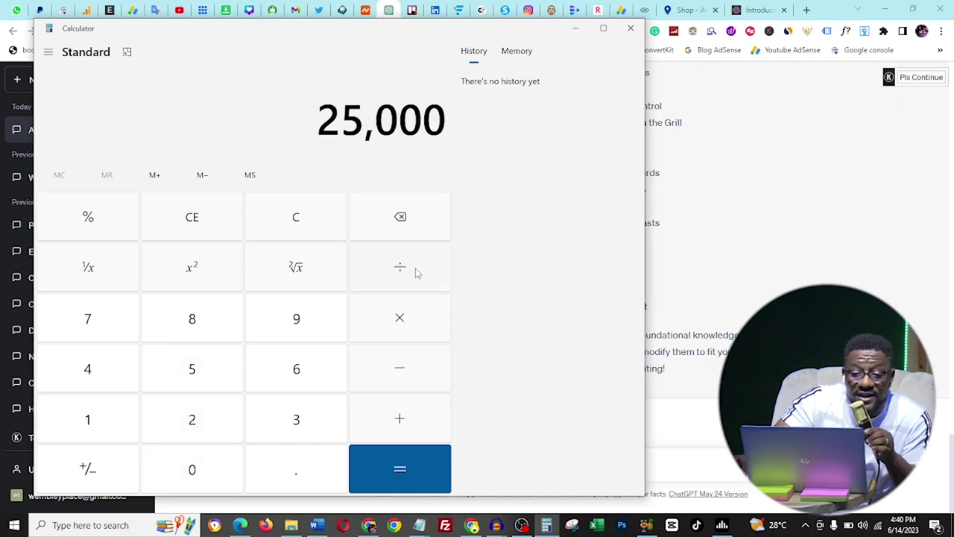
{"action": "left_click", "coordinate": [103, 417]}
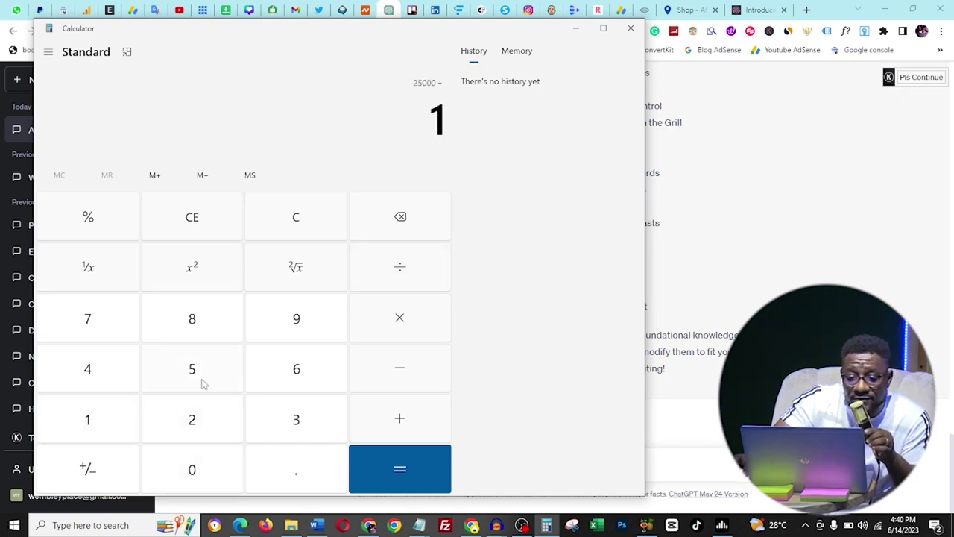
{"action": "left_click", "coordinate": [425, 479]}
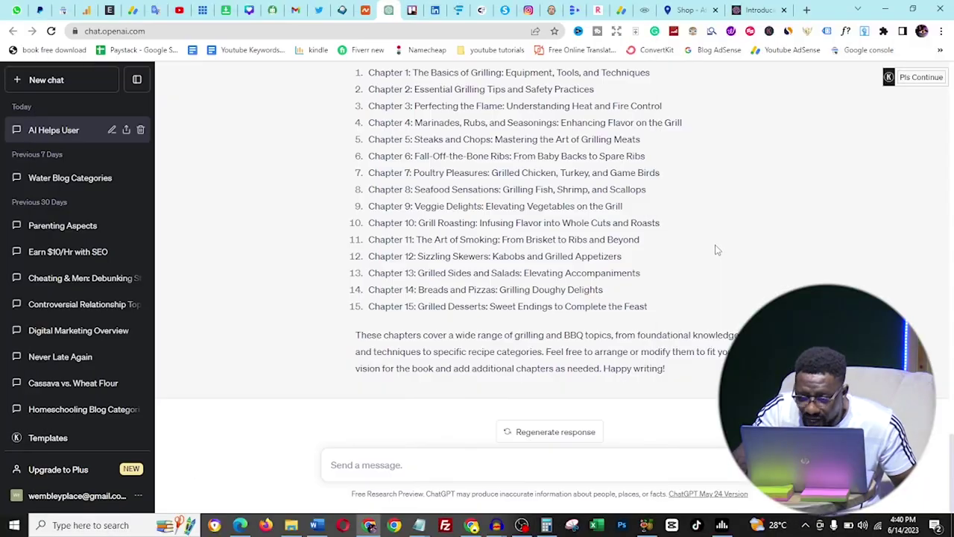
Copy ChatGPT's numbered list of 15 chapter titles and return to the Word manuscript
{"action": "left_click_drag", "start_coordinate": [665, 310], "coordinate": [383, 251]}
{"action": "scroll", "coordinate": [589, 252], "scroll_direction": "up", "scroll_amount": 2}
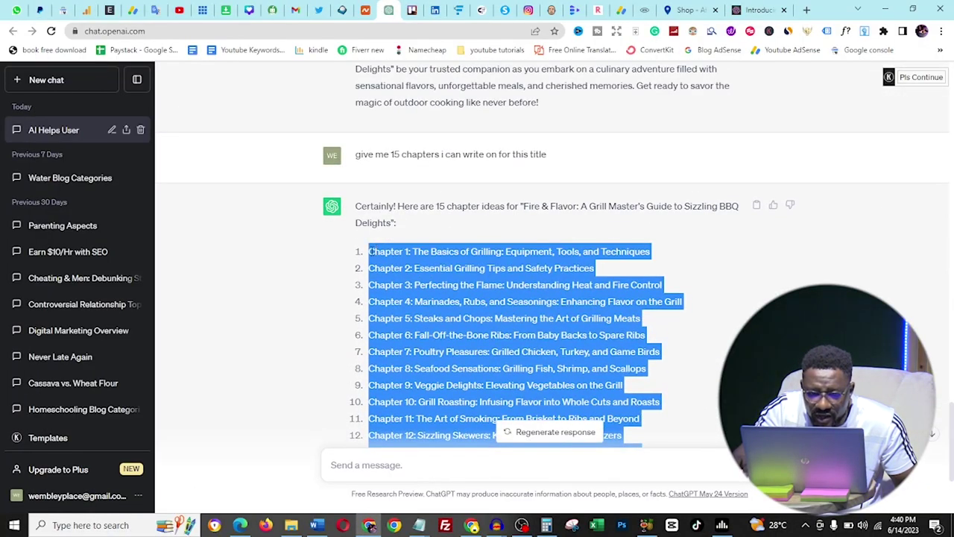
{"action": "right_click", "coordinate": [389, 252]}
{"action": "left_click", "coordinate": [403, 258]}
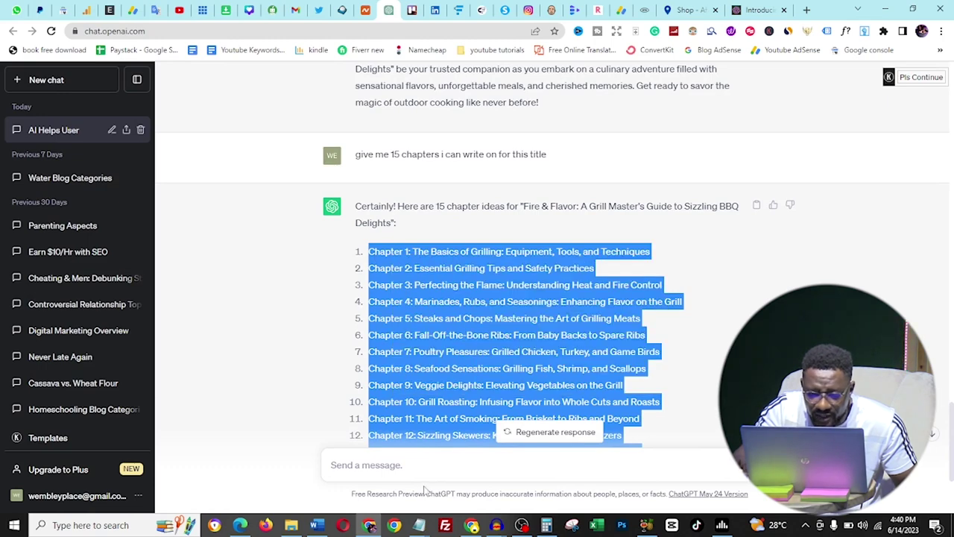
{"action": "left_click", "coordinate": [316, 524]}
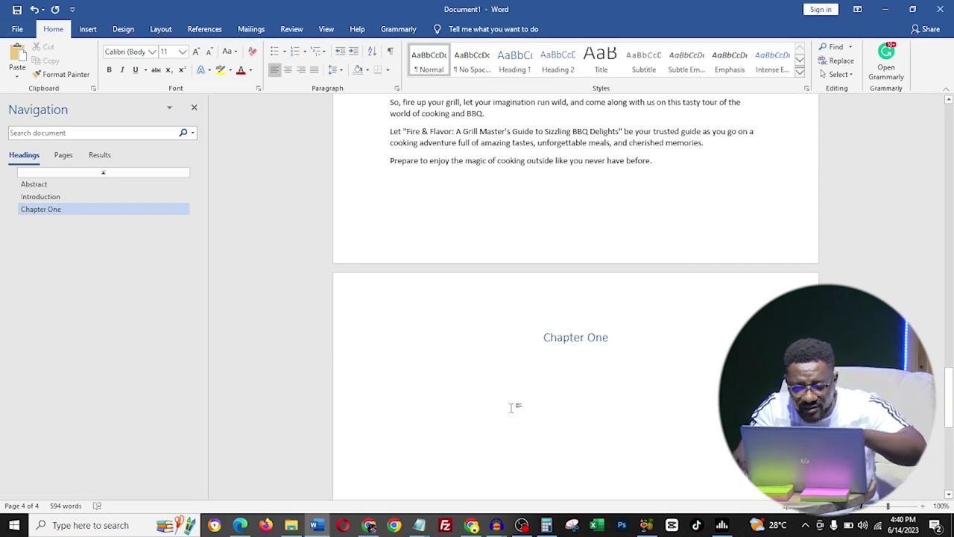
Paste the 15 chapter titles under Chapter One, clear their formatting, and apply Heading 1
{"action": "key", "text": "ctrl+v"}
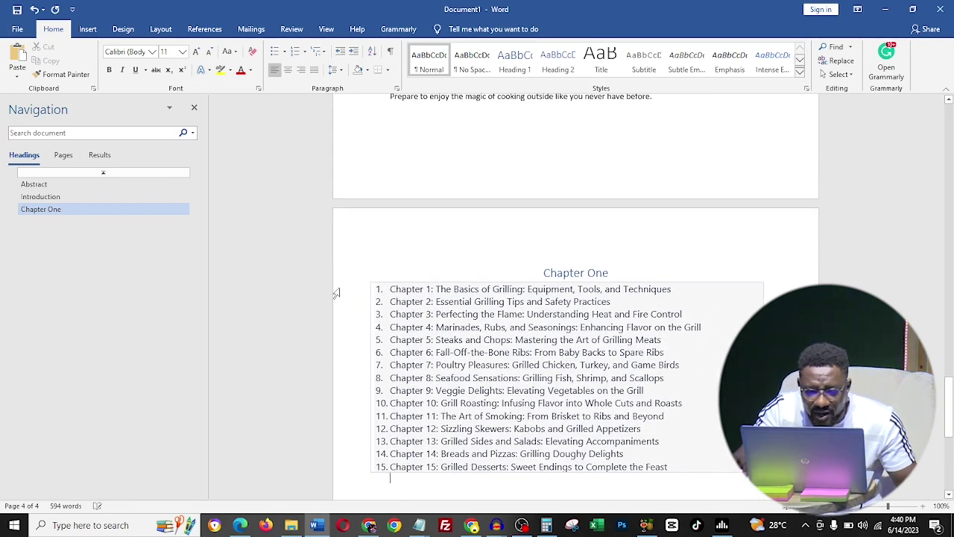
{"action": "left_click_drag", "start_coordinate": [390, 289], "coordinate": [445, 470]}
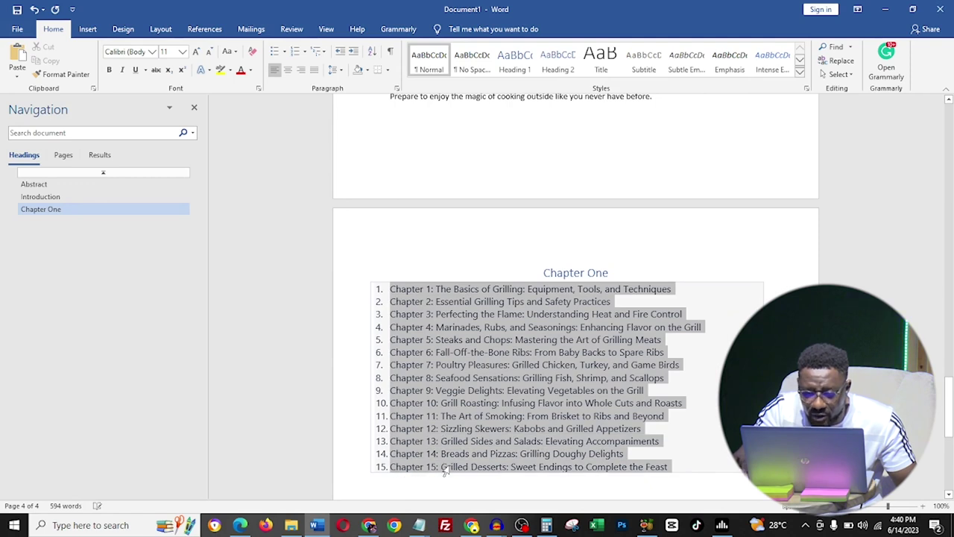
{"action": "left_click", "coordinate": [252, 51]}
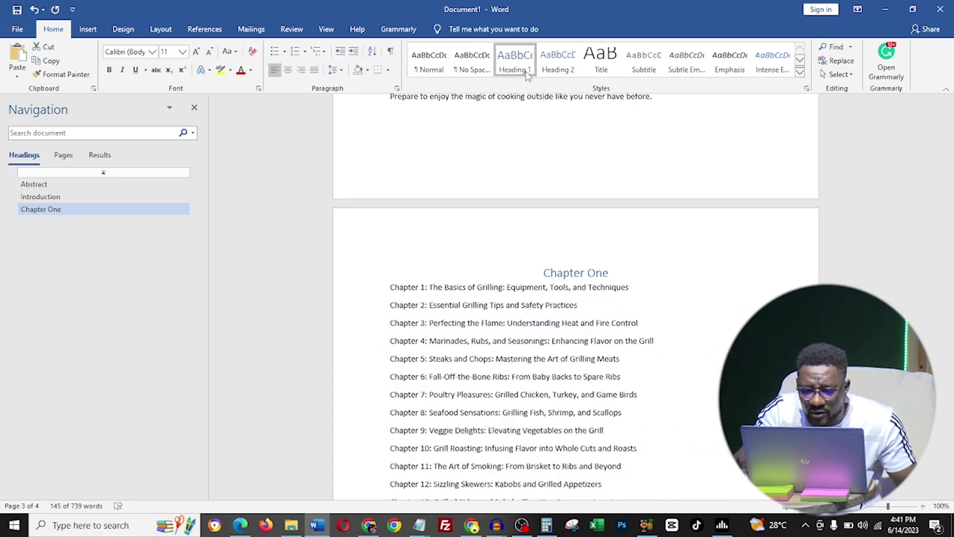
{"action": "left_click", "coordinate": [525, 65]}
Replace the old Chapter One heading by turning 'Chapter 1:' into 'Chapter One' on its own line
{"action": "left_click_drag", "start_coordinate": [620, 278], "coordinate": [507, 279]}
{"action": "key", "text": "Delete"}
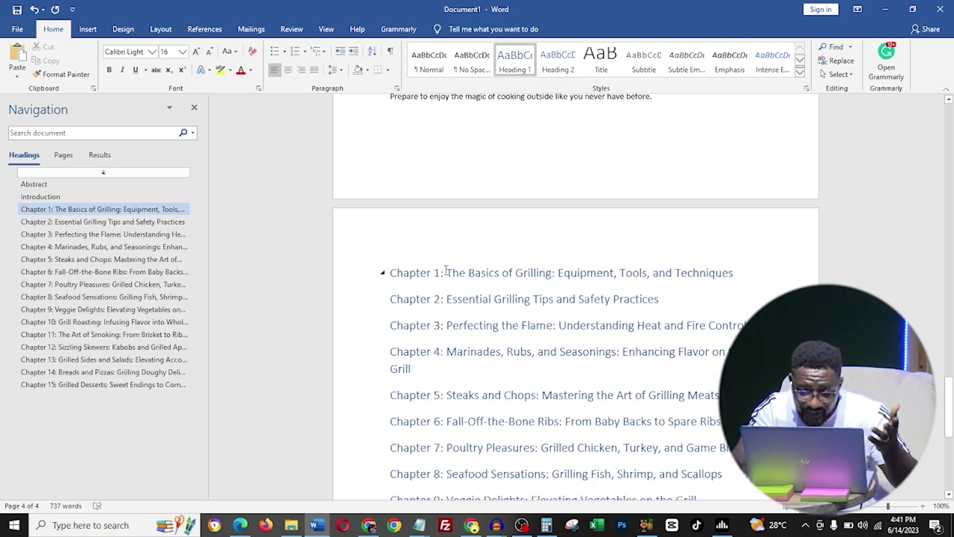
{"action": "left_click", "coordinate": [447, 272]}
{"action": "key", "text": "BackSpace"}
{"action": "key", "text": "BackSpace"}
{"action": "key", "text": "BackSpace"}
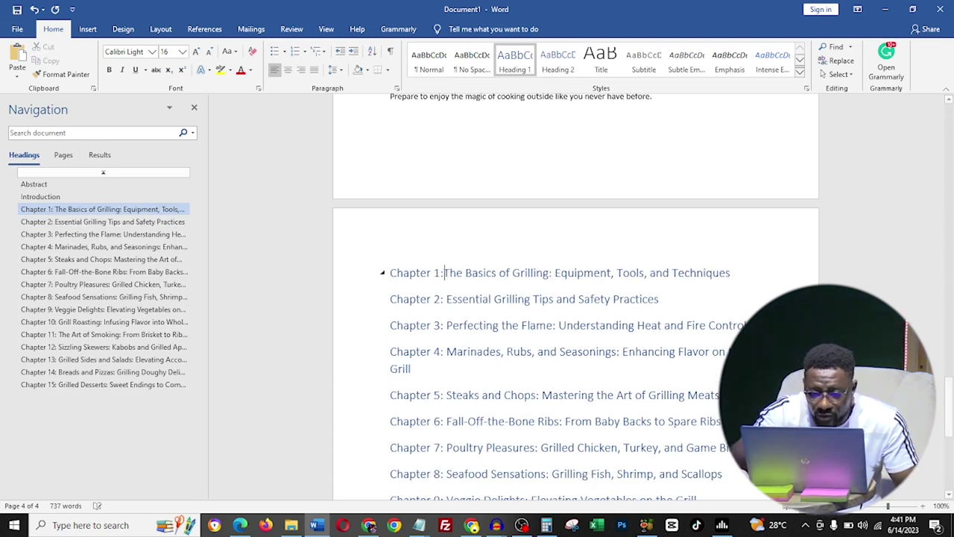
{"action": "type", "text": "One"}
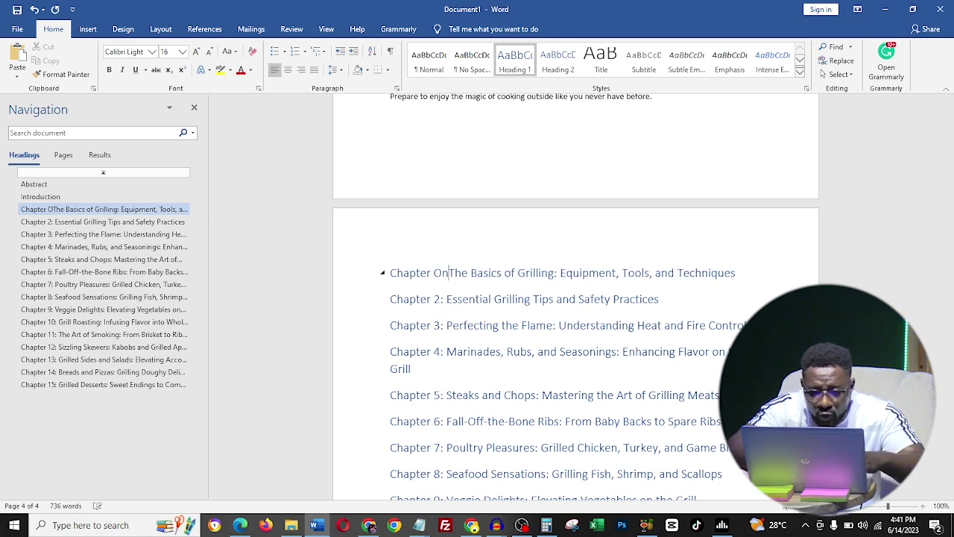
{"action": "key", "text": "Return"}
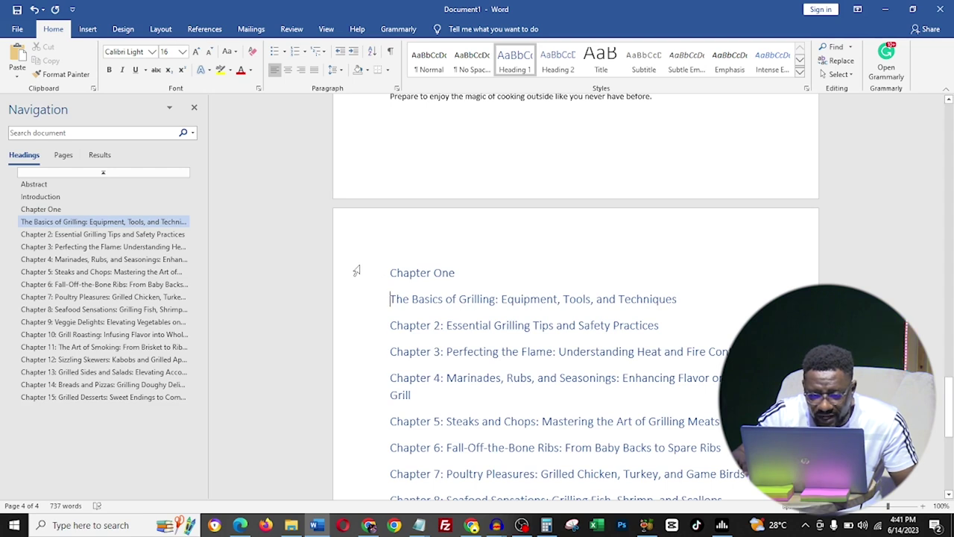
Centre the Chapter One heading and its title, removing the space before the paragraphs
{"action": "left_click_drag", "start_coordinate": [356, 271], "coordinate": [366, 300]}
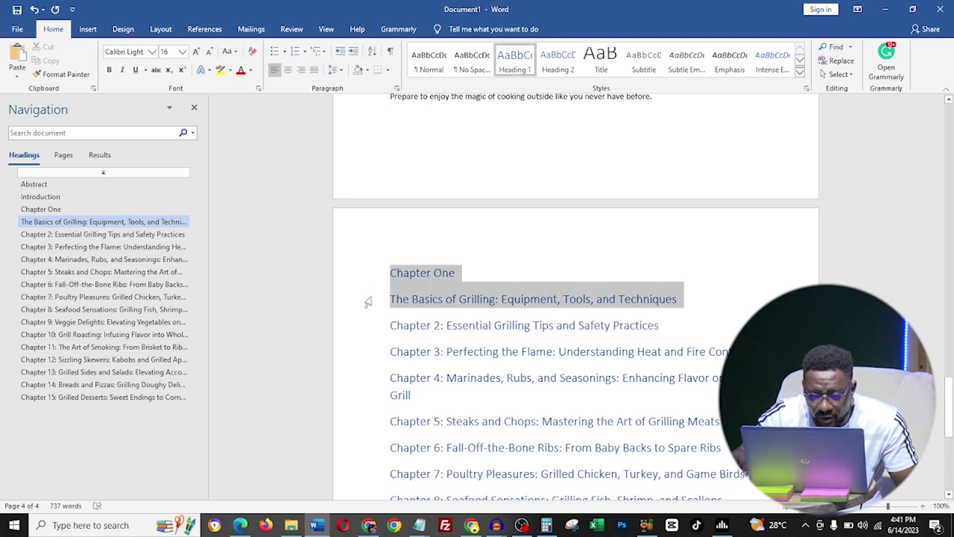
{"action": "left_click", "coordinate": [289, 70]}
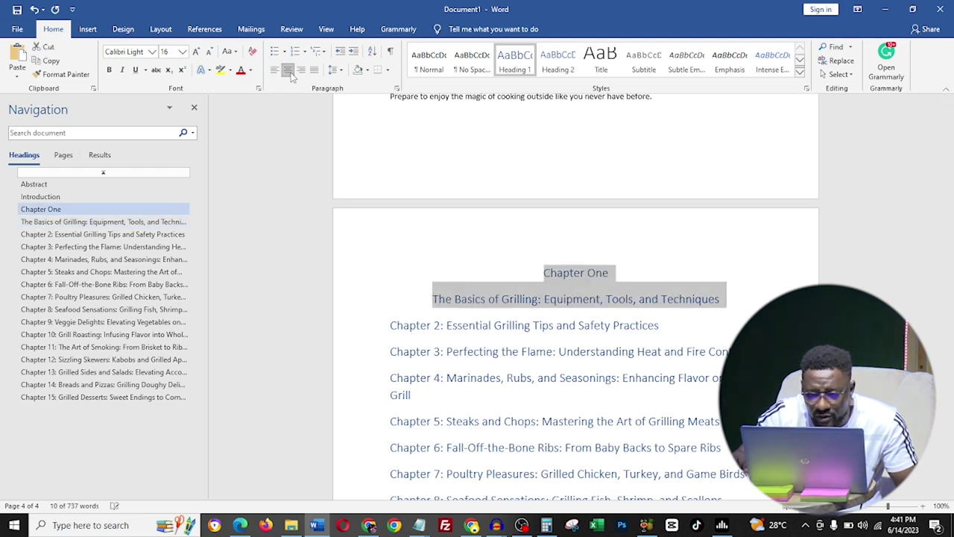
{"action": "left_click", "coordinate": [620, 298]}
{"action": "left_click_drag", "start_coordinate": [725, 302], "coordinate": [546, 273]}
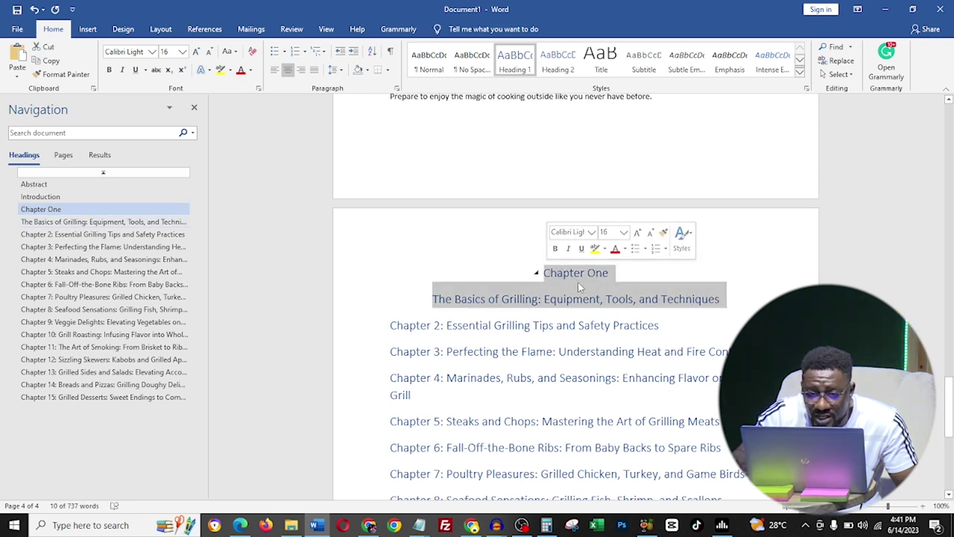
{"action": "left_click", "coordinate": [339, 73]}
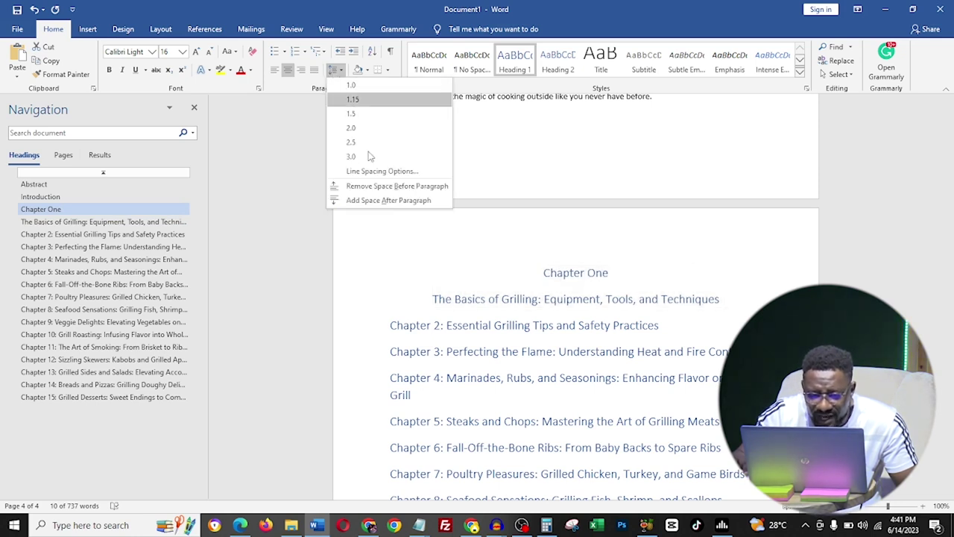
{"action": "left_click", "coordinate": [379, 186]}
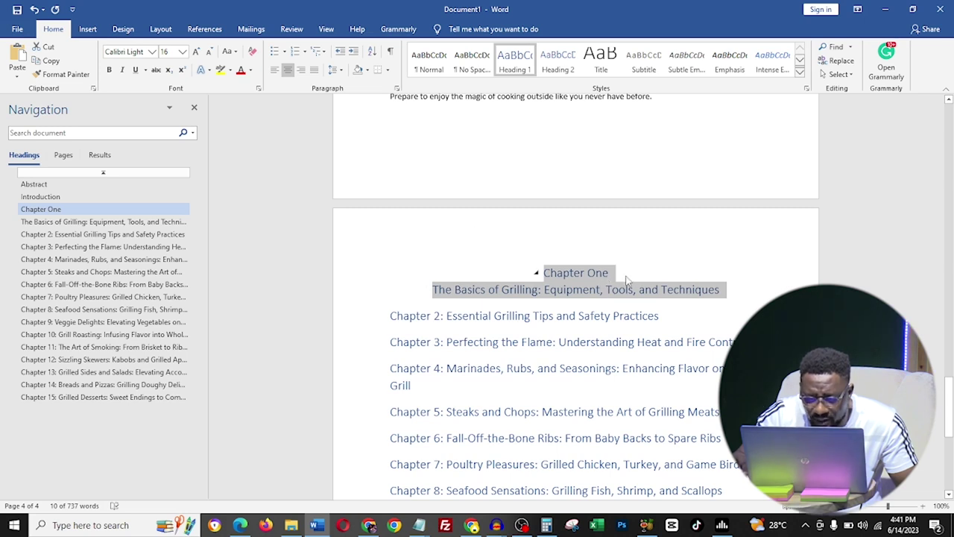
Add a blank line after the title and split 'Chapter 2:' onto a new page, dropping the colon
{"action": "left_click", "coordinate": [738, 292]}
{"action": "key", "text": "Return"}
{"action": "key", "text": "Return"}
{"action": "key", "text": "Return"}
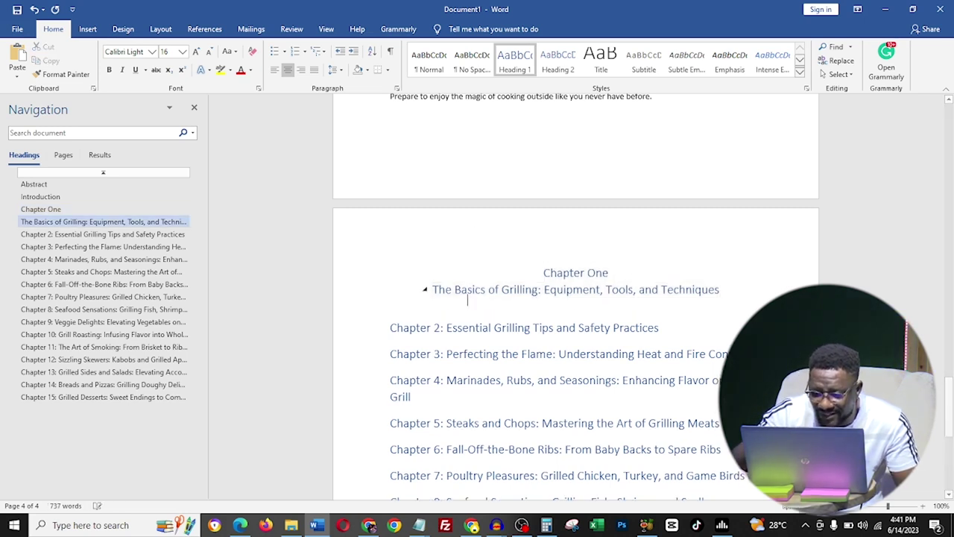
{"action": "scroll", "coordinate": [673, 306], "scroll_direction": "down", "scroll_amount": 2}
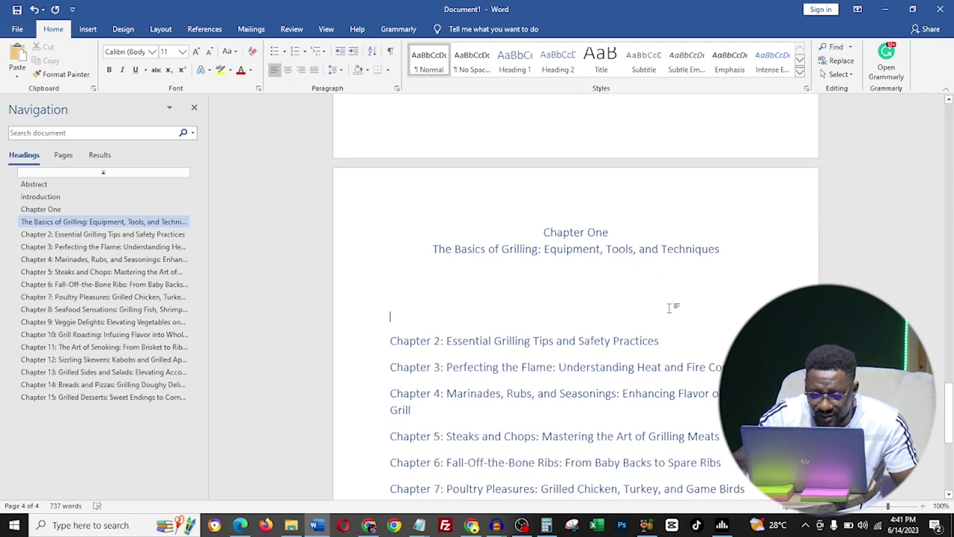
{"action": "left_click", "coordinate": [446, 323]}
{"action": "key", "text": "BackSpace"}
{"action": "key", "text": "BackSpace"}
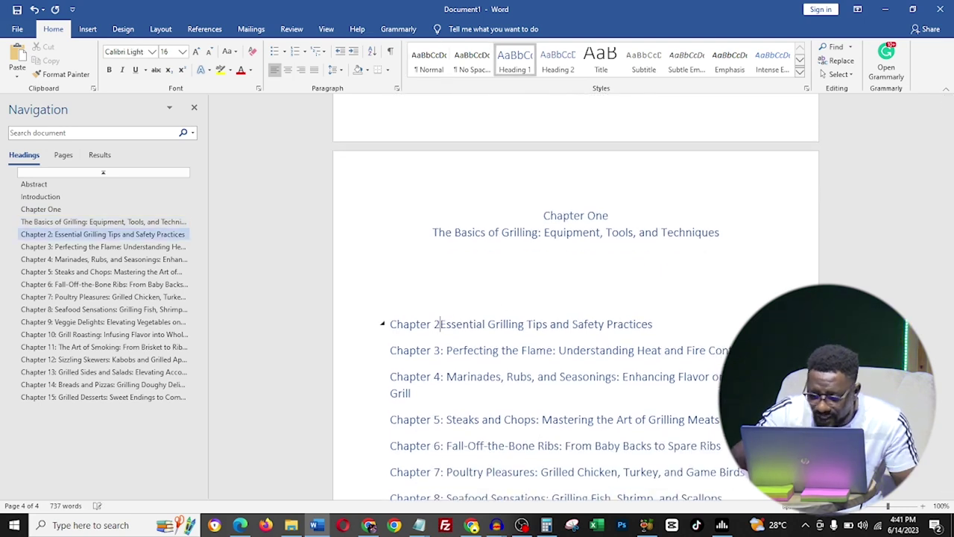
{"action": "key", "text": "Return"}
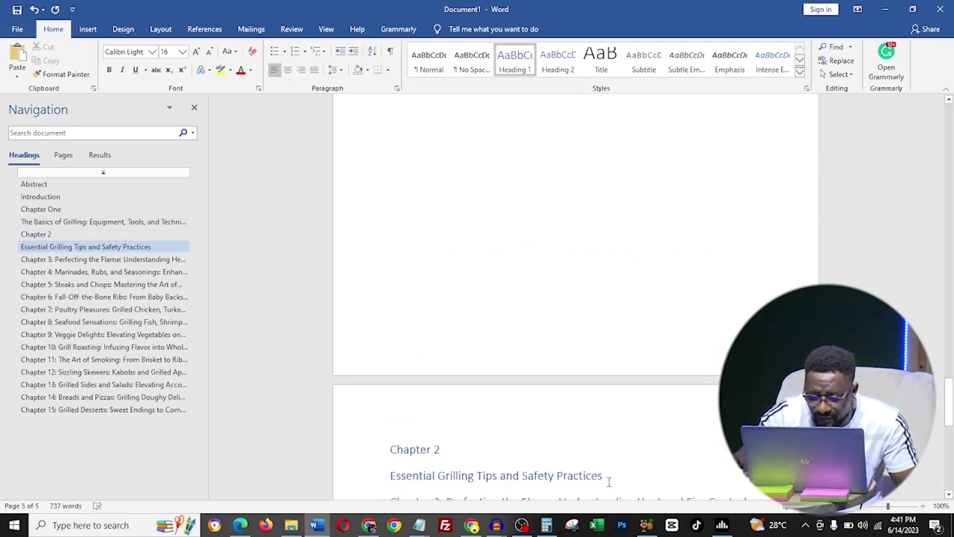
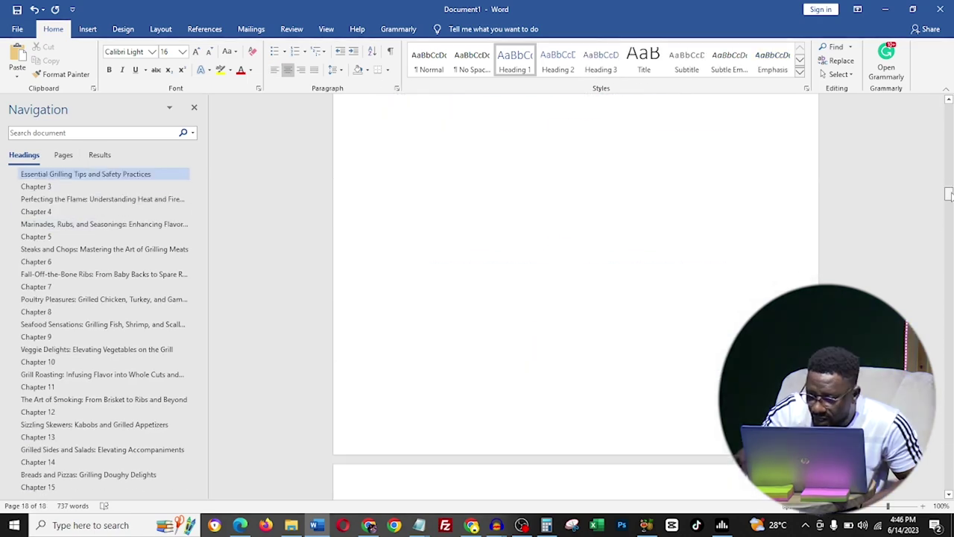
Scroll the grilling cookbook back to its Chapter One page before moving to Amazon
{"action": "left_click_drag", "start_coordinate": [948, 193], "coordinate": [948, 170]}
{"action": "scroll", "coordinate": [562, 363], "scroll_direction": "down", "scroll_amount": 3}
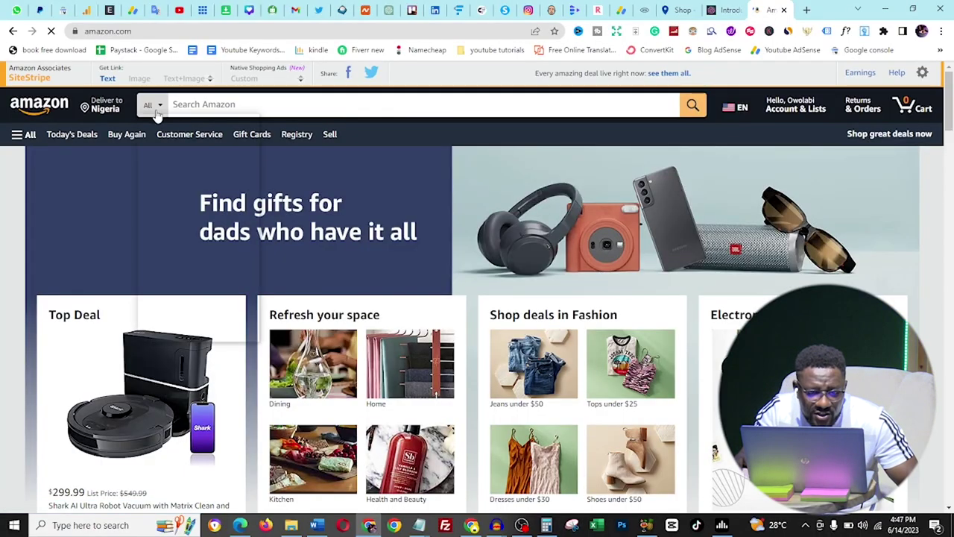
Search Amazon Books for 'A Grill Master's Guide to Sizzling BBQ Delights' and review the result
{"action": "left_click", "coordinate": [150, 106]}
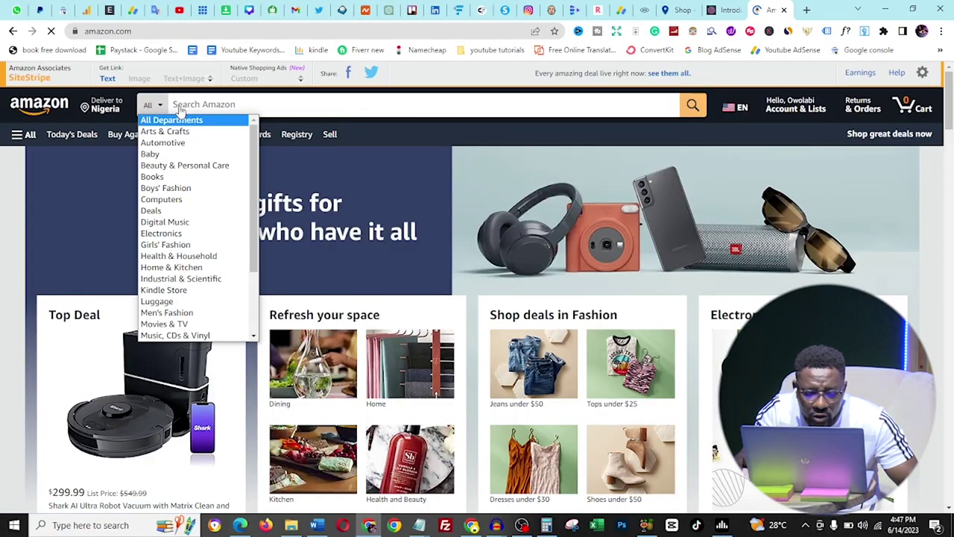
{"action": "left_click", "coordinate": [158, 177]}
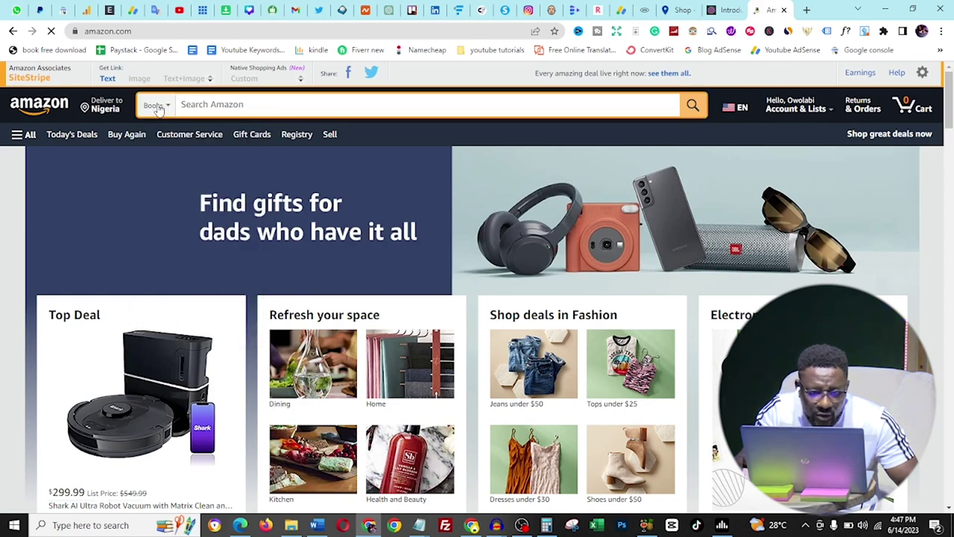
{"action": "left_click", "coordinate": [248, 105]}
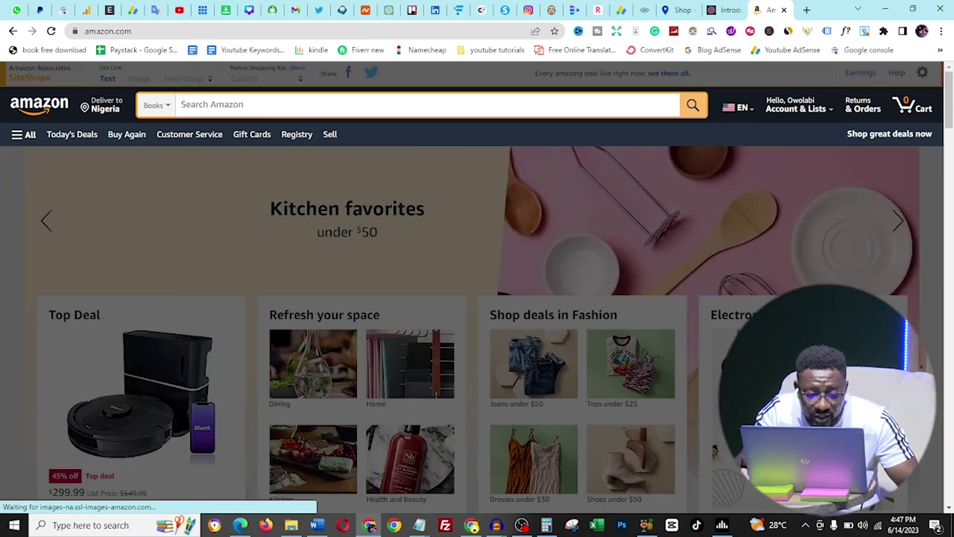
{"action": "type", "text": "A Grill Master's Guide to Sizzling BBQ Delights"}
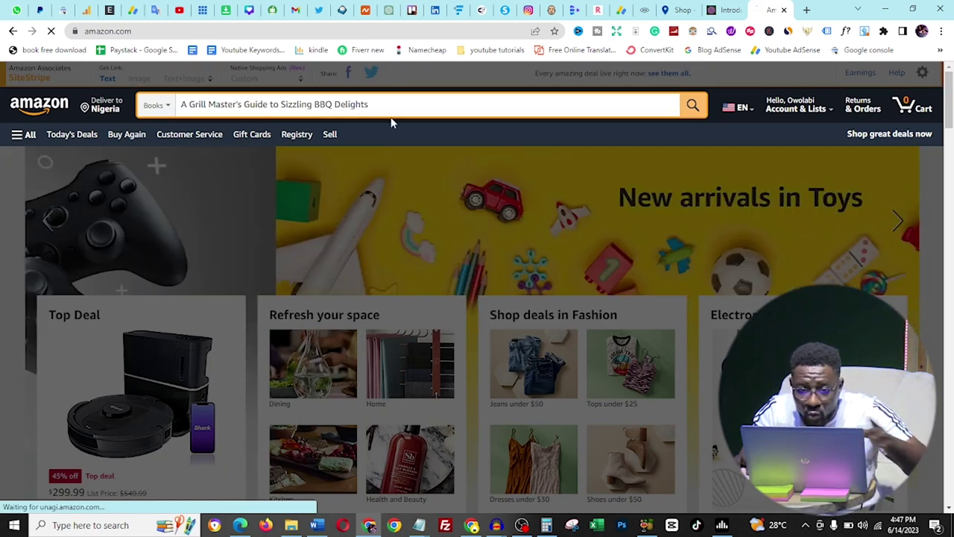
{"action": "key", "text": "Return"}
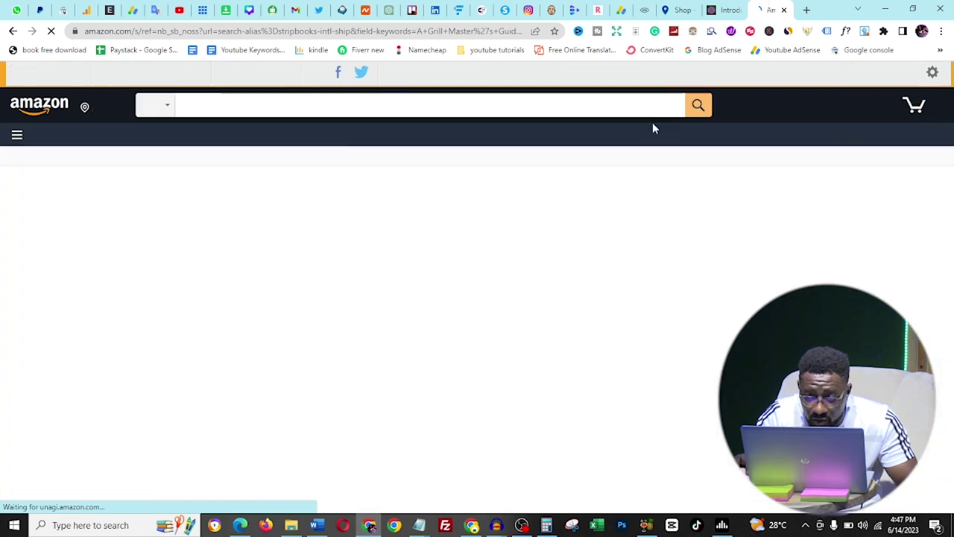
{"action": "scroll", "coordinate": [502, 254], "scroll_direction": "down", "scroll_amount": 2}
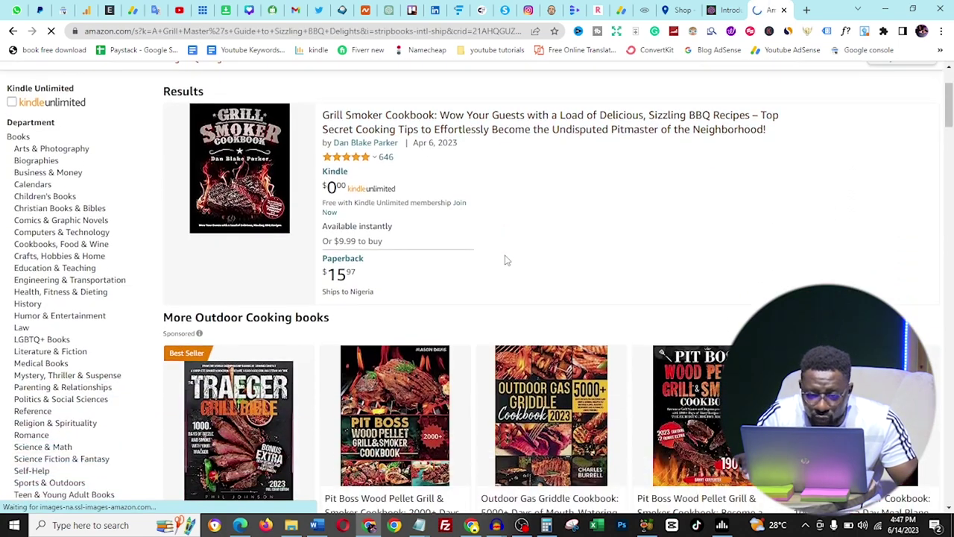
{"action": "scroll", "coordinate": [511, 260], "scroll_direction": "down", "scroll_amount": 10}
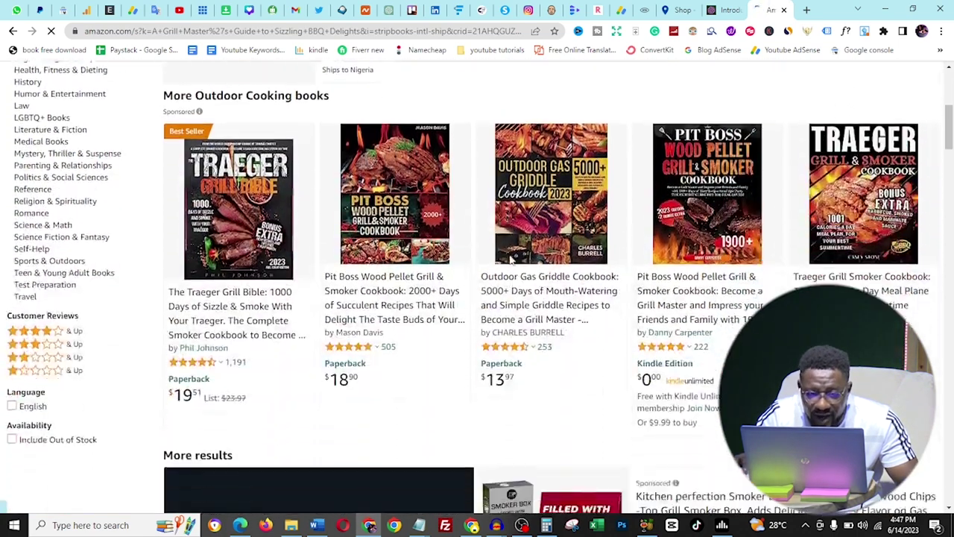
{"action": "scroll", "coordinate": [511, 260], "scroll_direction": "down", "scroll_amount": 8}
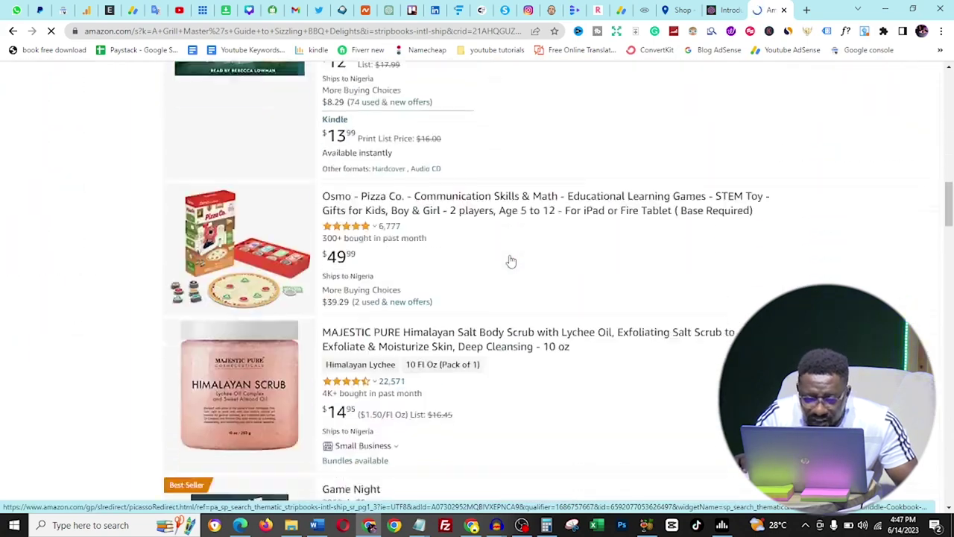
{"action": "scroll", "coordinate": [511, 260], "scroll_direction": "up", "scroll_amount": 20}
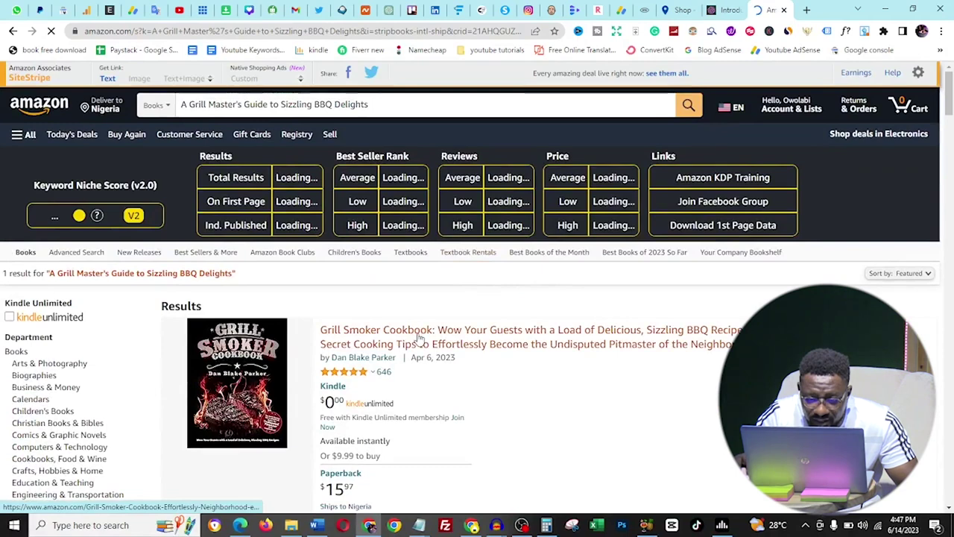
Open the Grill Smoker Cookbook product page from the search results
{"action": "right_click", "coordinate": [434, 343]}
{"action": "key", "text": "Escape"}
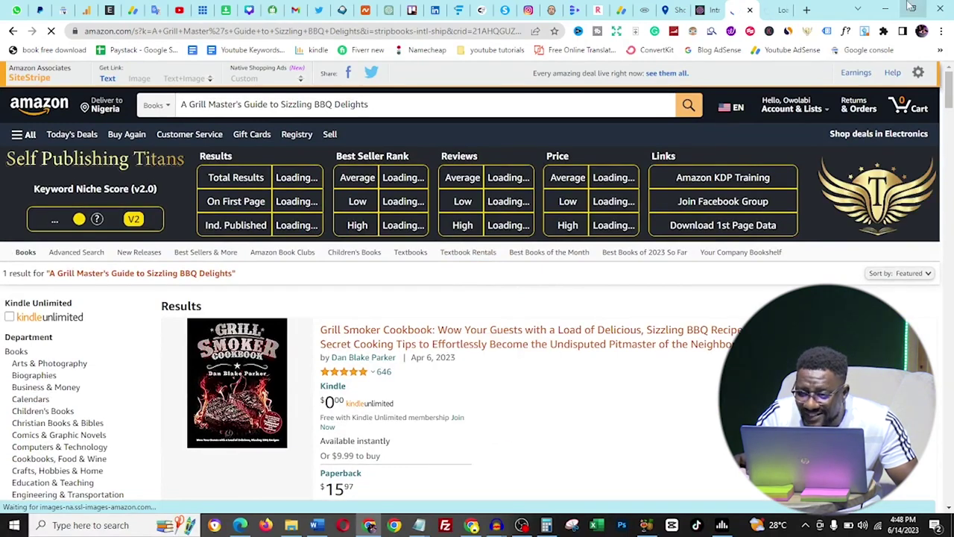
{"action": "left_click", "coordinate": [507, 343]}
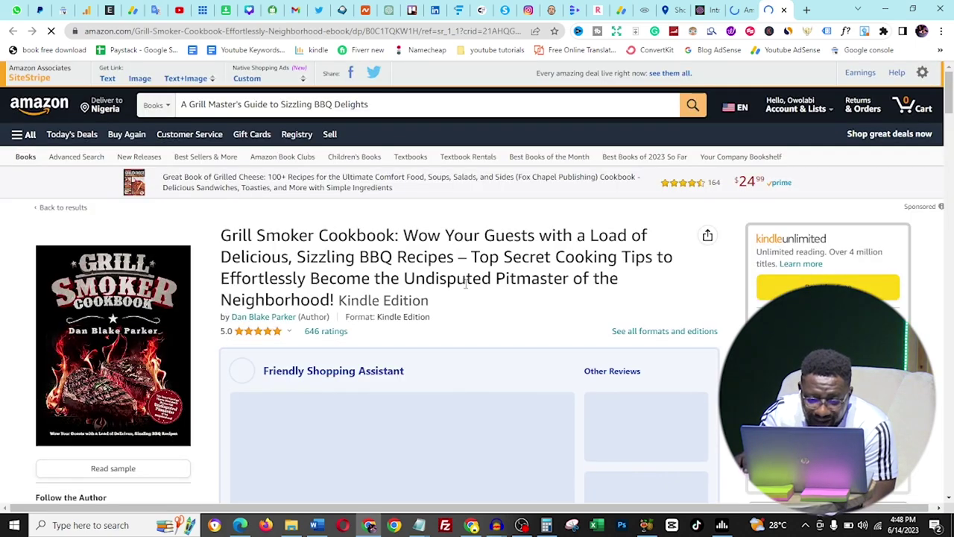
{"action": "scroll", "coordinate": [465, 283], "scroll_direction": "down", "scroll_amount": 5}
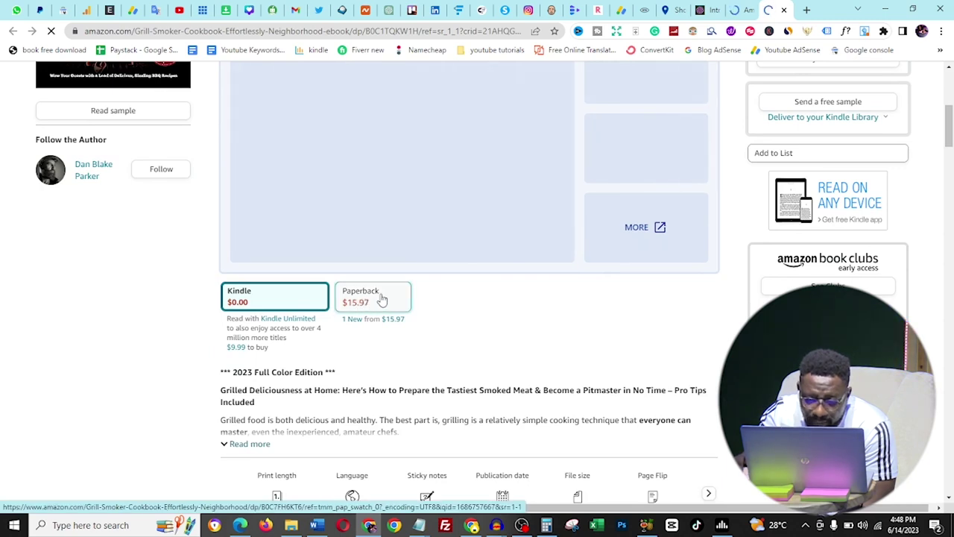
Switch to the paperback edition and open its Look Inside preview at the table of contents
{"action": "left_click", "coordinate": [383, 299]}
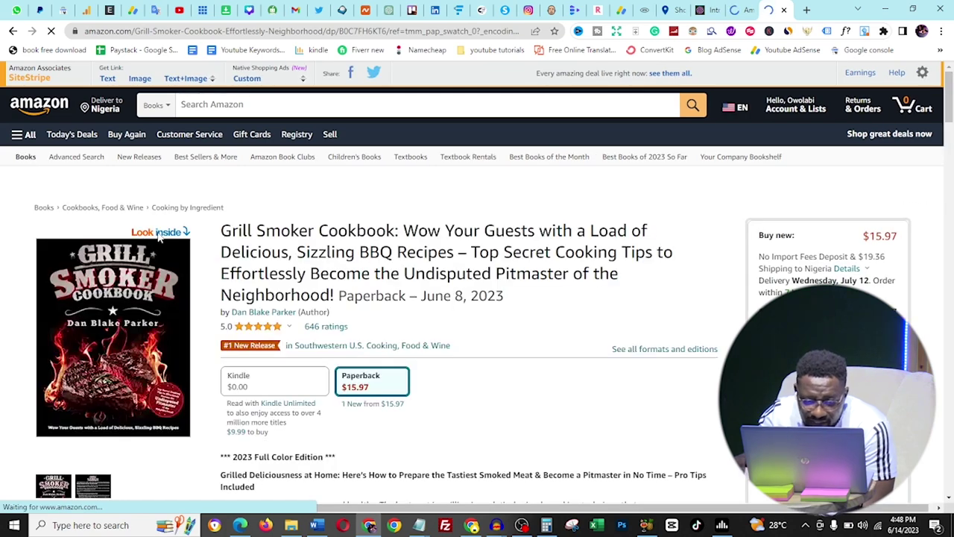
{"action": "left_click", "coordinate": [144, 306]}
{"action": "scroll", "coordinate": [447, 262], "scroll_direction": "down", "scroll_amount": 8}
{"action": "scroll", "coordinate": [445, 264], "scroll_direction": "down", "scroll_amount": 10}
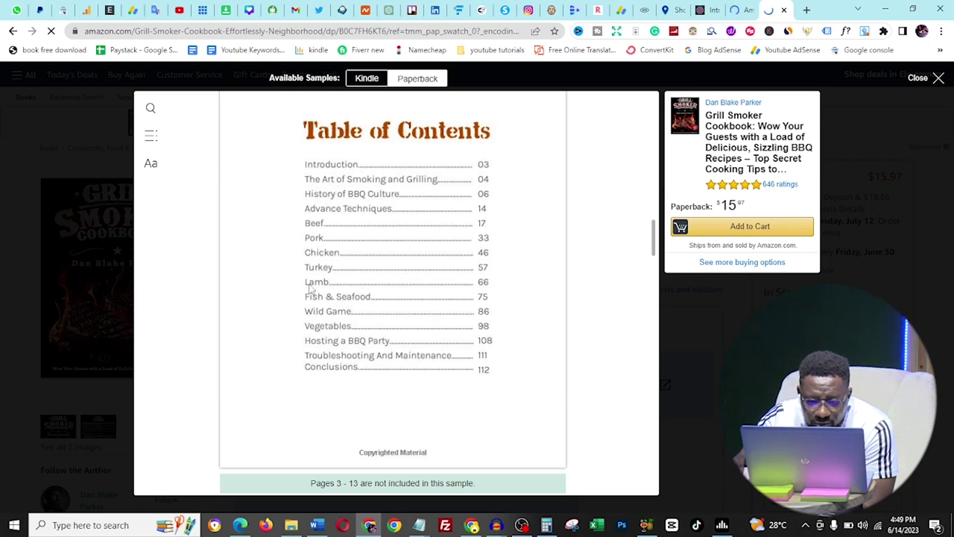
Compare the competitor's preview with the Word cookbook, flipping between the two windows
{"action": "left_click", "coordinate": [317, 525]}
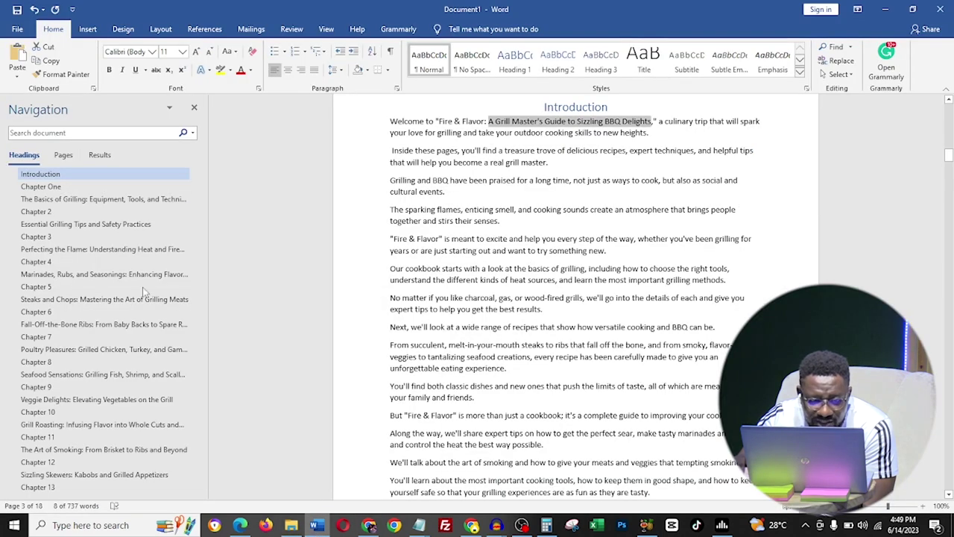
{"action": "left_click", "coordinate": [317, 525]}
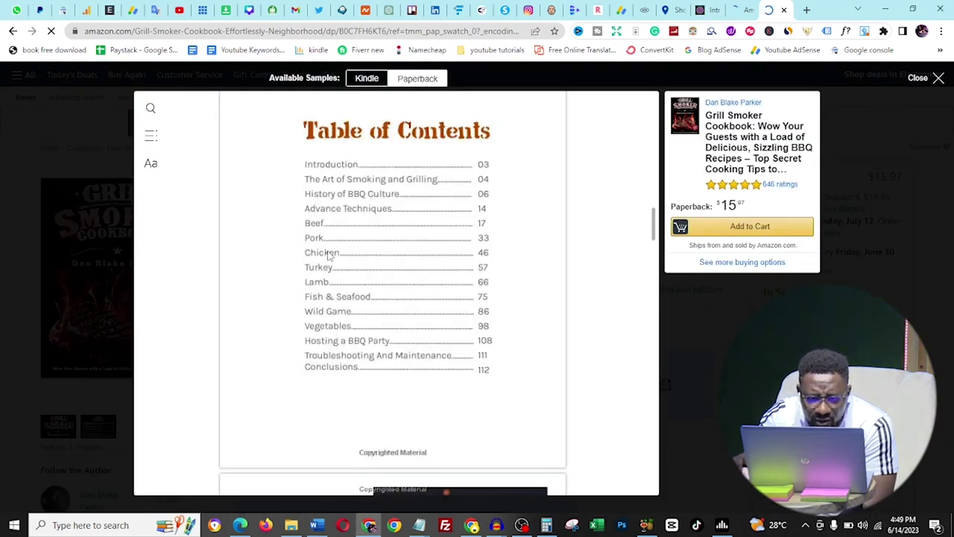
{"action": "scroll", "coordinate": [426, 354], "scroll_direction": "down", "scroll_amount": 5}
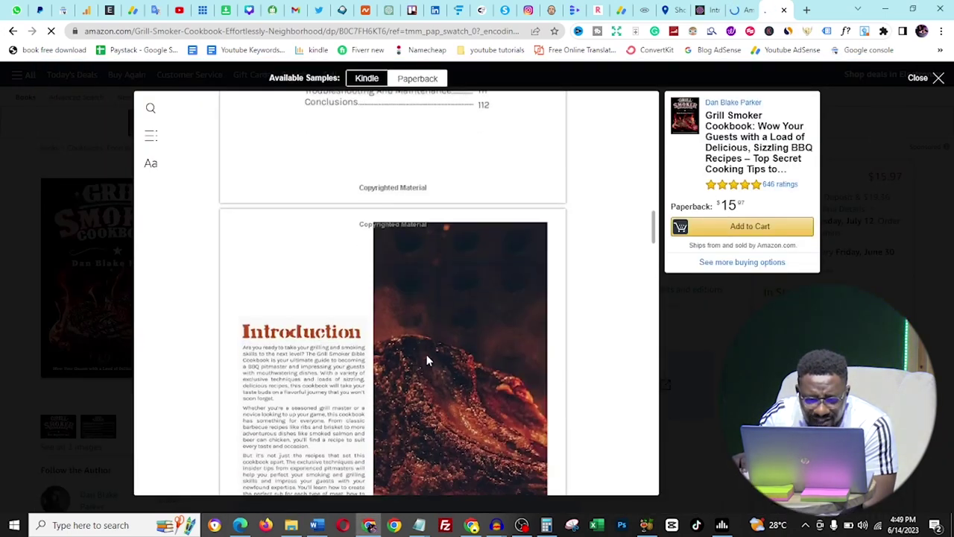
{"action": "scroll", "coordinate": [427, 354], "scroll_direction": "up", "scroll_amount": 3}
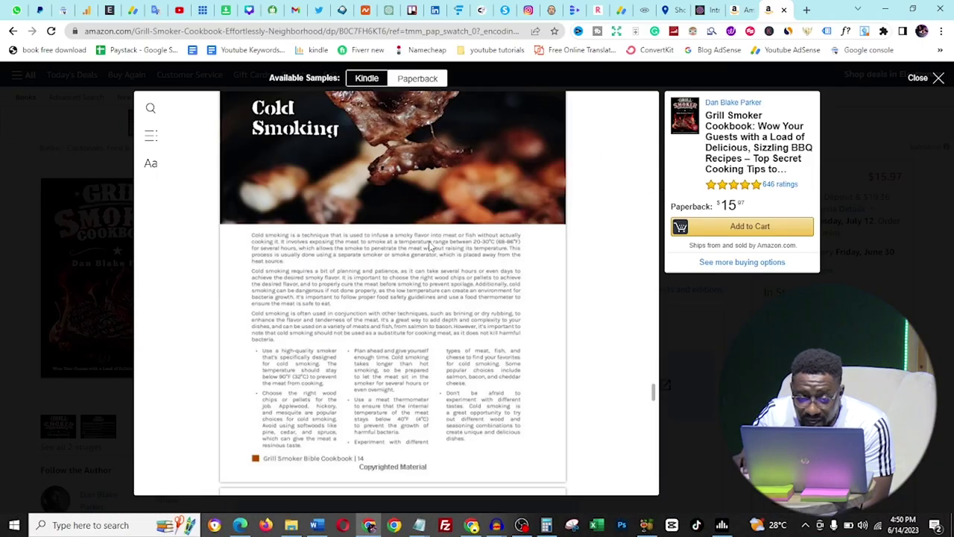
{"action": "scroll", "coordinate": [429, 248], "scroll_direction": "down", "scroll_amount": 3}
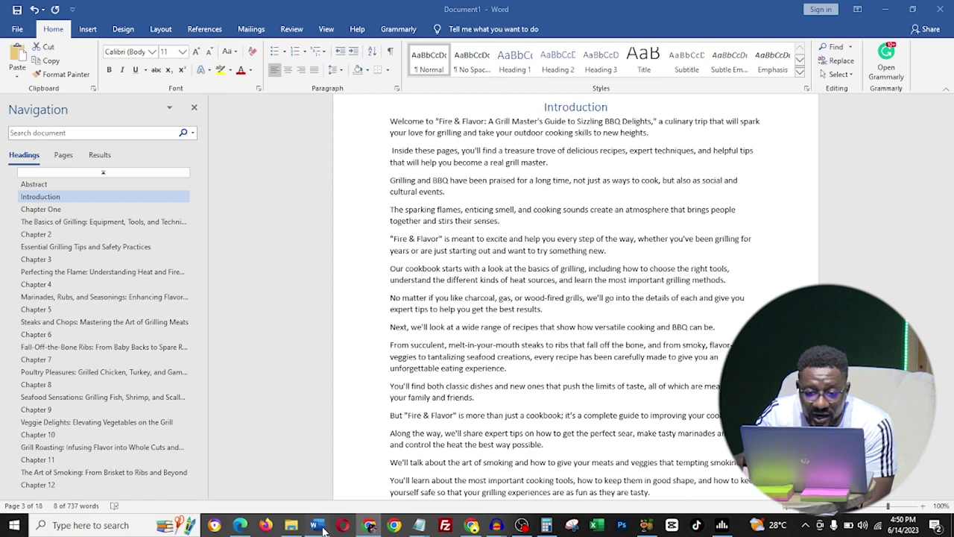
Select the Chapter One title 'The Basics of Grilling: Equipment, Tools, and Techniques' in Word
{"action": "left_click", "coordinate": [316, 525]}
{"action": "scroll", "coordinate": [531, 314], "scroll_direction": "up", "scroll_amount": 2}
{"action": "scroll", "coordinate": [532, 315], "scroll_direction": "down", "scroll_amount": 2}
{"action": "left_click", "coordinate": [51, 222]}
{"action": "triple_click", "coordinate": [524, 187]}
{"action": "key", "text": "ctrl+c"}
{"action": "scroll", "coordinate": [513, 163], "scroll_direction": "up", "scroll_amount": 1}
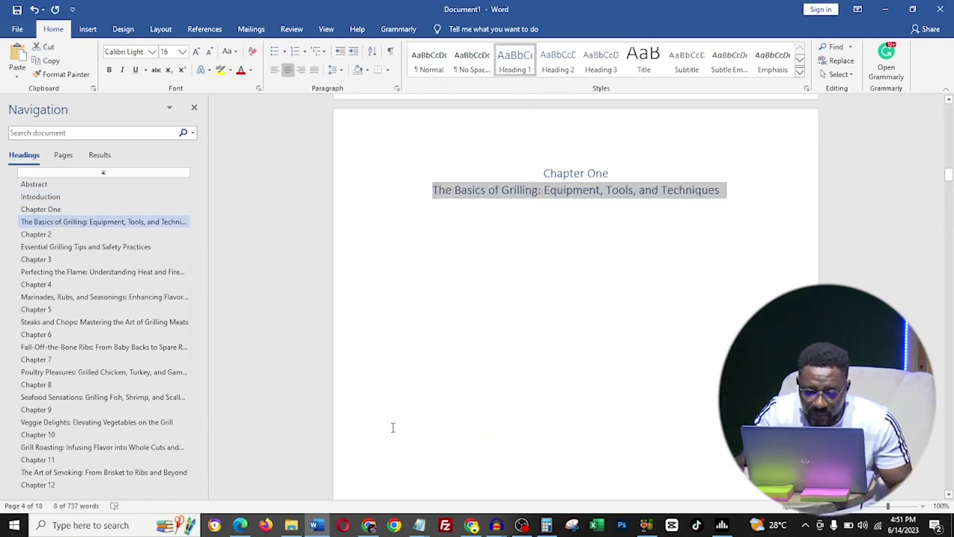
{"action": "left_click", "coordinate": [369, 525]}
Ask ChatGPT for a 1600-word chapter on The Basics of Grilling: Equipment, Tools, and Techniques
{"action": "left_click", "coordinate": [389, 9]}
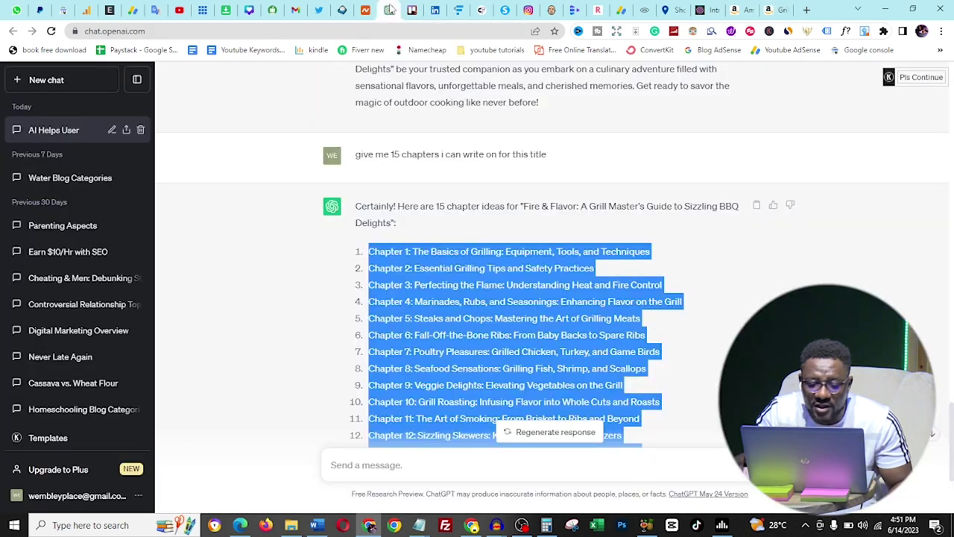
{"action": "left_click", "coordinate": [401, 465]}
{"action": "type", "text": "w"}
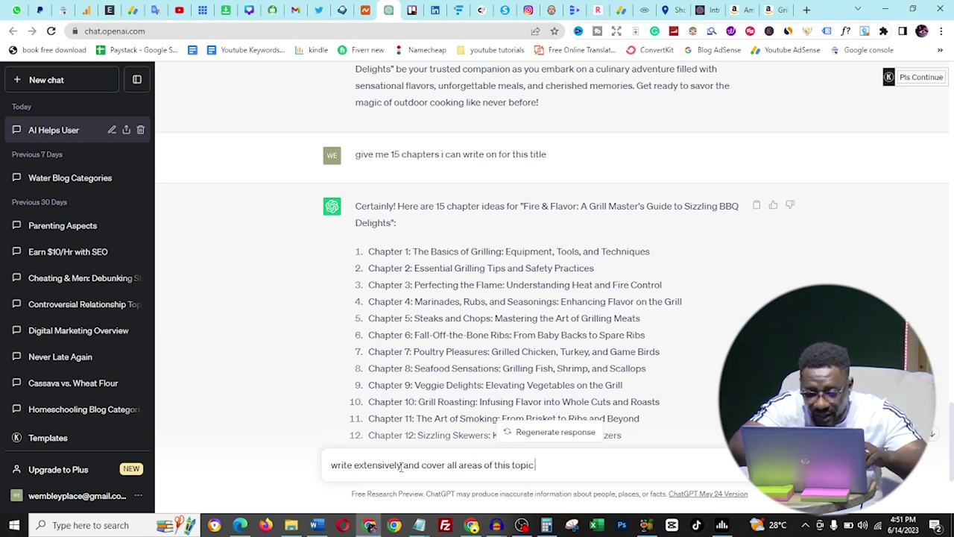
{"action": "key", "text": "ctrl+v"}
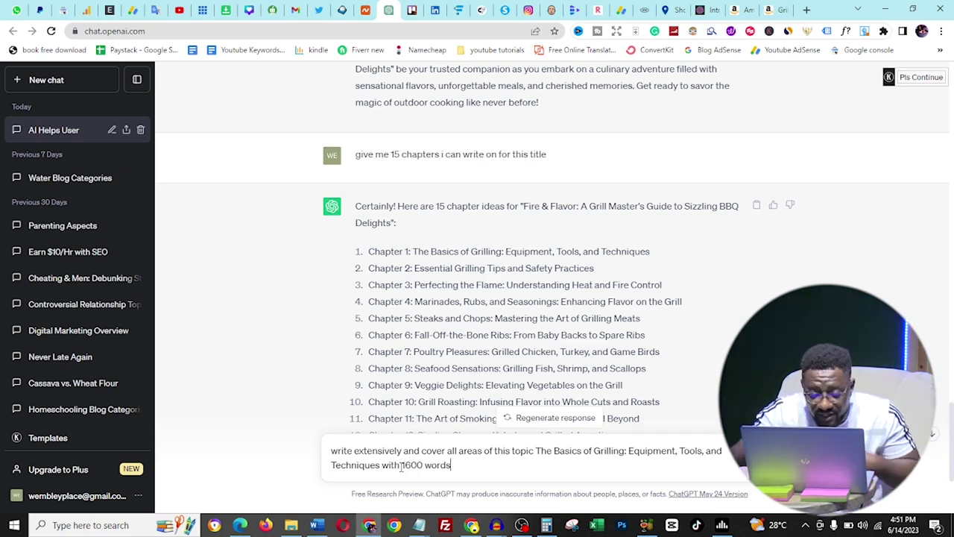
{"action": "key", "text": "Return"}
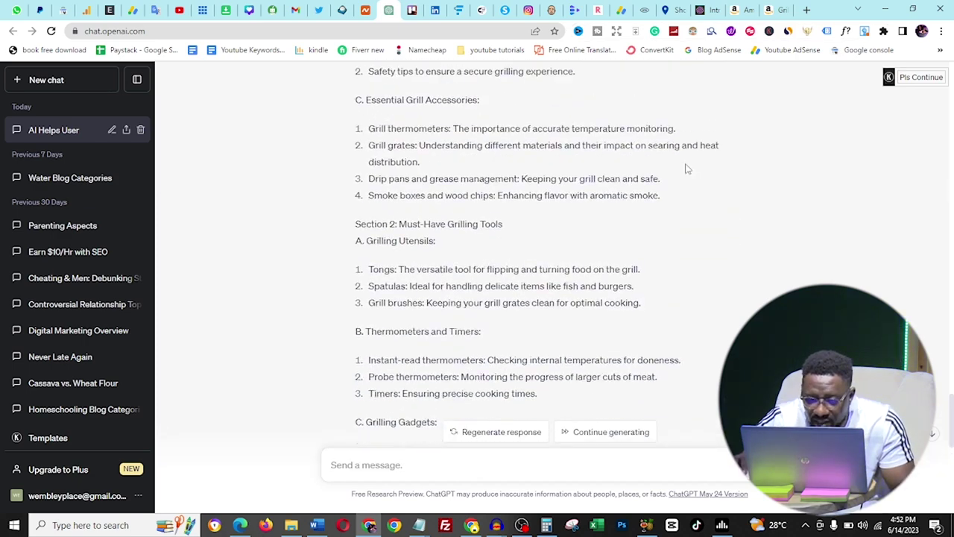
Select and copy ChatGPT's generated Chapter 1 text
{"action": "scroll", "coordinate": [663, 161], "scroll_direction": "up", "scroll_amount": 10}
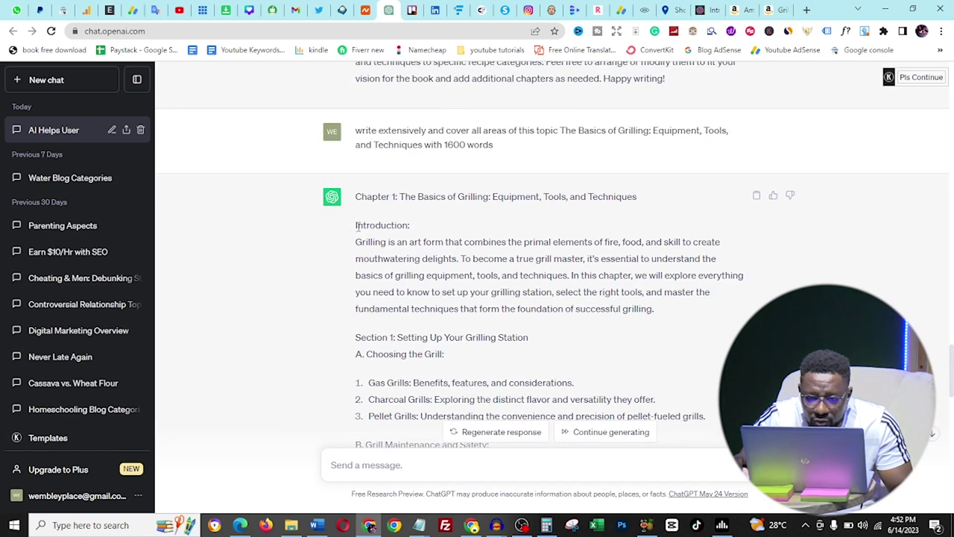
{"action": "left_click_drag", "start_coordinate": [354, 230], "coordinate": [626, 372]}
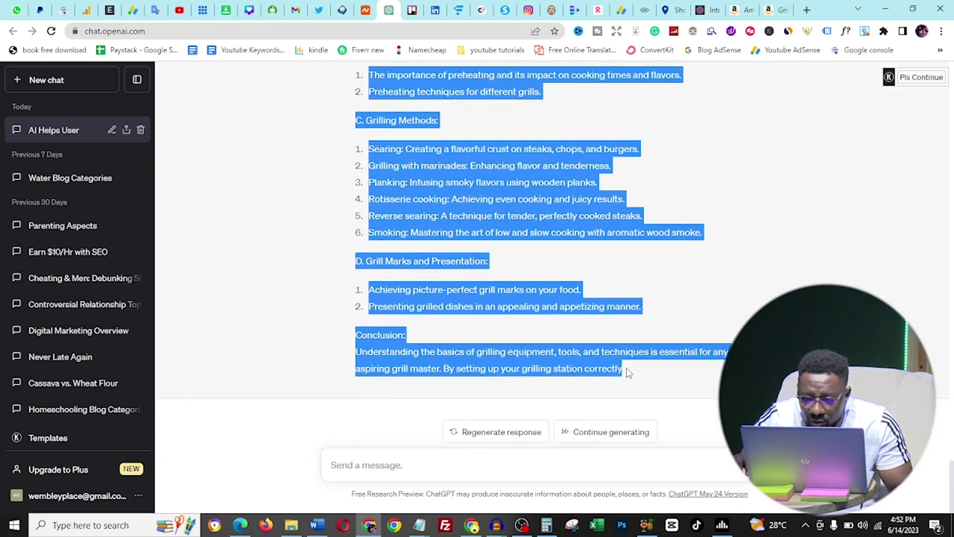
{"action": "right_click", "coordinate": [566, 301]}
{"action": "left_click", "coordinate": [579, 307]}
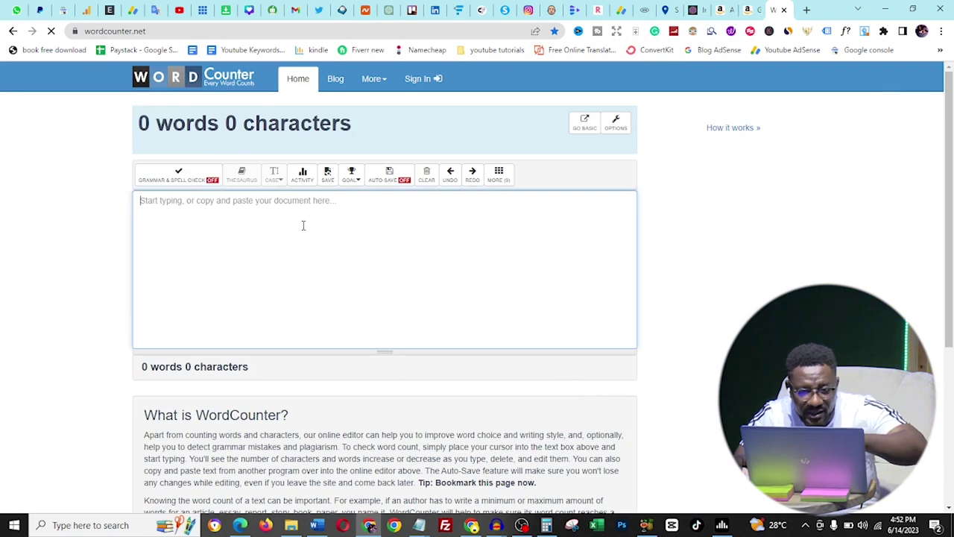
Paste the grilling chapter into WordCounter, which reads 437 words and 3,000 characters
{"action": "type", "text": "v"}
{"action": "key", "text": "BackSpace"}
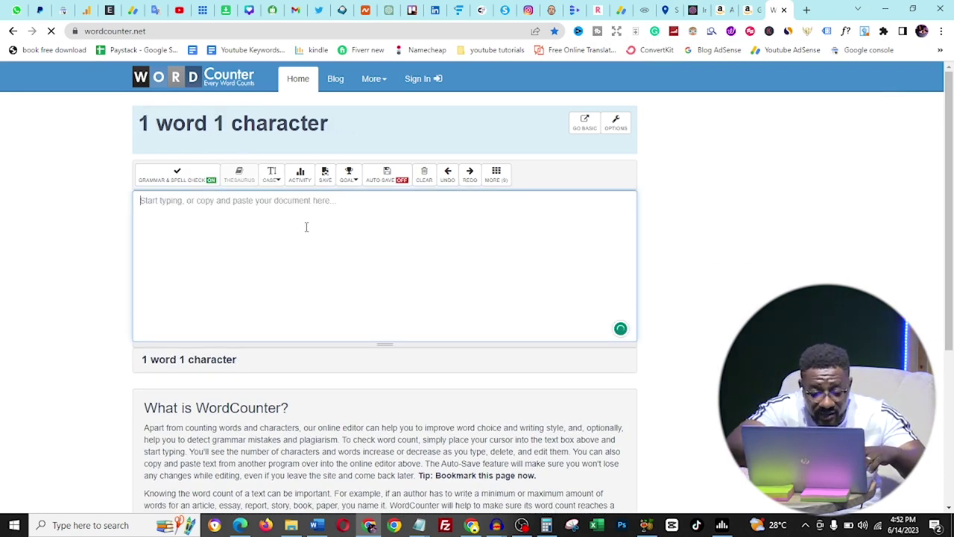
{"action": "key", "text": "ctrl+v"}
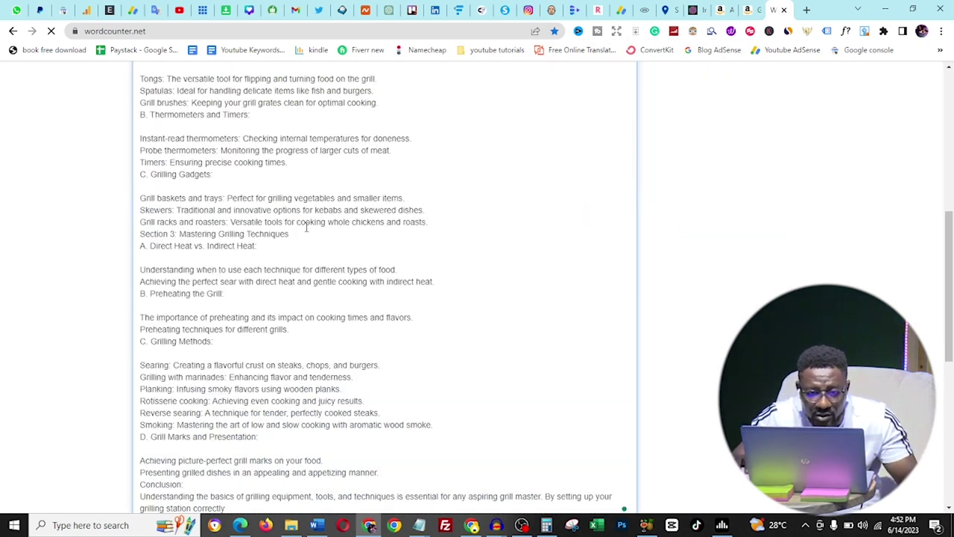
{"action": "scroll", "coordinate": [305, 227], "scroll_direction": "up", "scroll_amount": 10}
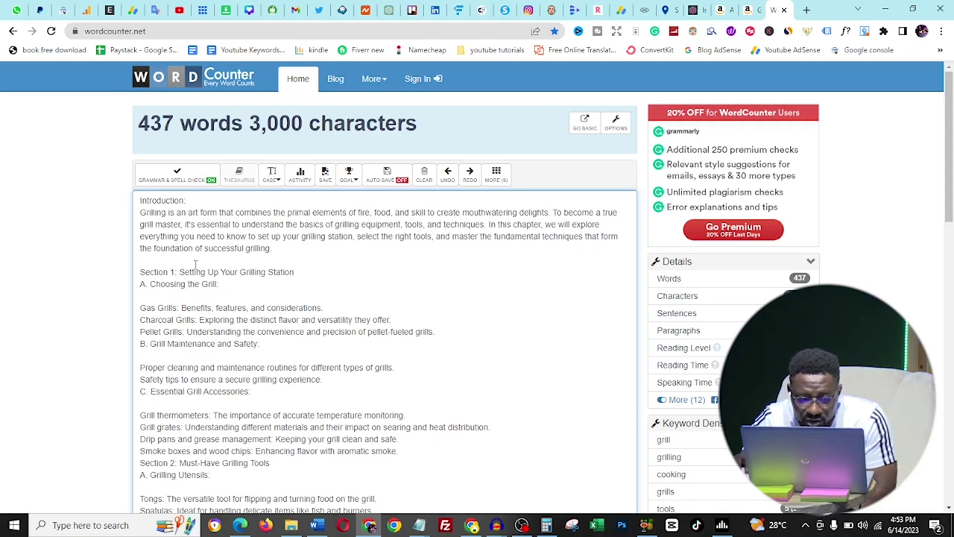
Select the opening through Section 2 to confirm it counts 123 words
{"action": "scroll", "coordinate": [191, 270], "scroll_direction": "down", "scroll_amount": 1}
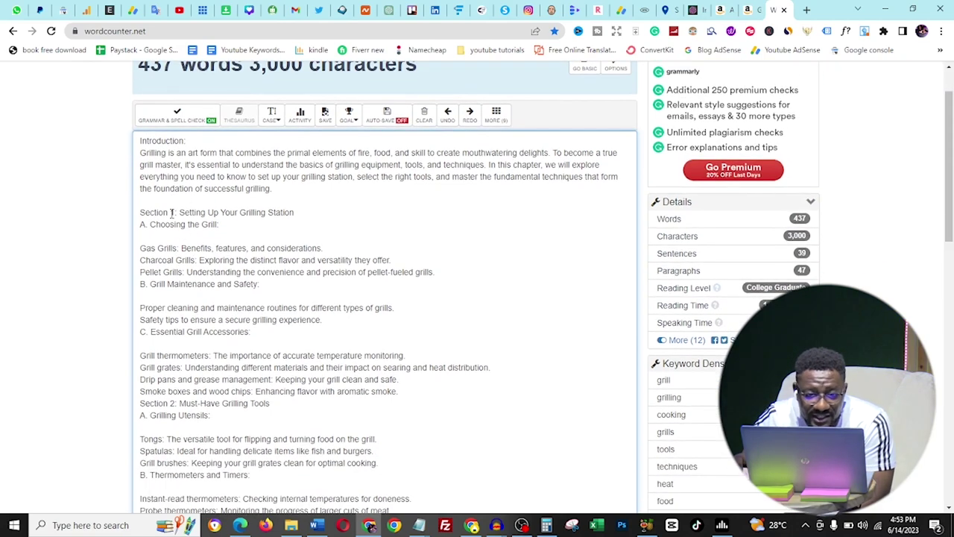
{"action": "left_click_drag", "start_coordinate": [141, 214], "coordinate": [331, 440]}
{"action": "left_click", "coordinate": [334, 422]}
{"action": "scroll", "coordinate": [336, 373], "scroll_direction": "up", "scroll_amount": 1}
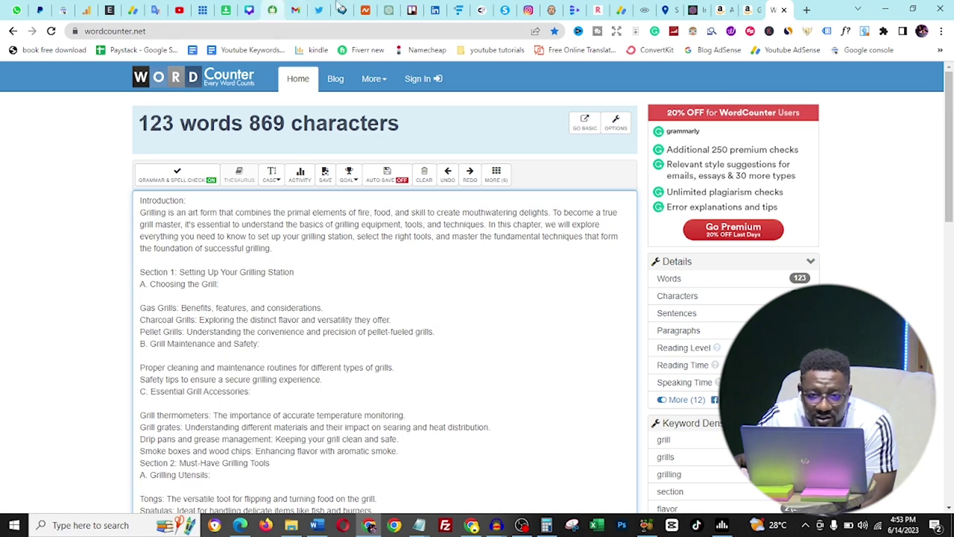
Copy the 'Choosing the Grill:' subheading from ChatGPT's chapter
{"action": "left_click", "coordinate": [389, 9]}
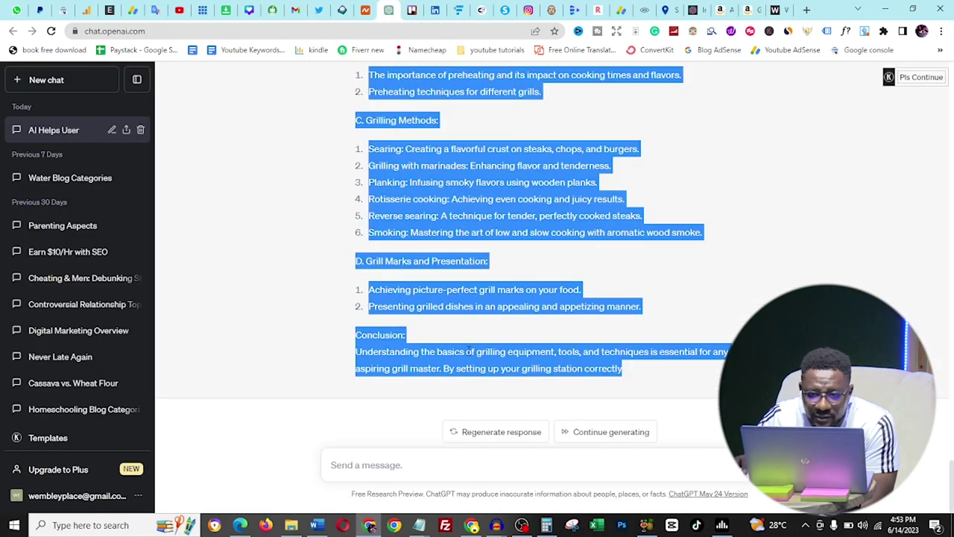
{"action": "scroll", "coordinate": [468, 351], "scroll_direction": "up", "scroll_amount": 15}
{"action": "left_click", "coordinate": [443, 362]}
{"action": "scroll", "coordinate": [455, 260], "scroll_direction": "down", "scroll_amount": 2}
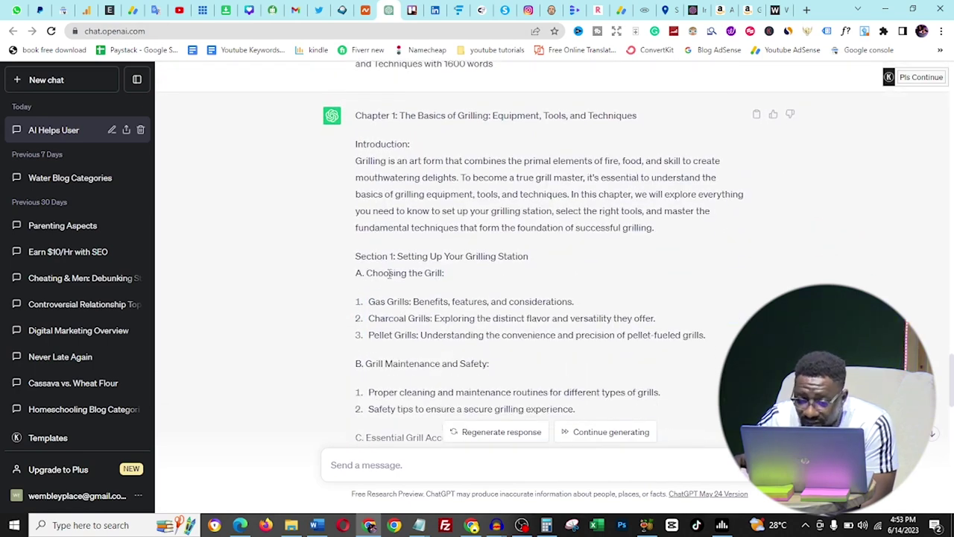
{"action": "scroll", "coordinate": [459, 289], "scroll_direction": "down", "scroll_amount": 2}
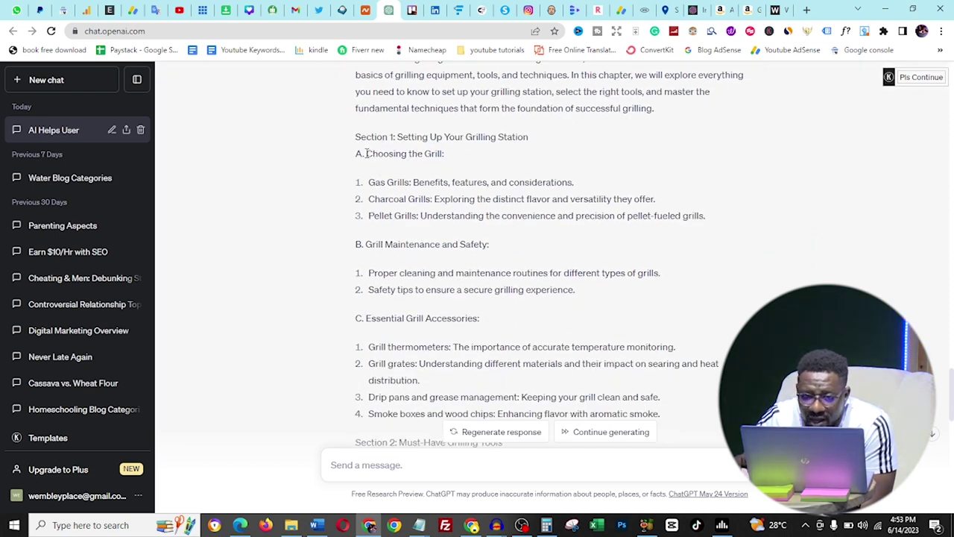
{"action": "left_click_drag", "start_coordinate": [405, 154], "coordinate": [445, 153]}
{"action": "right_click", "coordinate": [436, 154]}
{"action": "left_click", "coordinate": [451, 162]}
Send ChatGPT 'write me 200 words about how to' plus the Choosing the Grill subheading
{"action": "left_click", "coordinate": [390, 464]}
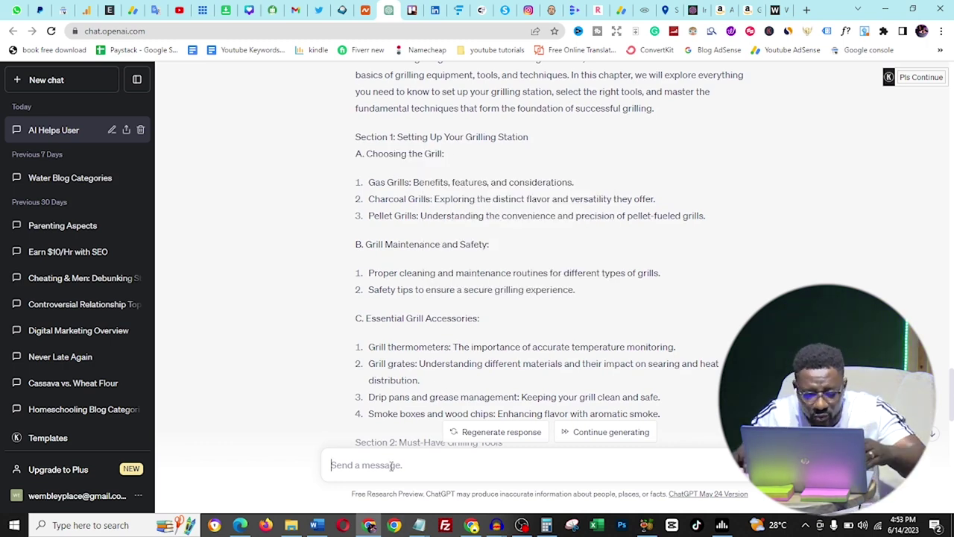
{"action": "type", "text": "write me 200 words about how to"}
{"action": "key", "text": "ctrl+v"}
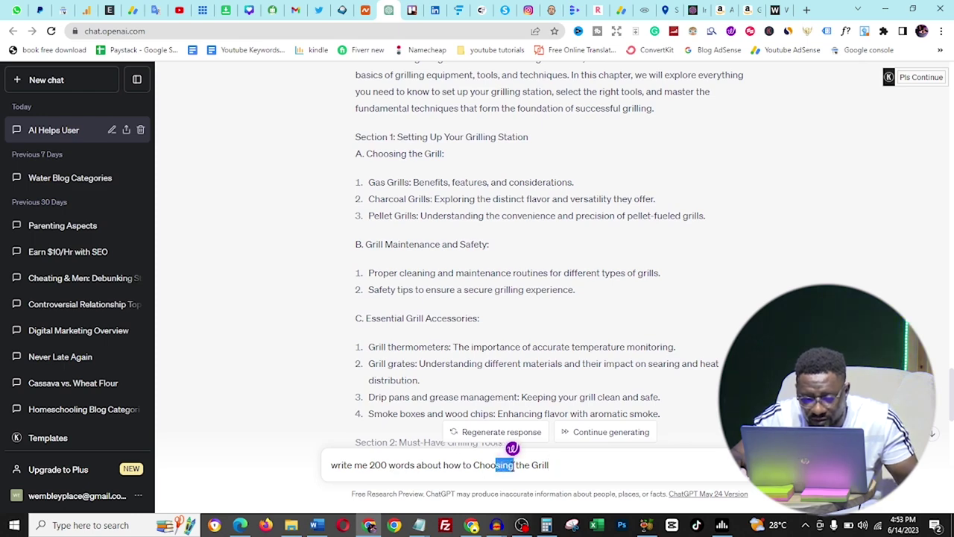
{"action": "type", "text": "s"}
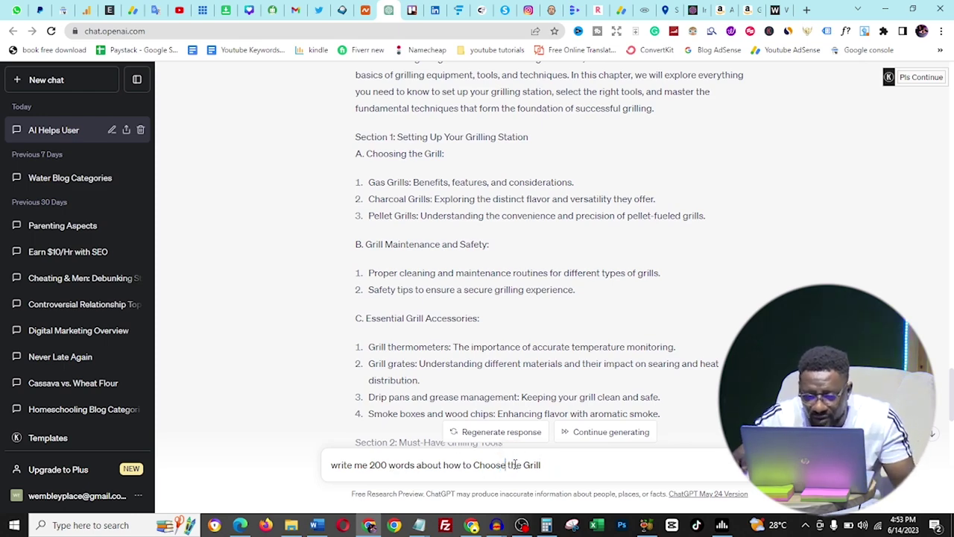
{"action": "key", "text": "Return"}
Return to WordCounter and select the entire 437-word chapter text
{"action": "key", "text": "ctrl+9"}
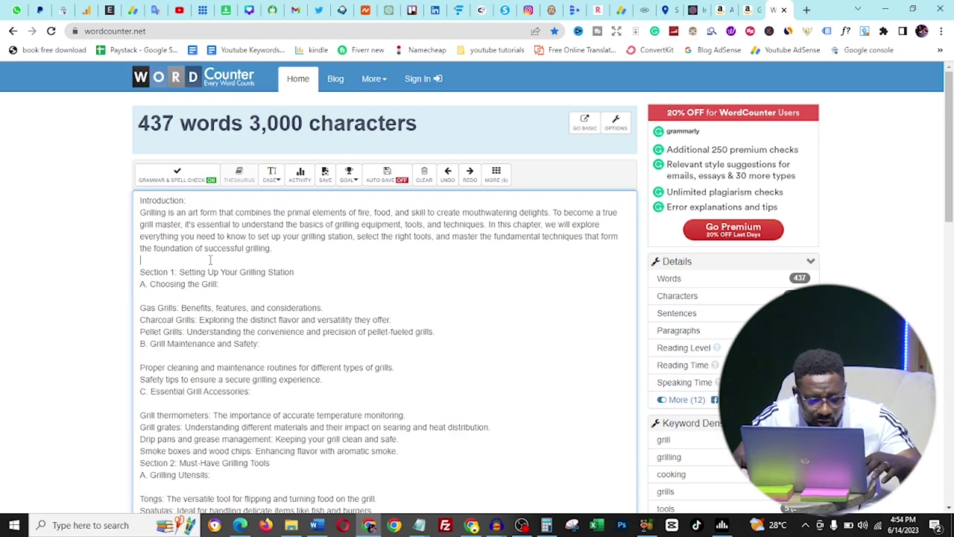
{"action": "key", "text": "ctrl+a"}
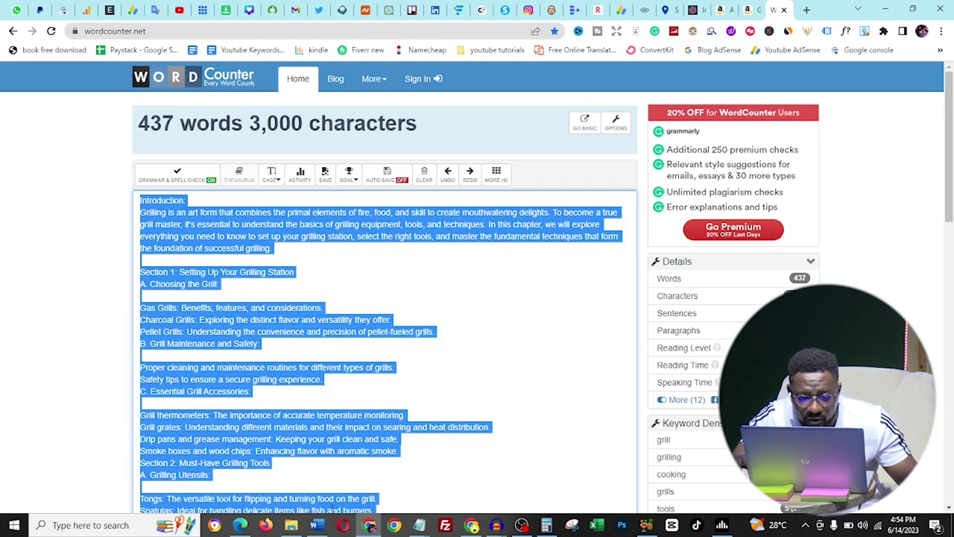
{"action": "left_click", "coordinate": [316, 525]}
Place the chapter under the Chapter One heading and split the opening paragraph at 'In this chapter'
{"action": "left_click", "coordinate": [514, 236]}
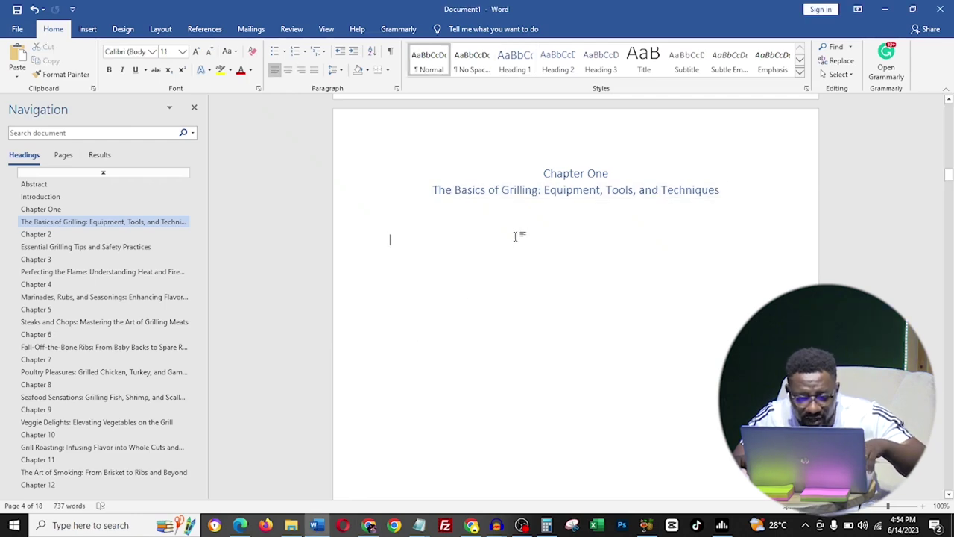
{"action": "scroll", "coordinate": [488, 215], "scroll_direction": "down", "scroll_amount": 15}
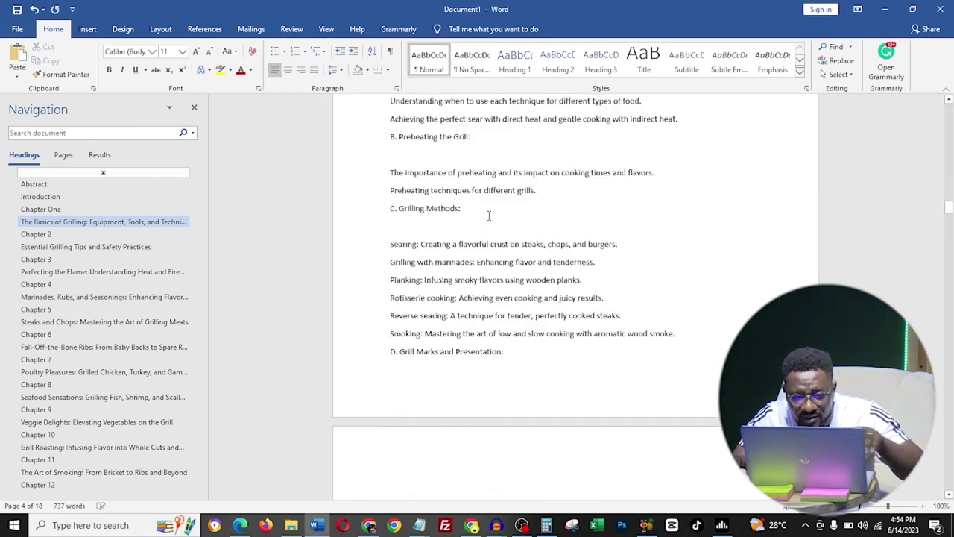
{"action": "scroll", "coordinate": [508, 320], "scroll_direction": "up", "scroll_amount": 4}
{"action": "scroll", "coordinate": [507, 320], "scroll_direction": "up", "scroll_amount": 12}
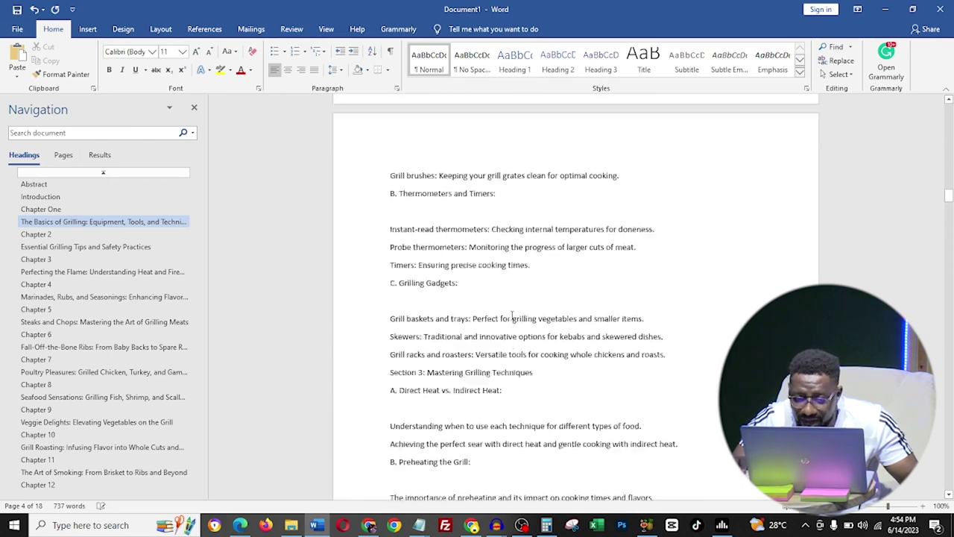
{"action": "scroll", "coordinate": [501, 323], "scroll_direction": "up", "scroll_amount": 2}
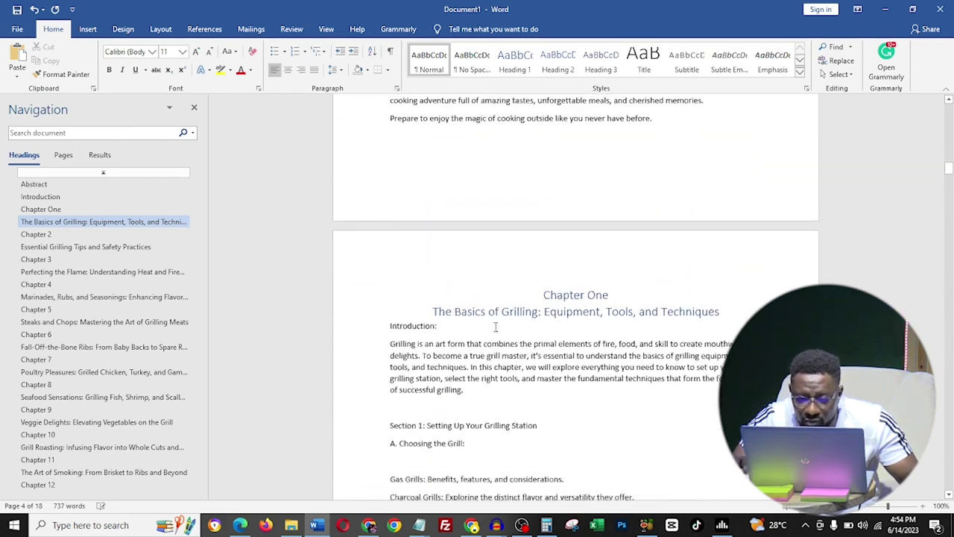
{"action": "scroll", "coordinate": [494, 330], "scroll_direction": "down", "scroll_amount": 3}
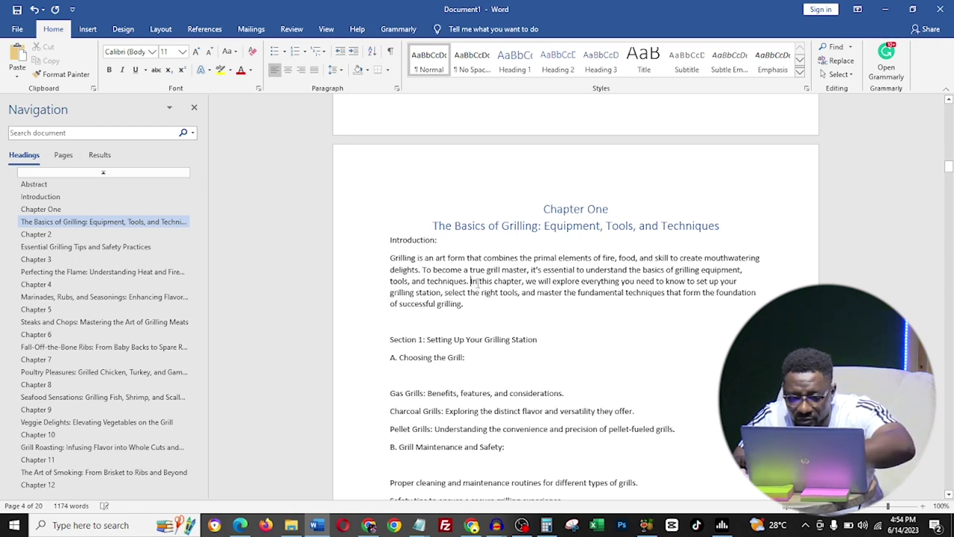
{"action": "key", "text": "Return"}
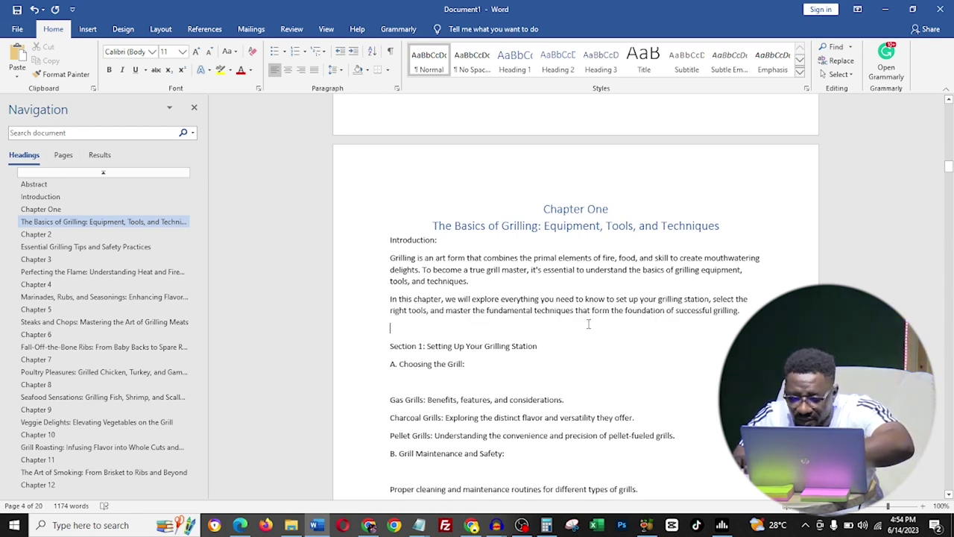
{"action": "key", "text": "BackSpace"}
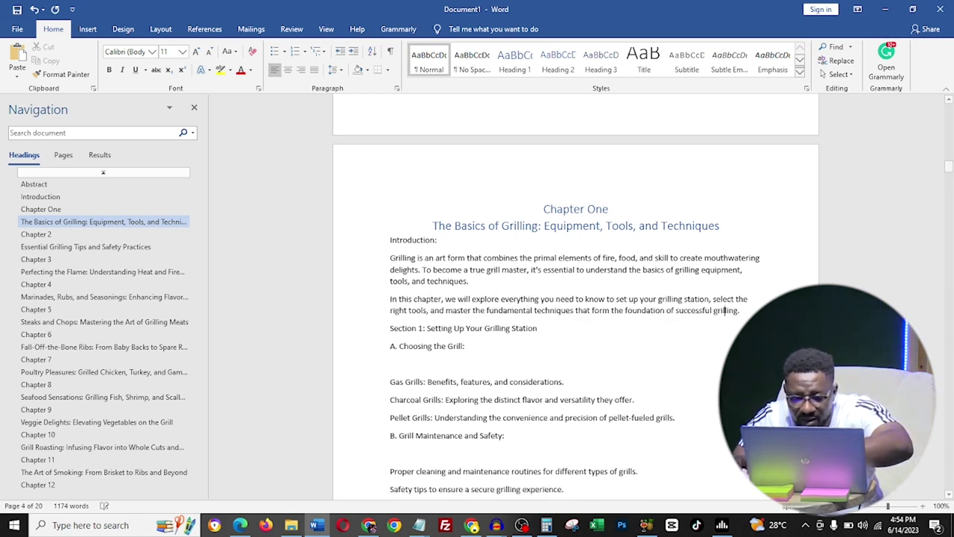
Delete the 'Introduction:' label line from the chapter
{"action": "left_click", "coordinate": [361, 241]}
{"action": "key", "text": "BackSpace"}
{"action": "left_click", "coordinate": [349, 313]}
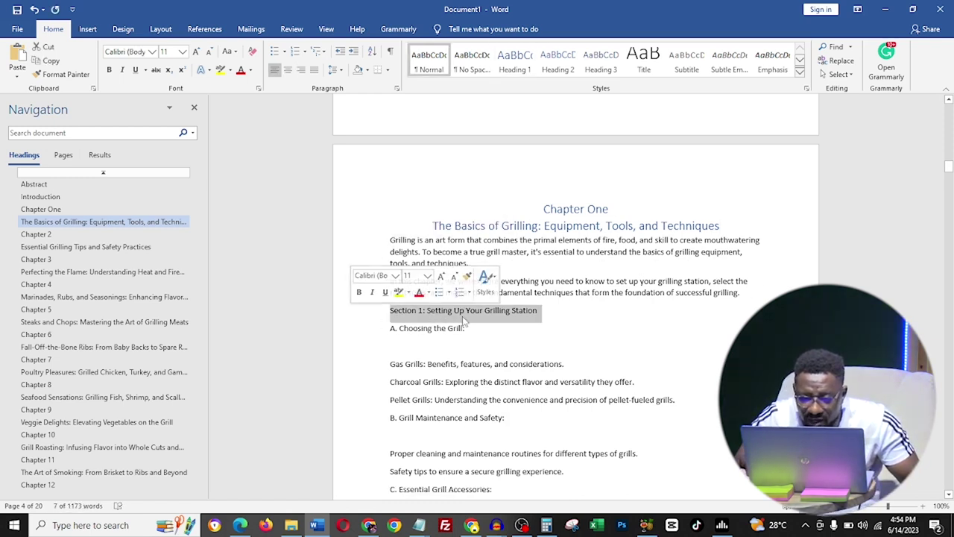
Style 'Section 1: Setting Up Your Grilling Station' as Heading 2 and 'A. Choosing the Grill:' as Heading 3
{"action": "left_click", "coordinate": [553, 64]}
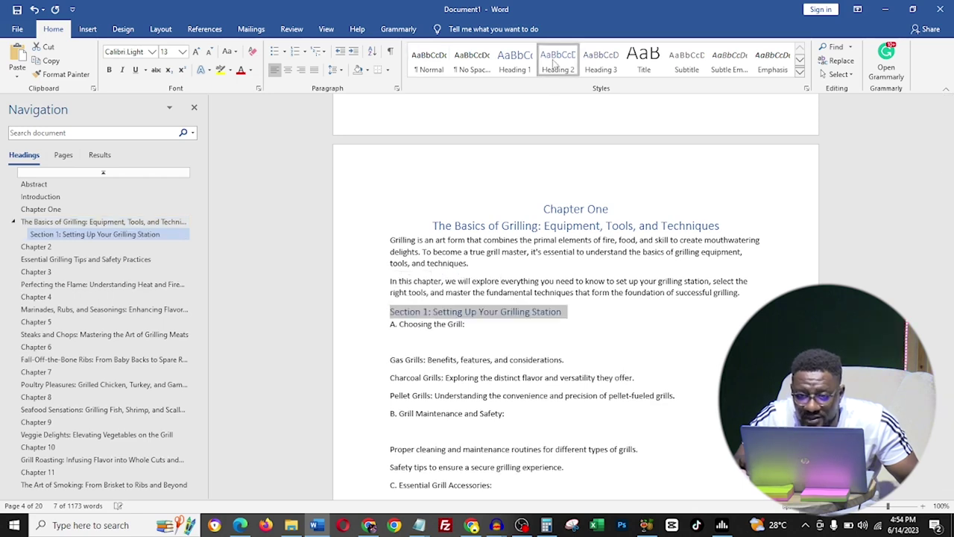
{"action": "left_click", "coordinate": [356, 327]}
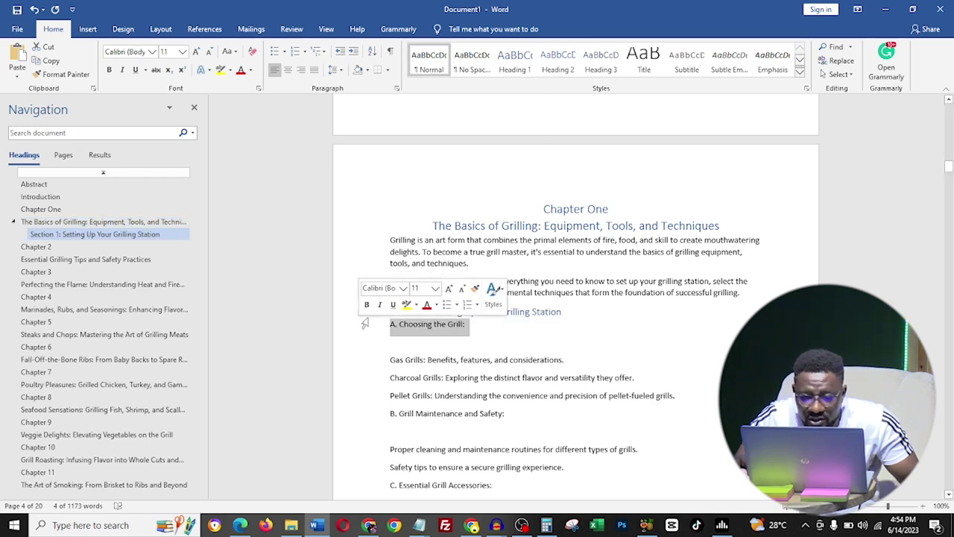
{"action": "left_click", "coordinate": [600, 63]}
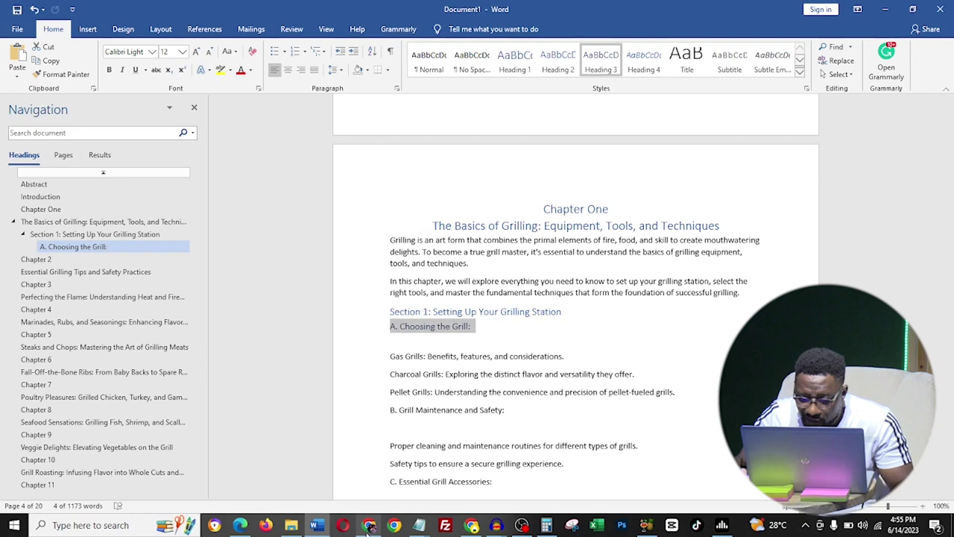
Select ChatGPT's entire answer on choosing the right grill, ready to copy
{"action": "left_click", "coordinate": [369, 526]}
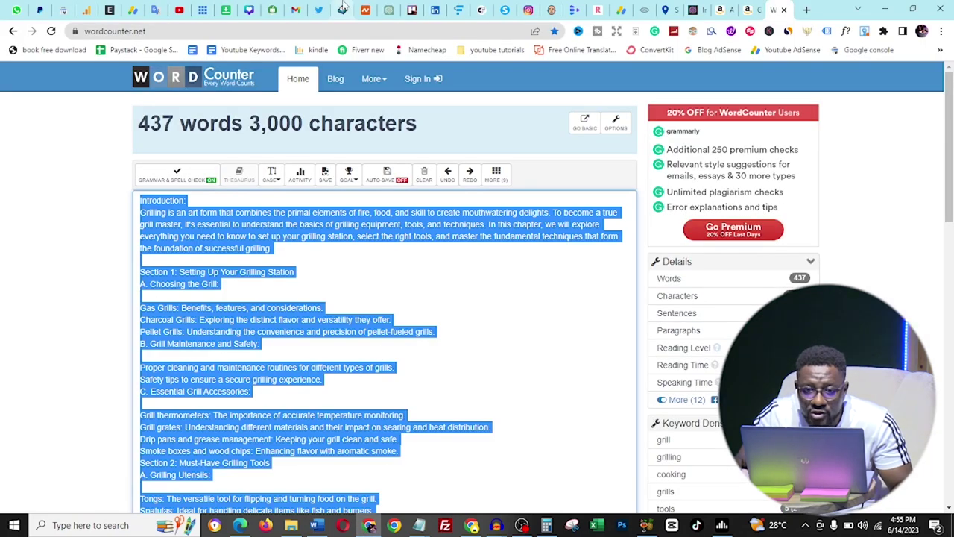
{"action": "left_click", "coordinate": [394, 8]}
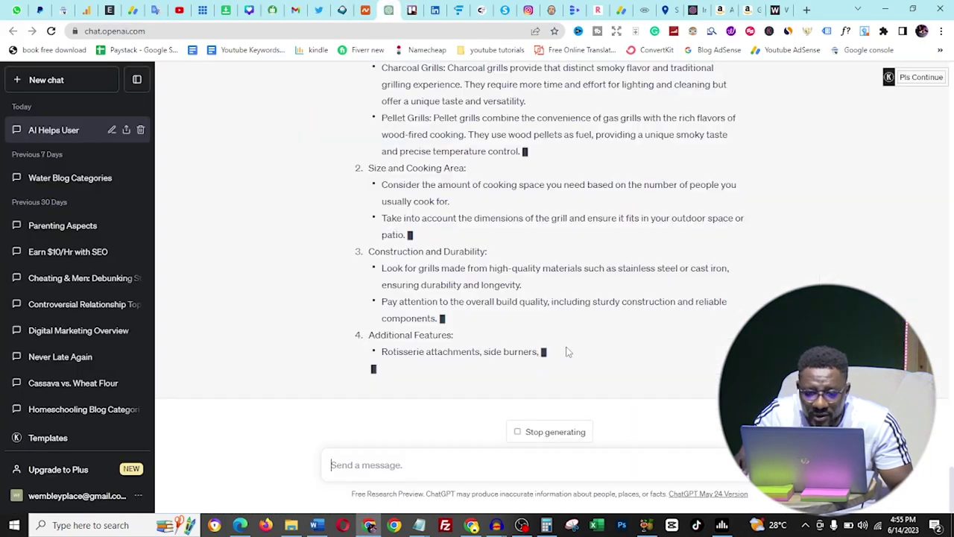
{"action": "scroll", "coordinate": [570, 350], "scroll_direction": "up", "scroll_amount": 1}
{"action": "scroll", "coordinate": [427, 234], "scroll_direction": "up", "scroll_amount": 2}
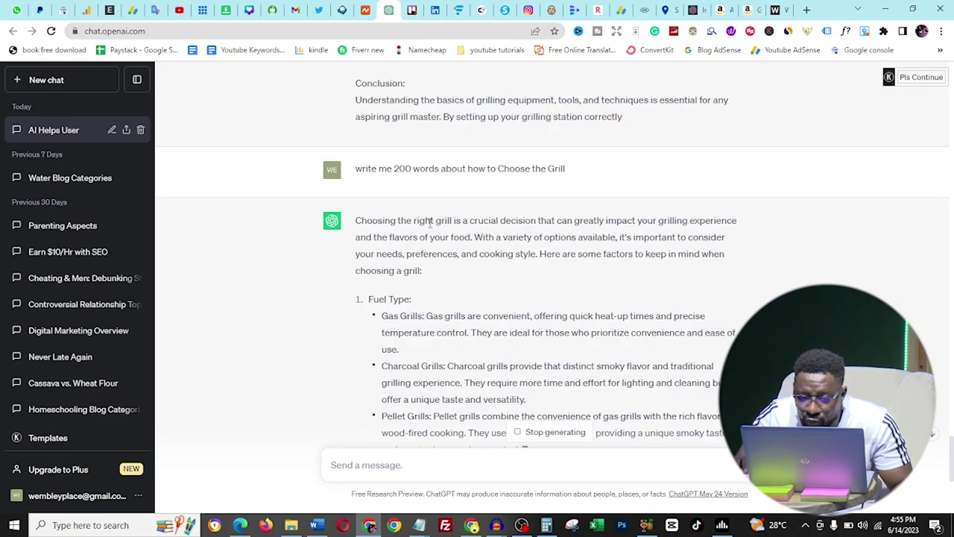
{"action": "scroll", "coordinate": [541, 280], "scroll_direction": "down", "scroll_amount": 6}
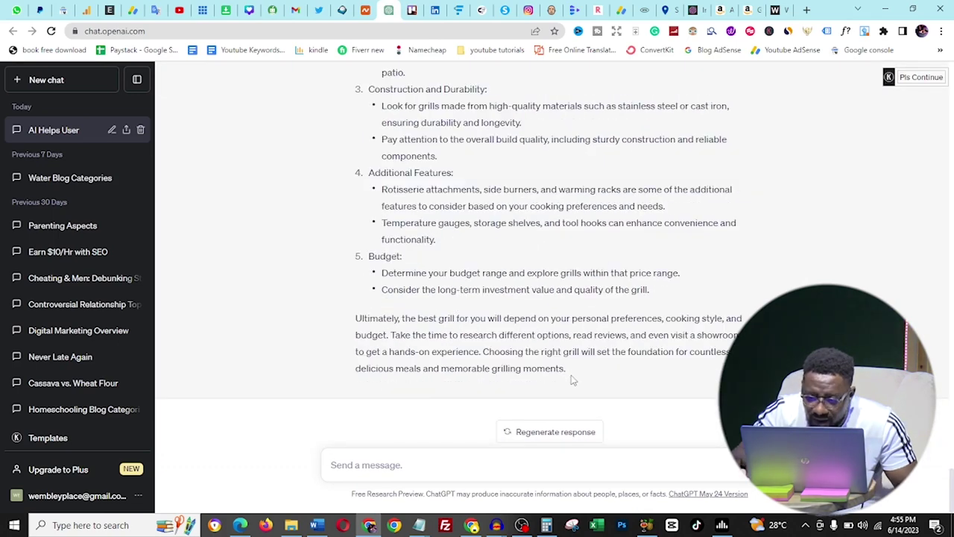
{"action": "left_click_drag", "start_coordinate": [564, 368], "coordinate": [361, 246]}
{"action": "scroll", "coordinate": [505, 318], "scroll_direction": "up", "scroll_amount": 4}
{"action": "scroll", "coordinate": [533, 312], "scroll_direction": "up", "scroll_amount": 2}
{"action": "right_click", "coordinate": [374, 237]}
Send the 322-word grill-buying answer to QuillBot and review its 399-word Simple-mode paraphrase
{"action": "left_click", "coordinate": [402, 335]}
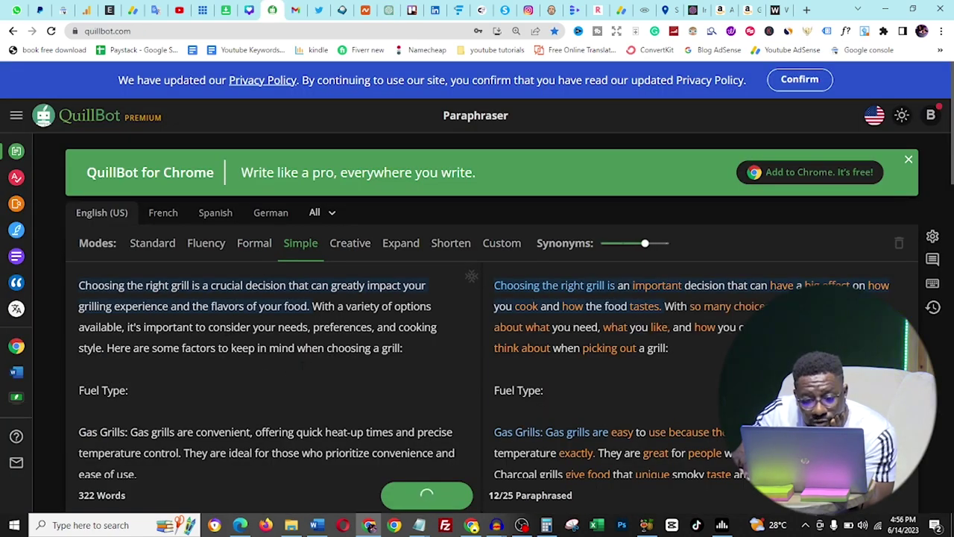
{"action": "scroll", "coordinate": [389, 415], "scroll_direction": "down", "scroll_amount": 3}
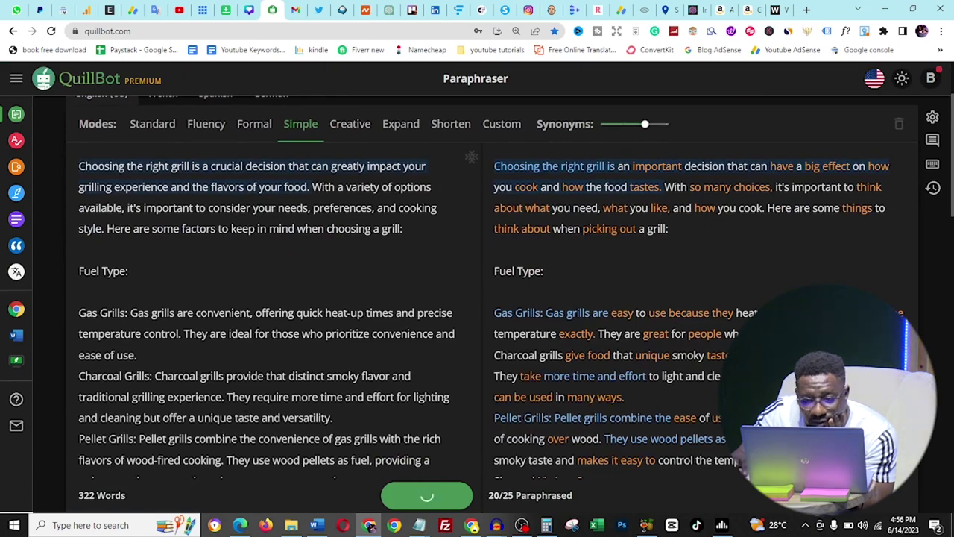
{"action": "scroll", "coordinate": [477, 313], "scroll_direction": "down", "scroll_amount": 6}
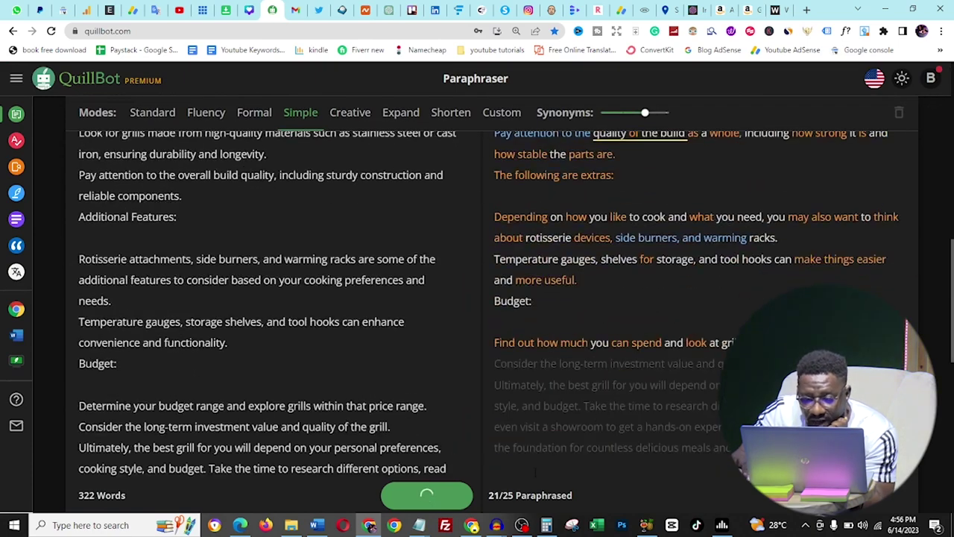
{"action": "scroll", "coordinate": [477, 298], "scroll_direction": "down", "scroll_amount": 3}
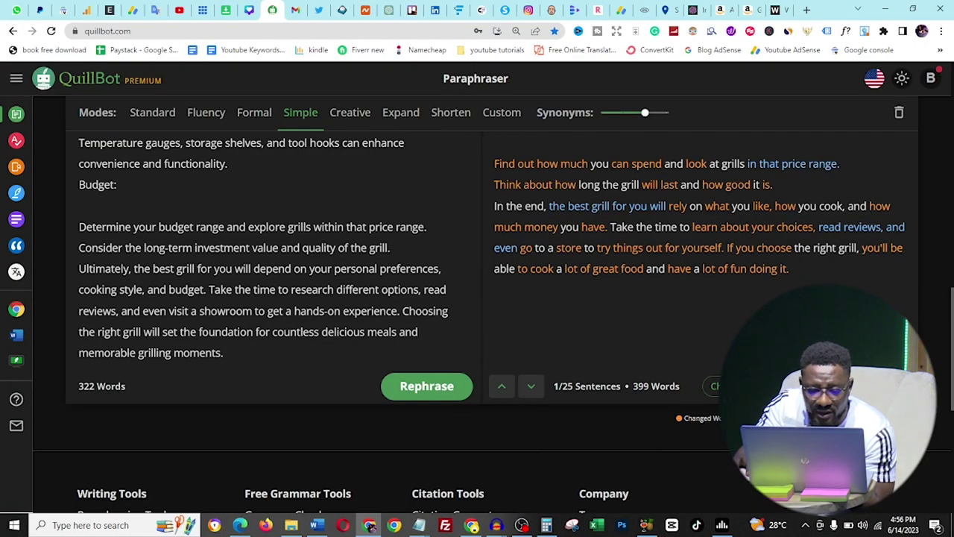
In Word, paste the simplified text under A. Choosing the Grill and bold the Budget: subheading
{"action": "left_click", "coordinate": [316, 524]}
{"action": "left_click", "coordinate": [473, 255]}
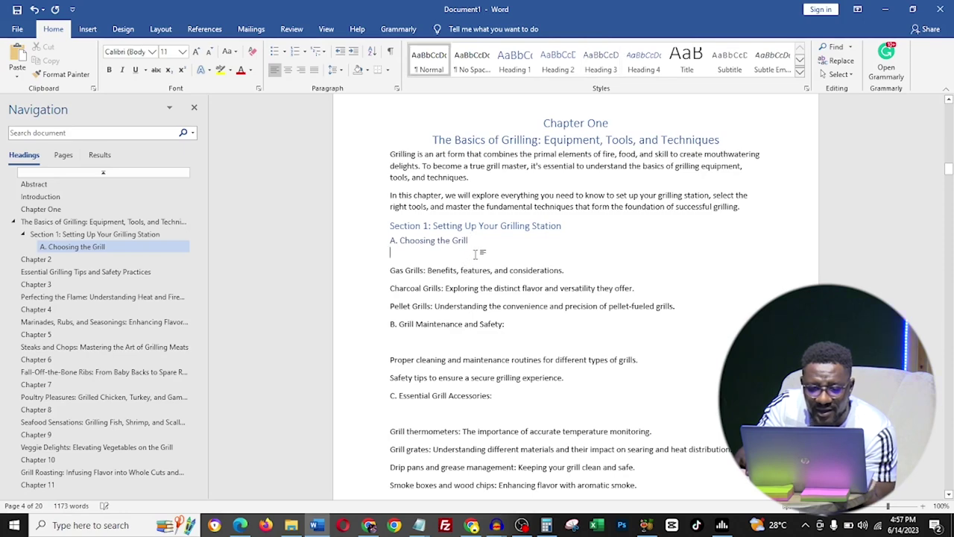
{"action": "key", "text": "ctrl+v"}
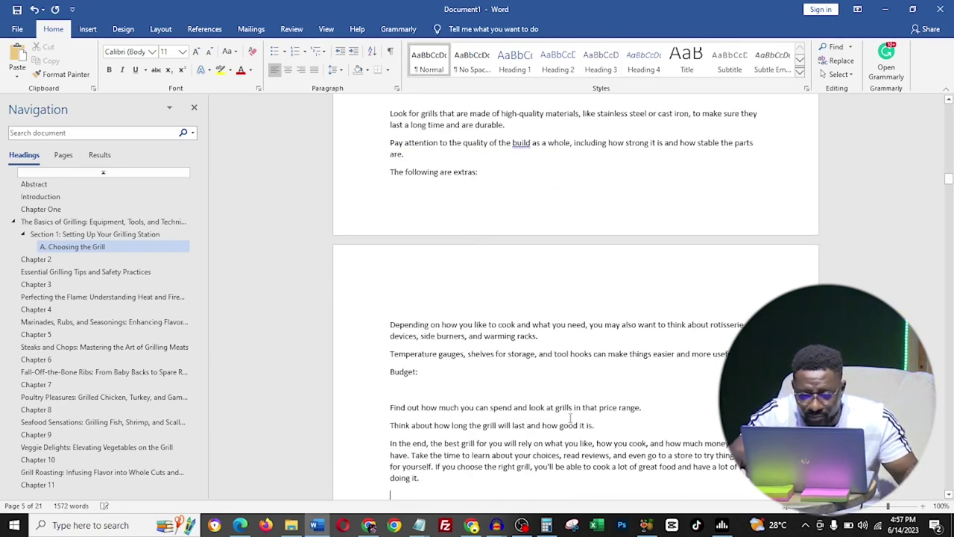
{"action": "key", "text": "BackSpace"}
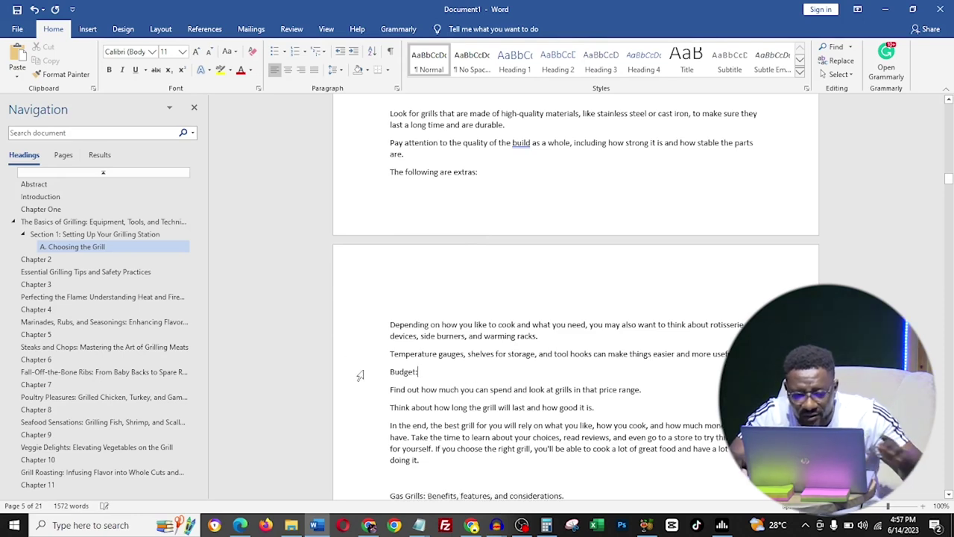
{"action": "left_click", "coordinate": [361, 371]}
{"action": "left_click", "coordinate": [373, 350]}
Remove the blank line under Construction and Lasting Power: and bold that subheading
{"action": "scroll", "coordinate": [372, 231], "scroll_direction": "up", "scroll_amount": 1}
{"action": "scroll", "coordinate": [368, 233], "scroll_direction": "up", "scroll_amount": 2}
{"action": "left_click", "coordinate": [389, 232]}
{"action": "key", "text": "BackSpace"}
{"action": "left_click", "coordinate": [373, 224]}
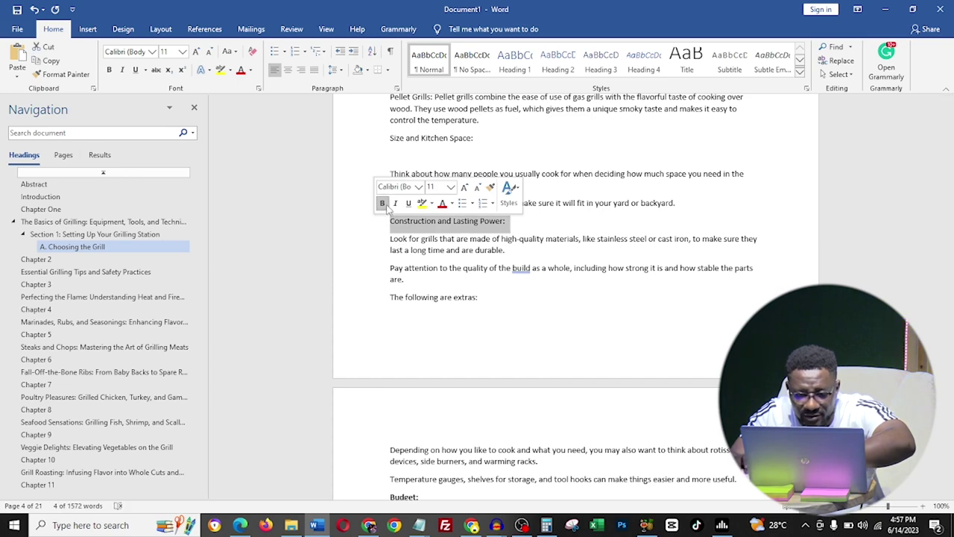
{"action": "left_click", "coordinate": [384, 205]}
Split 'Take the time to learn' and 'If you choose the right grill' into separate paragraphs
{"action": "scroll", "coordinate": [388, 276], "scroll_direction": "up", "scroll_amount": 3}
{"action": "scroll", "coordinate": [444, 325], "scroll_direction": "up", "scroll_amount": 5}
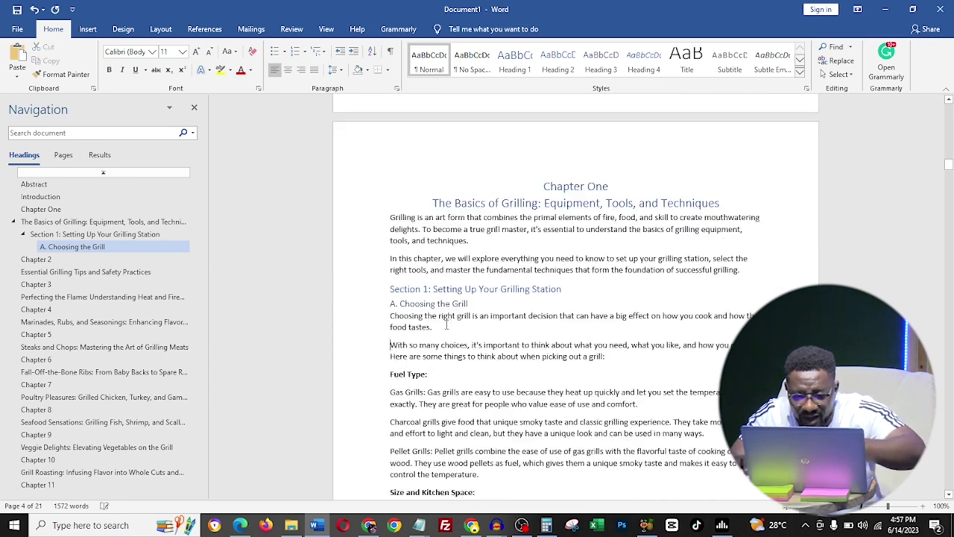
{"action": "scroll", "coordinate": [499, 331], "scroll_direction": "down", "scroll_amount": 12}
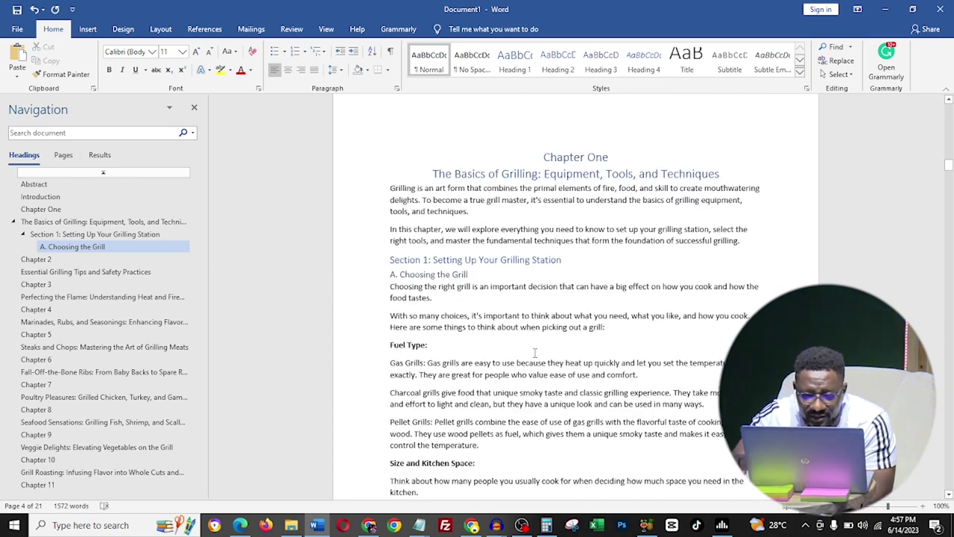
{"action": "scroll", "coordinate": [497, 337], "scroll_direction": "down", "scroll_amount": 3}
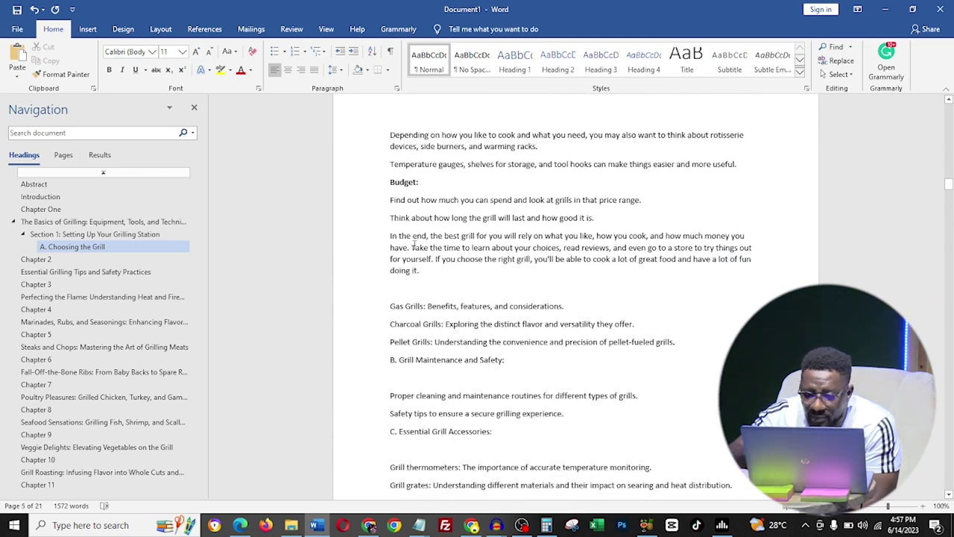
{"action": "left_click", "coordinate": [411, 247]}
{"action": "key", "text": "Return"}
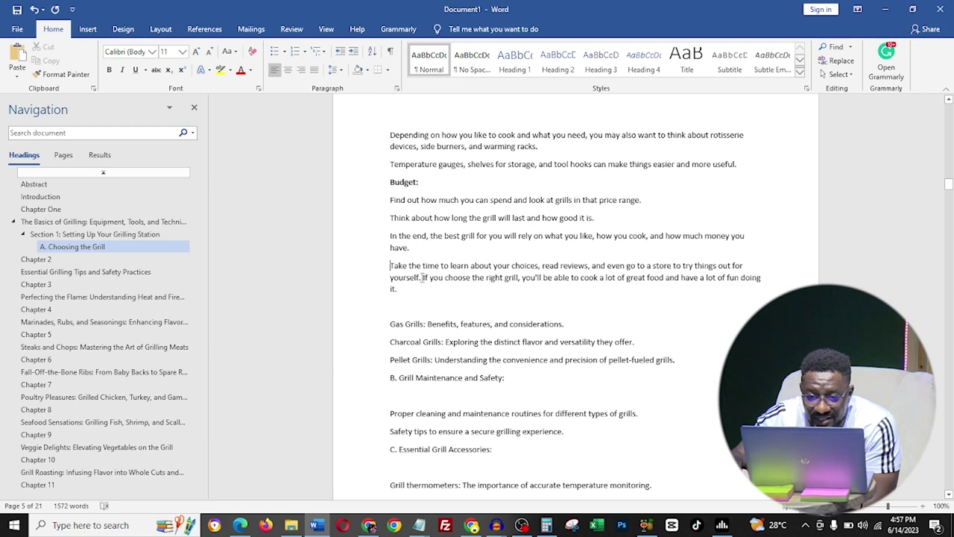
{"action": "left_click", "coordinate": [423, 277]}
{"action": "key", "text": "Return"}
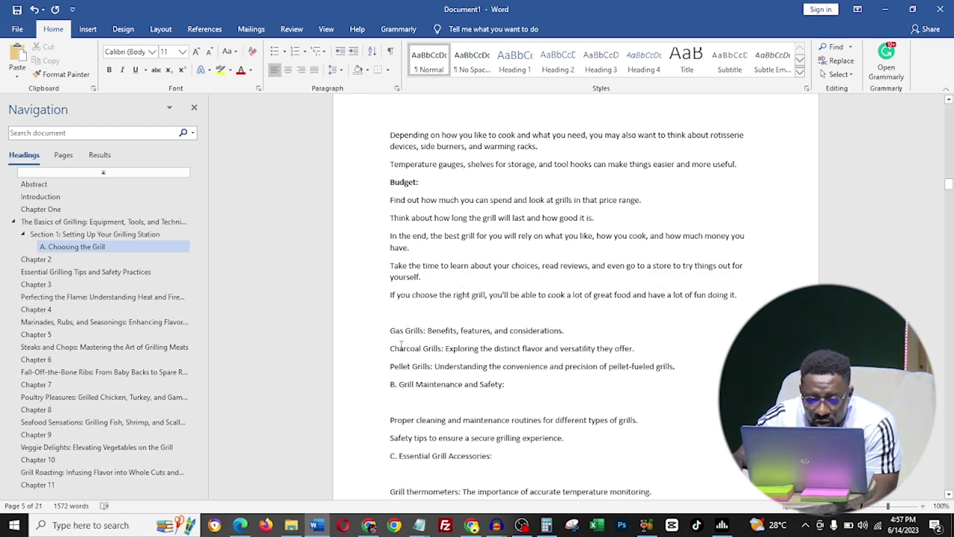
Add spacing after the Pellet Grills line and make B. Grill Maintenance and Safety: a Heading 2
{"action": "scroll", "coordinate": [693, 298], "scroll_direction": "down", "scroll_amount": 3}
{"action": "left_click", "coordinate": [693, 248]}
{"action": "key", "text": "Return"}
{"action": "key", "text": "Return"}
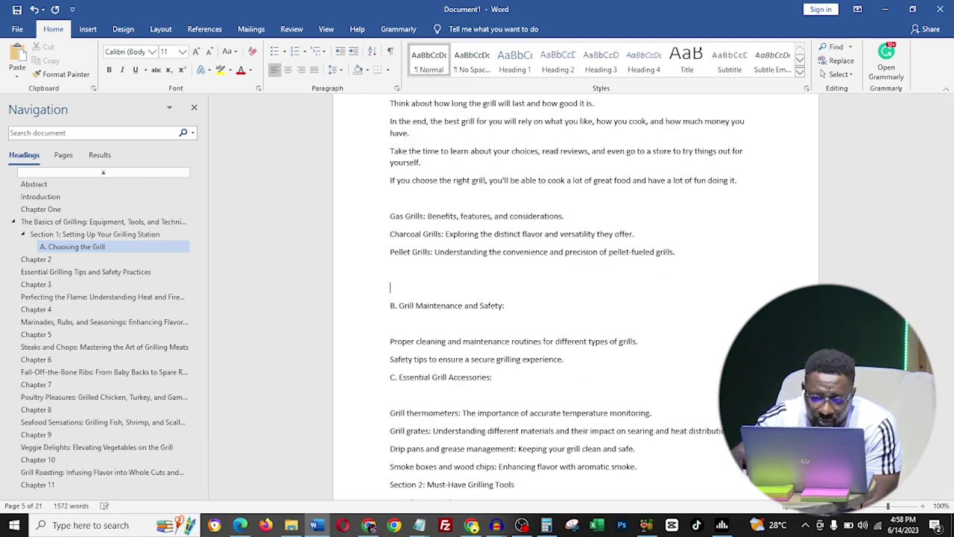
{"action": "left_click", "coordinate": [375, 309]}
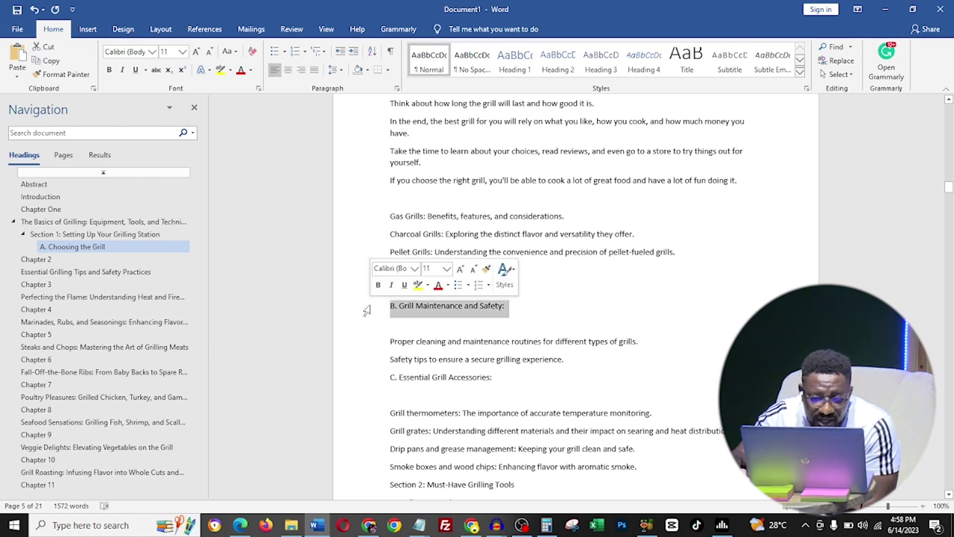
{"action": "left_click", "coordinate": [559, 63]}
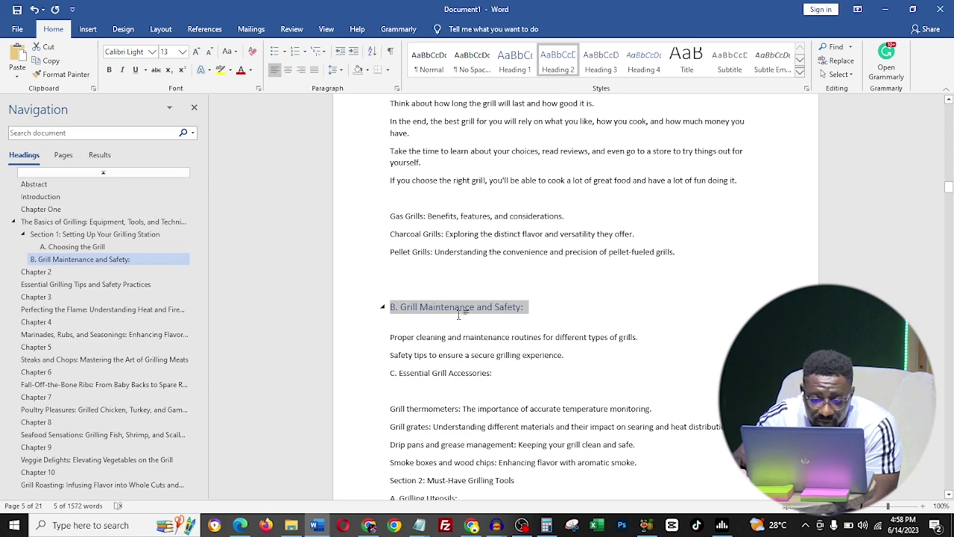
Add a 'Types grills' line above the grill list and style it as Heading 2
{"action": "scroll", "coordinate": [477, 254], "scroll_direction": "up", "scroll_amount": 1}
{"action": "left_click", "coordinate": [463, 254]}
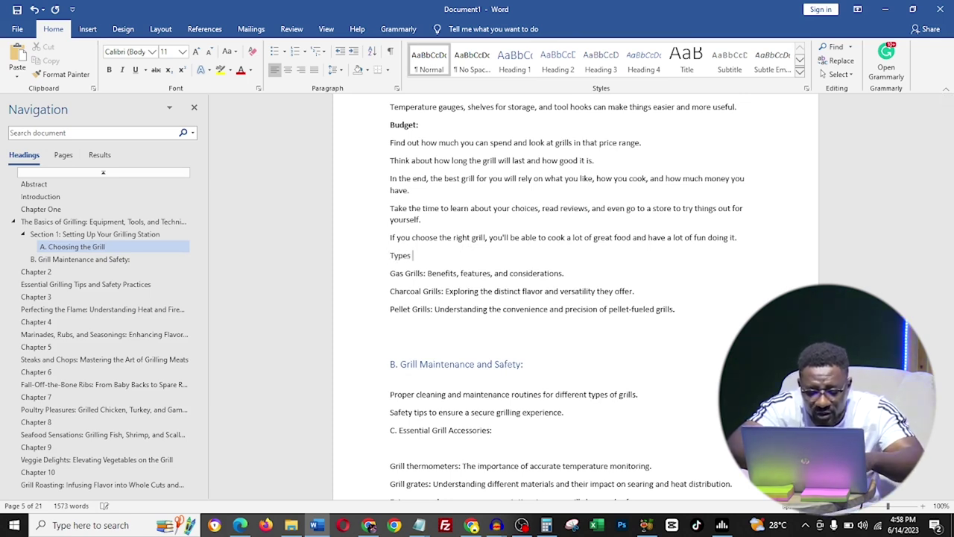
{"action": "left_click", "coordinate": [360, 257]}
{"action": "left_click", "coordinate": [558, 59]}
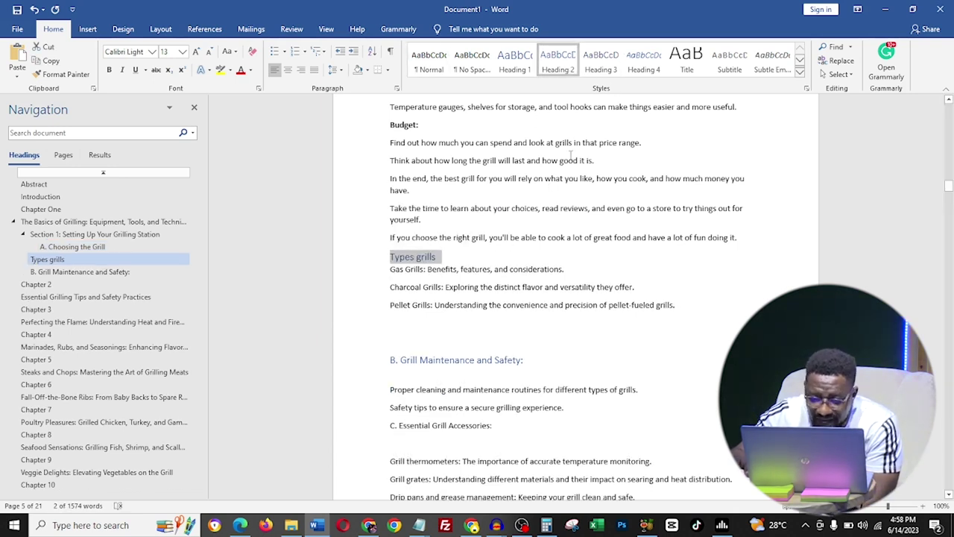
{"action": "left_click", "coordinate": [494, 259]}
Insert a blank line after each of the Gas, Charcoal and Pellet Grills lines
{"action": "left_click_drag", "start_coordinate": [572, 271], "coordinate": [389, 270]}
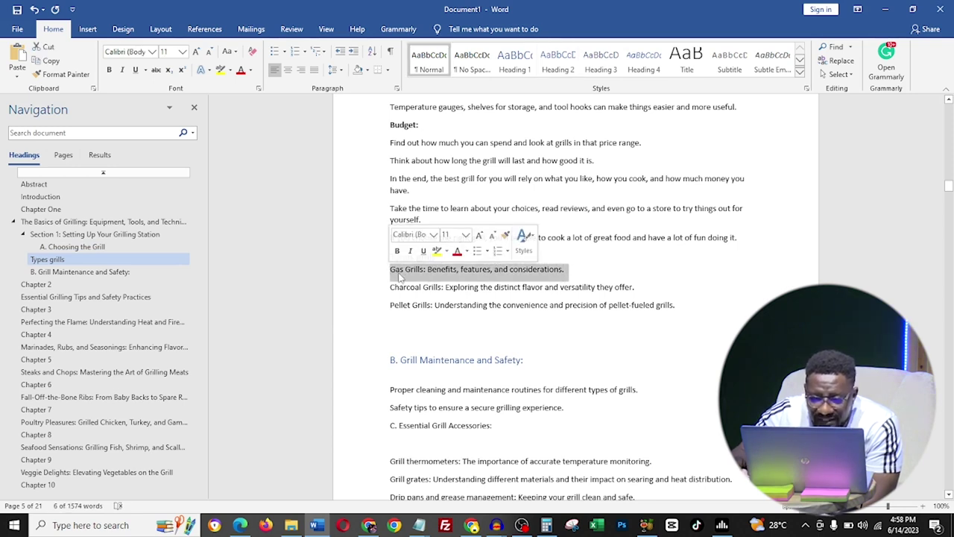
{"action": "left_click", "coordinate": [591, 278]}
{"action": "key", "text": "Return"}
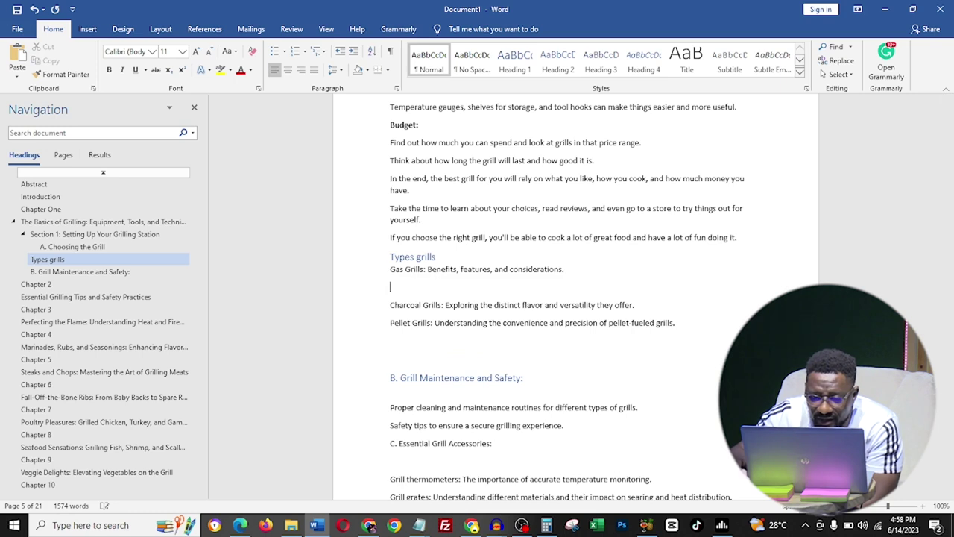
{"action": "left_click", "coordinate": [652, 306]}
{"action": "key", "text": "Return"}
{"action": "left_click", "coordinate": [684, 343]}
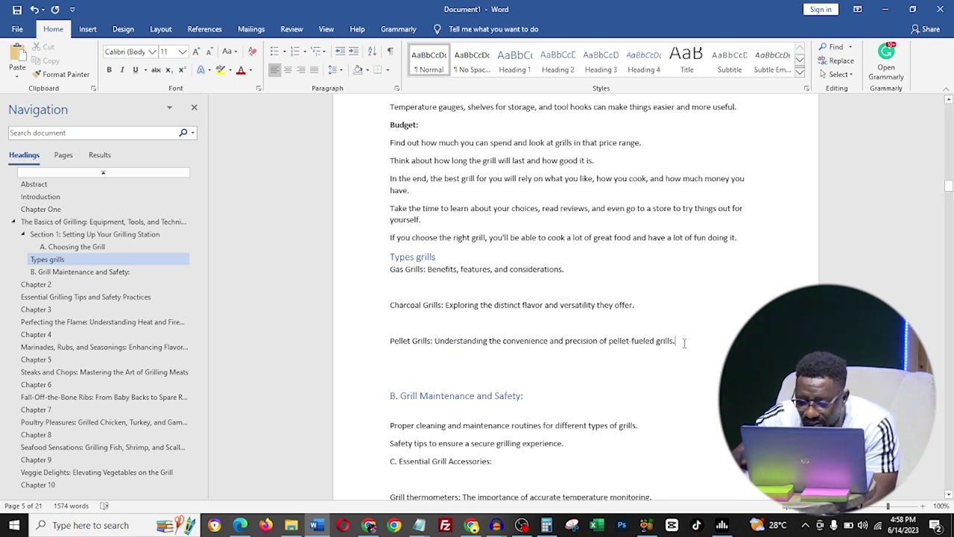
{"action": "key", "text": "Return"}
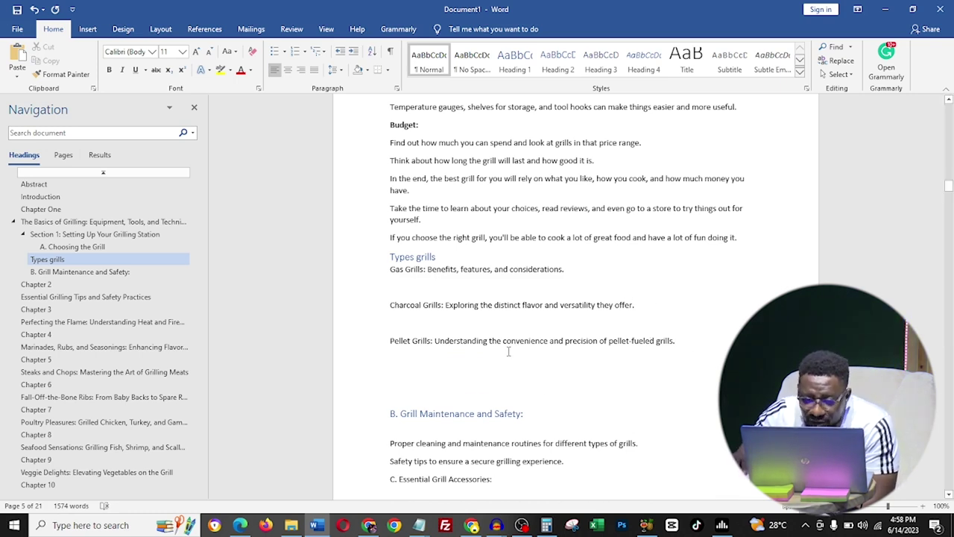
{"action": "scroll", "coordinate": [508, 351], "scroll_direction": "down", "scroll_amount": 2}
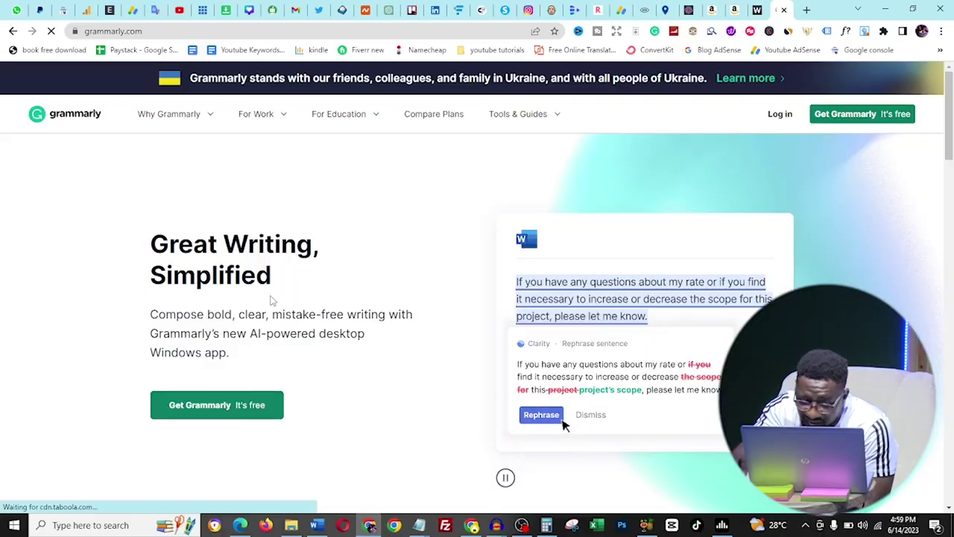
Scroll down grammarly.com to the apps it works with, including Word and Google Docs
{"action": "scroll", "coordinate": [564, 403], "scroll_direction": "down", "scroll_amount": 1}
{"action": "scroll", "coordinate": [283, 298], "scroll_direction": "down", "scroll_amount": 10}
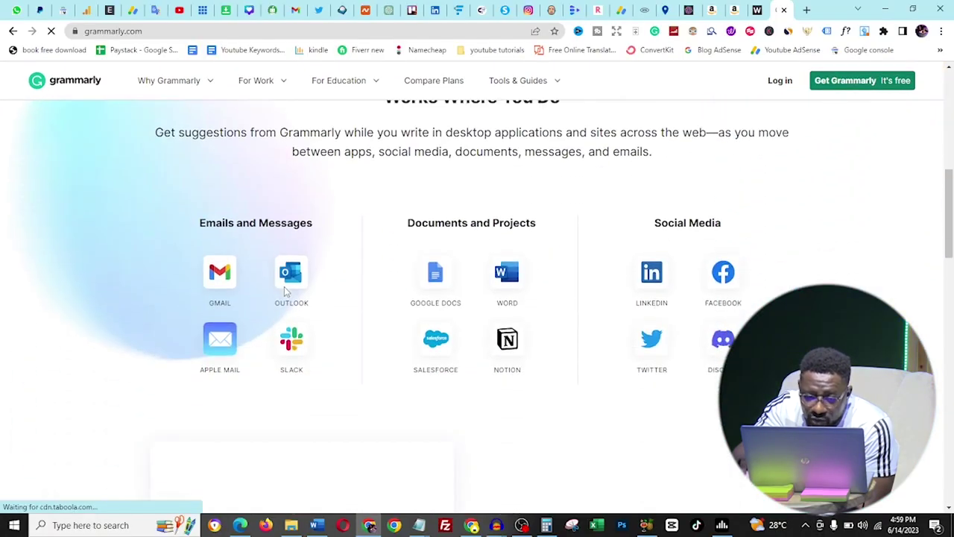
Scroll down and back up through the Grammarly website
{"action": "scroll", "coordinate": [284, 291], "scroll_direction": "down", "scroll_amount": 5}
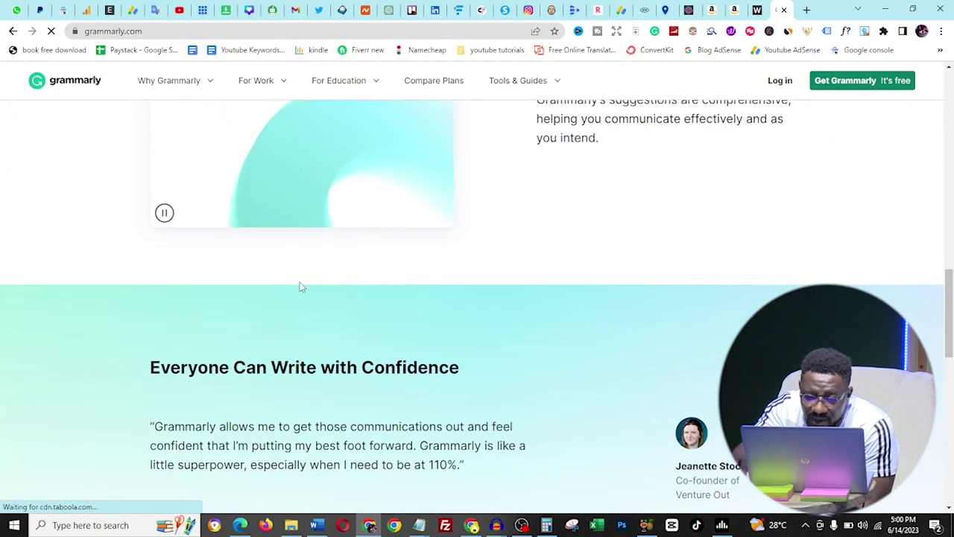
{"action": "scroll", "coordinate": [302, 282], "scroll_direction": "down", "scroll_amount": 2}
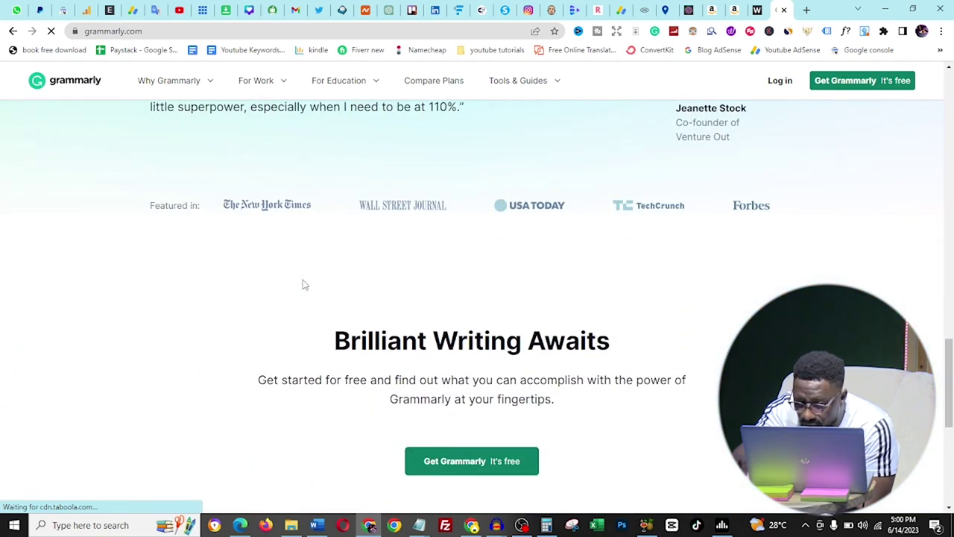
{"action": "scroll", "coordinate": [303, 283], "scroll_direction": "down", "scroll_amount": 3}
{"action": "scroll", "coordinate": [365, 283], "scroll_direction": "up", "scroll_amount": 9}
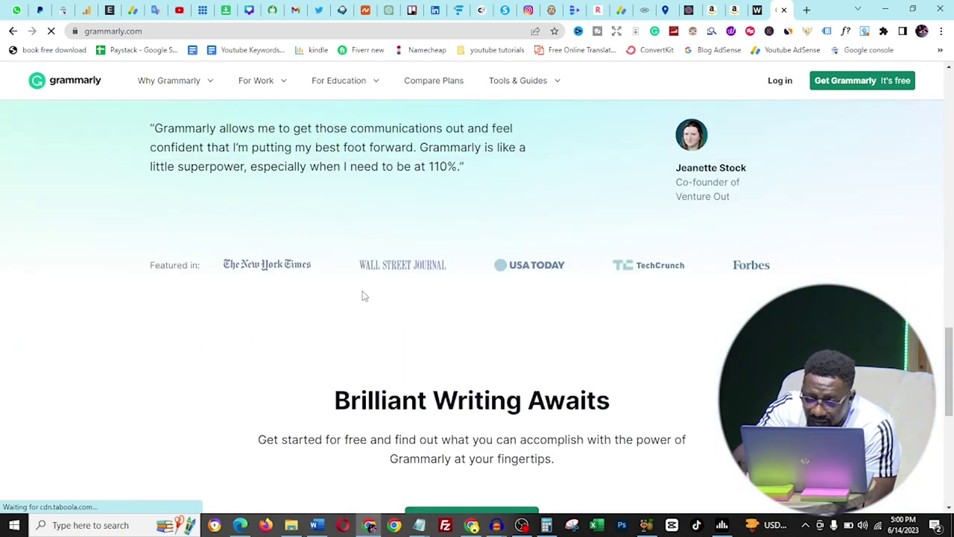
{"action": "scroll", "coordinate": [358, 300], "scroll_direction": "up", "scroll_amount": 8}
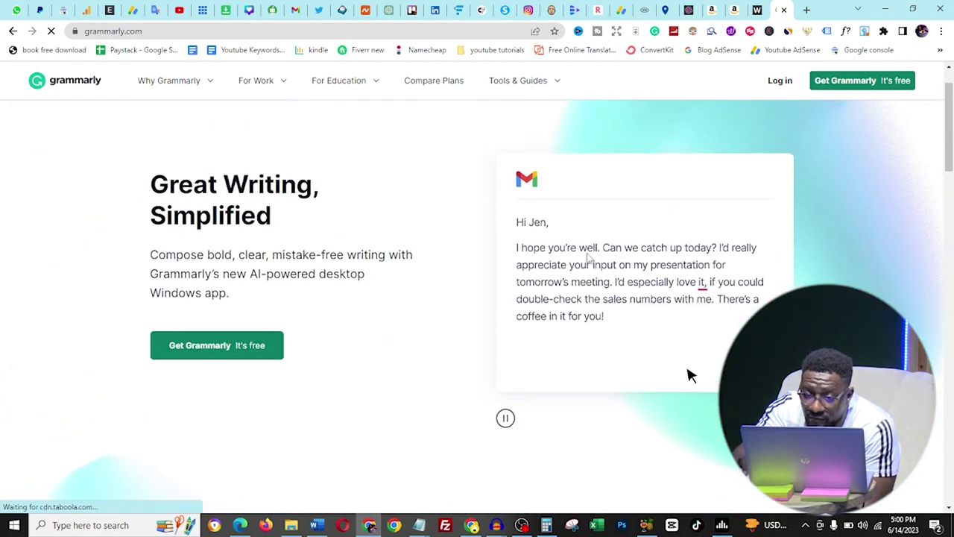
{"action": "scroll", "coordinate": [529, 212], "scroll_direction": "up", "scroll_amount": 1}
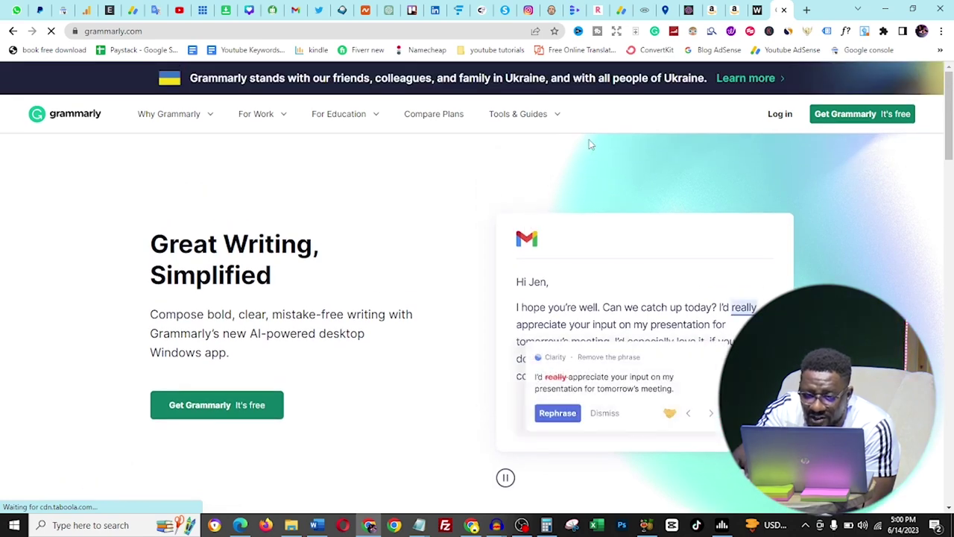
Look over the shop tab listing Grammarly Pro at ₦4,200 and QuillBot Pro, then return to Word
{"action": "left_click", "coordinate": [666, 9]}
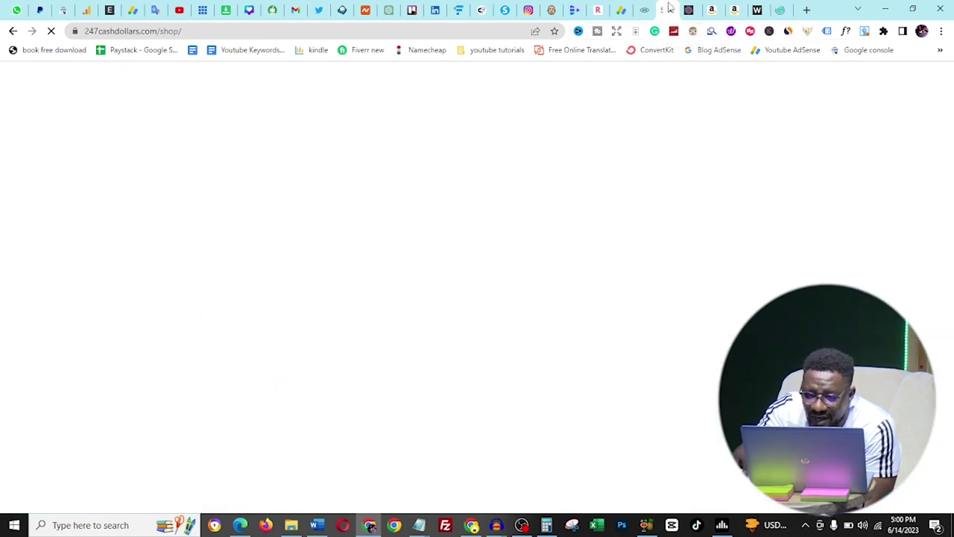
{"action": "scroll", "coordinate": [350, 388], "scroll_direction": "up", "scroll_amount": 10}
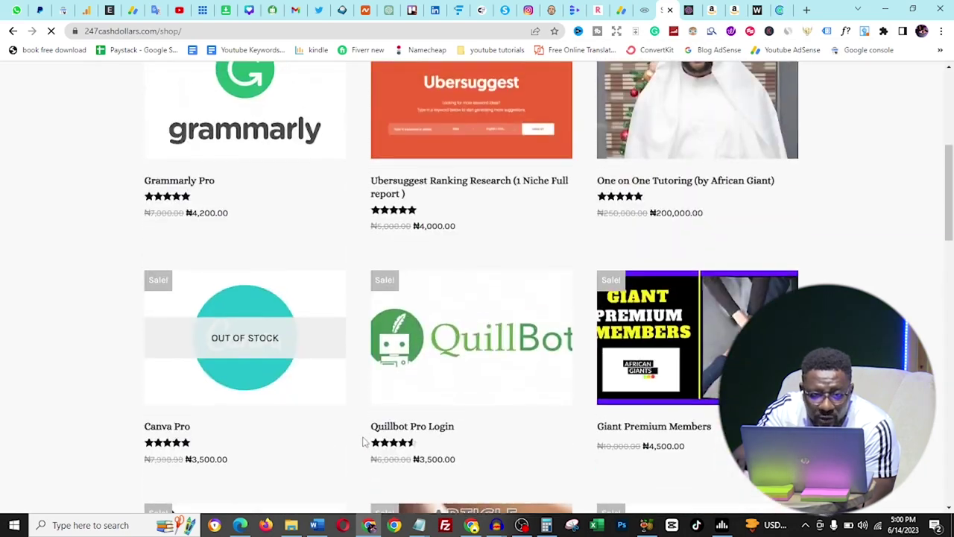
{"action": "scroll", "coordinate": [339, 299], "scroll_direction": "down", "scroll_amount": 2}
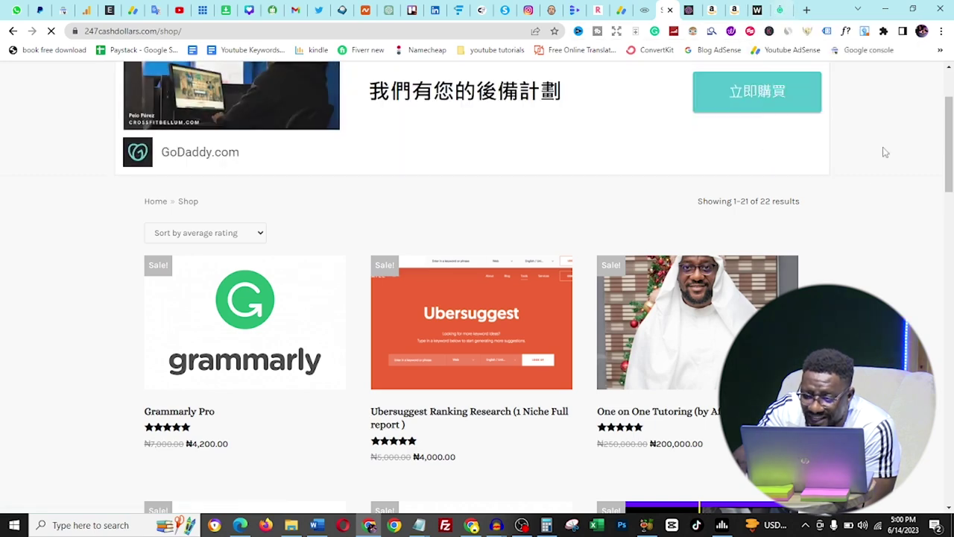
{"action": "left_click", "coordinate": [316, 525]}
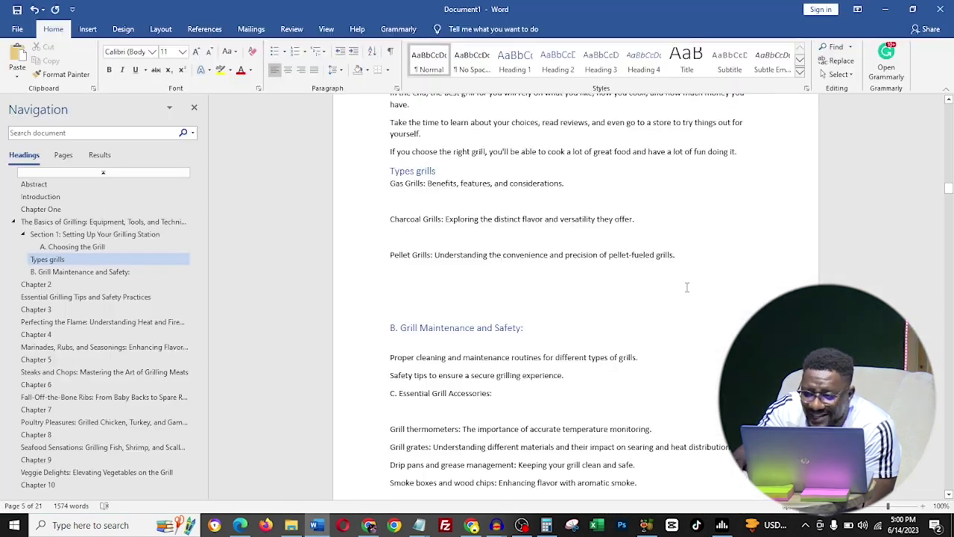
Launch Grammarly from Word's Home tab and dismiss its card on 'To become a true grill master'
{"action": "scroll", "coordinate": [686, 286], "scroll_direction": "up", "scroll_amount": 15}
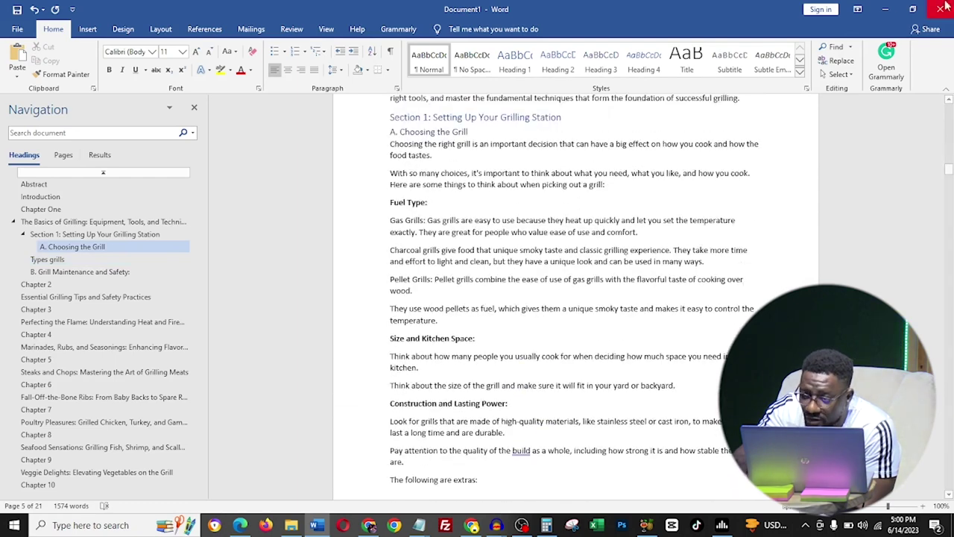
{"action": "left_click", "coordinate": [887, 64]}
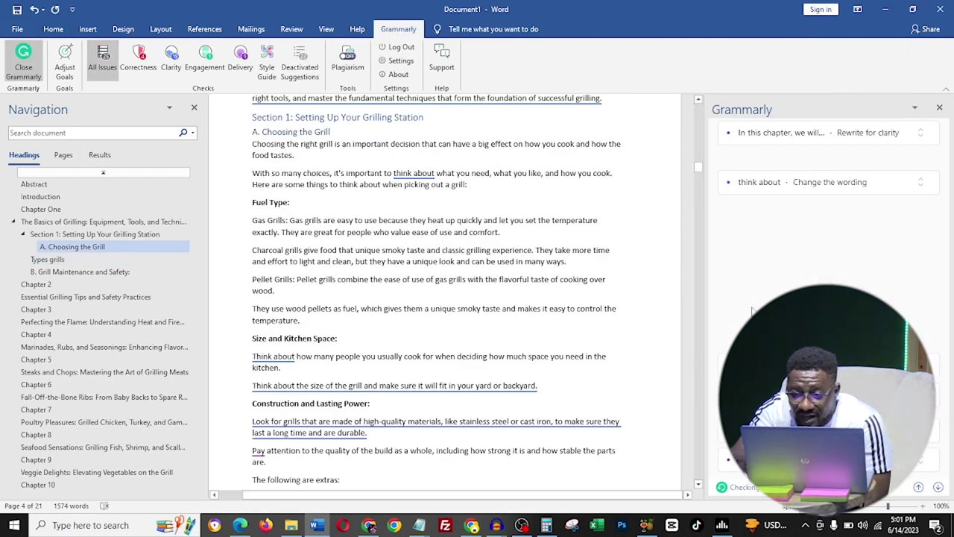
{"action": "scroll", "coordinate": [630, 231], "scroll_direction": "up", "scroll_amount": 6}
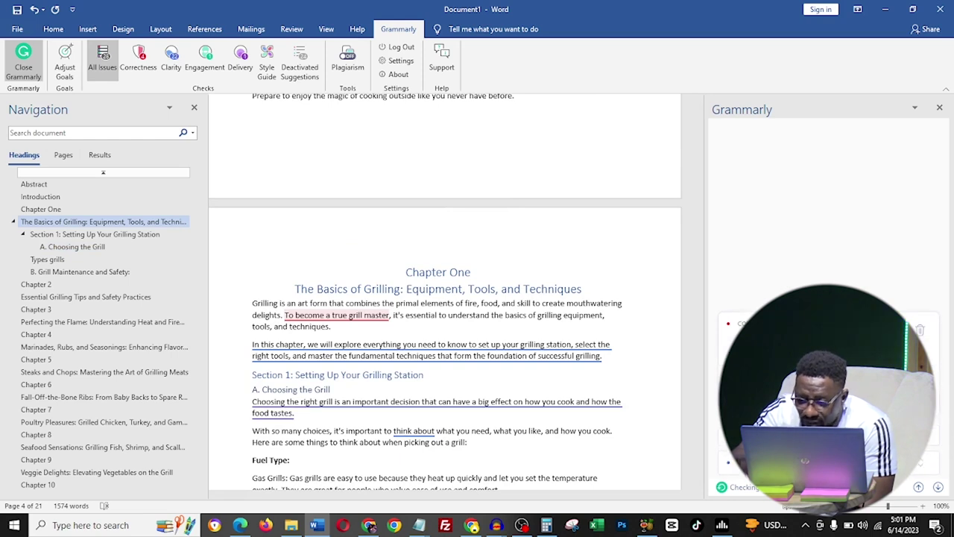
{"action": "left_click", "coordinate": [921, 333]}
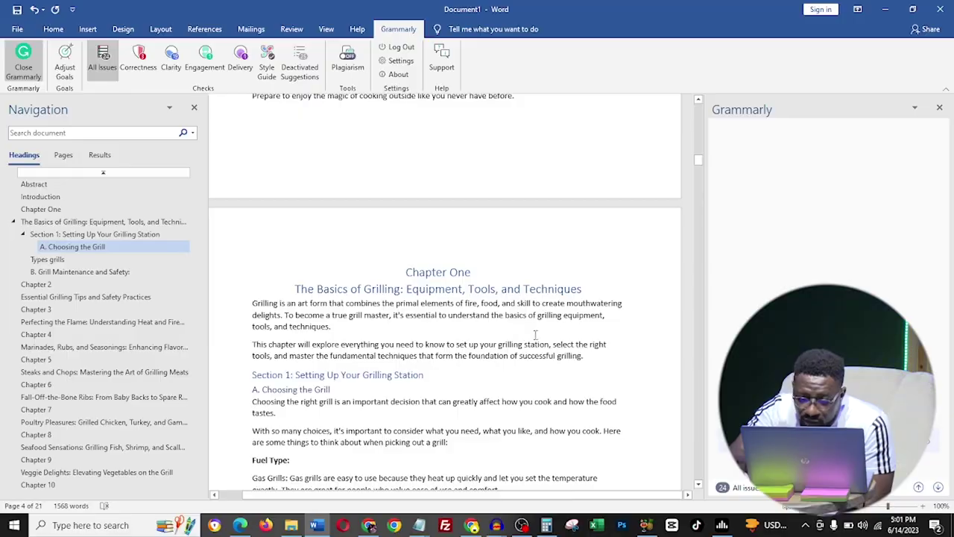
Accept three Grammarly clarity rewrites, including 'Think about' to 'Consider', then run a plagiarism check
{"action": "scroll", "coordinate": [445, 313], "scroll_direction": "up", "scroll_amount": 2}
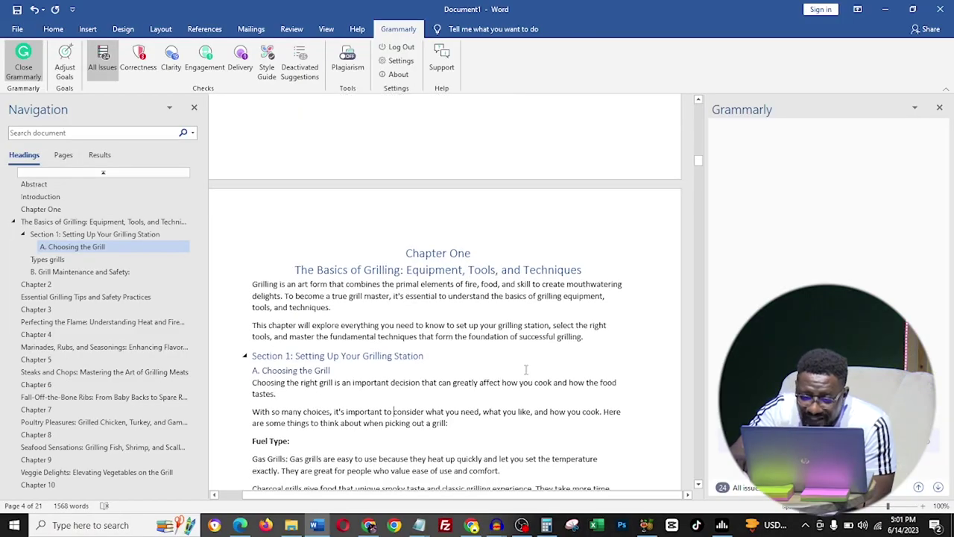
{"action": "left_click", "coordinate": [938, 487]}
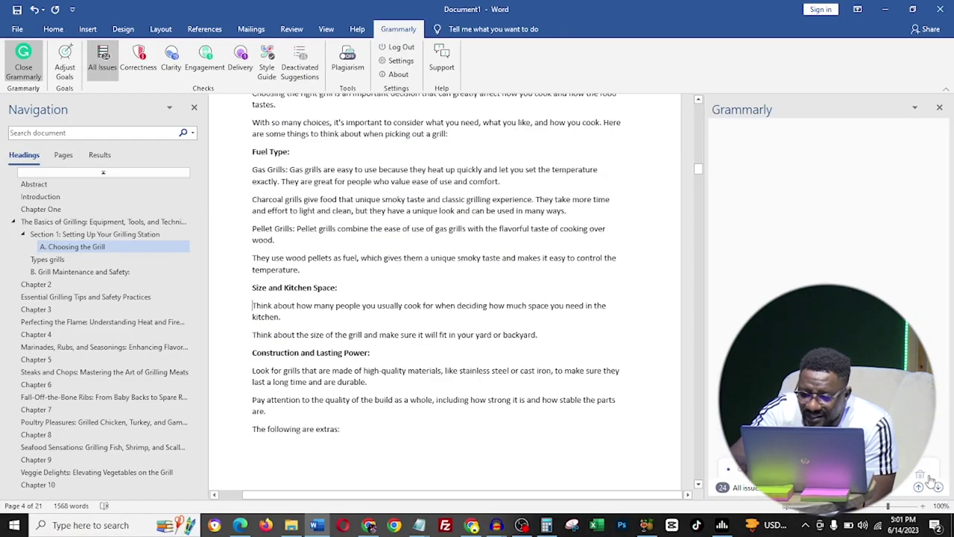
{"action": "left_click", "coordinate": [820, 328]}
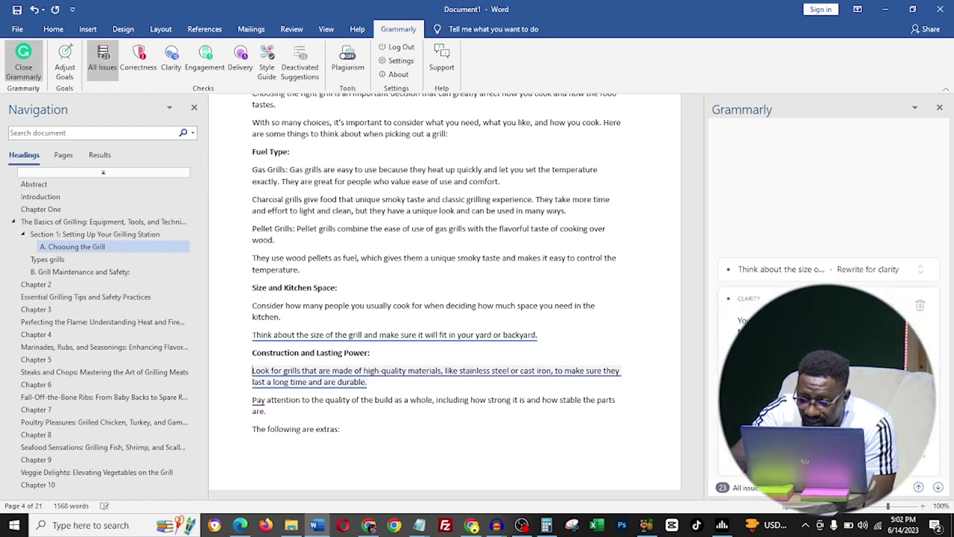
{"action": "left_click", "coordinate": [820, 350]}
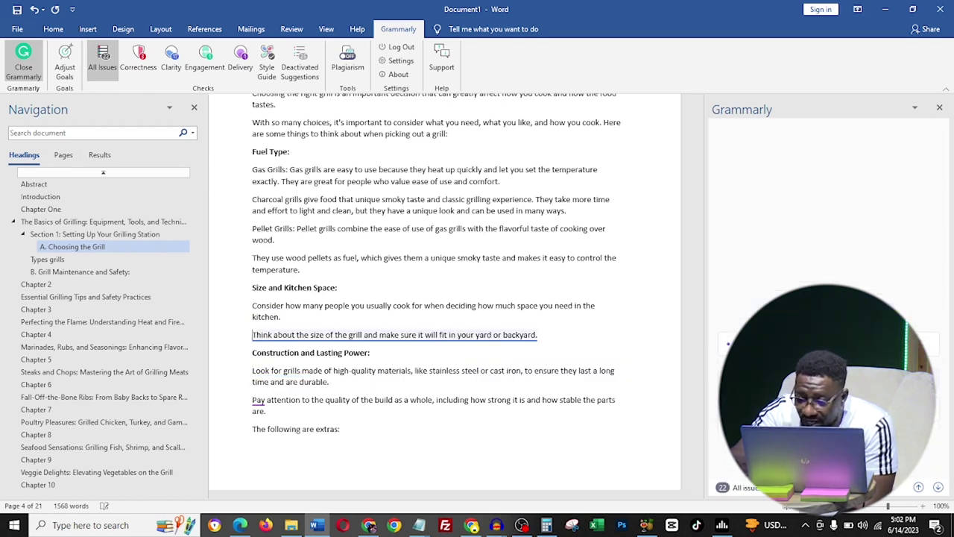
{"action": "left_click", "coordinate": [820, 328]}
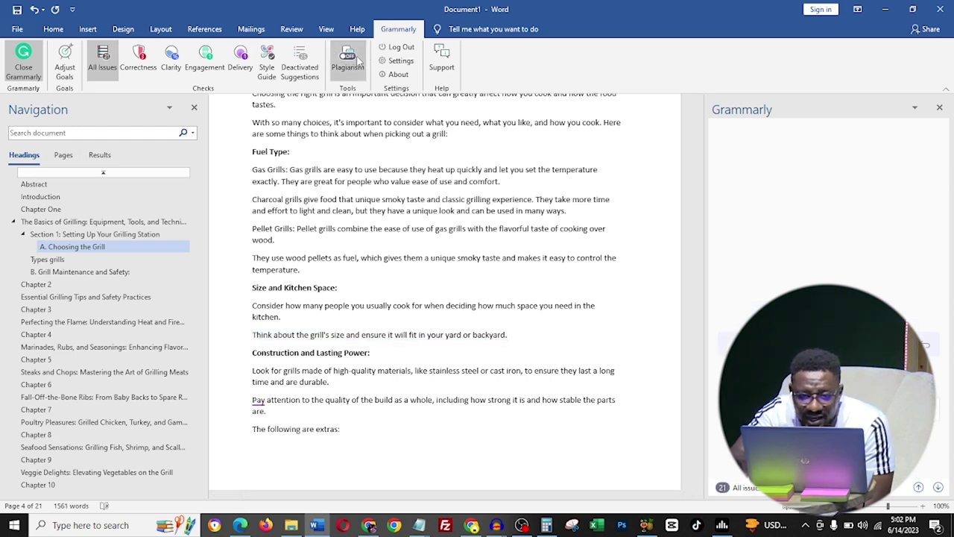
{"action": "left_click", "coordinate": [350, 59]}
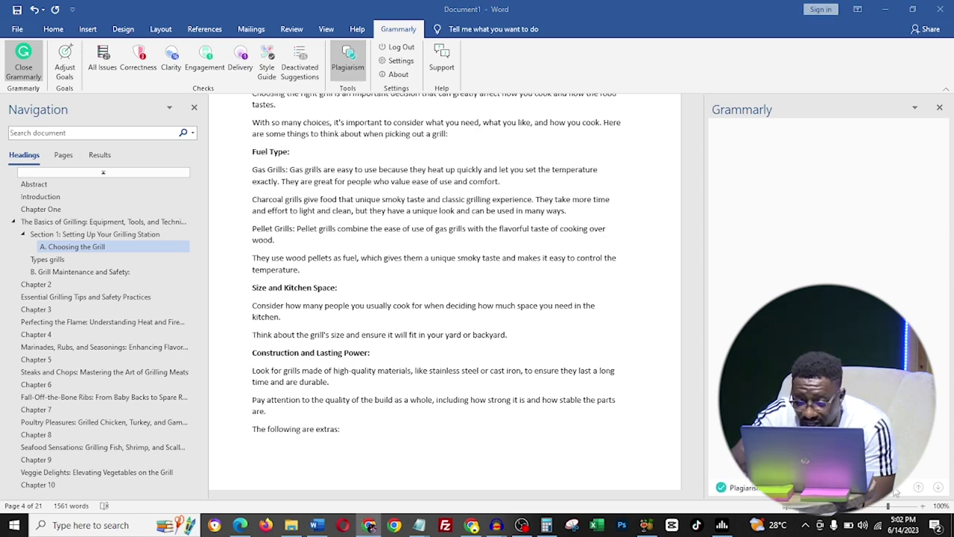
Review the matching Forbes article's byline in Document2, then open the Content at Scale AI Detector tab
{"action": "scroll", "coordinate": [525, 355], "scroll_direction": "up", "scroll_amount": 6}
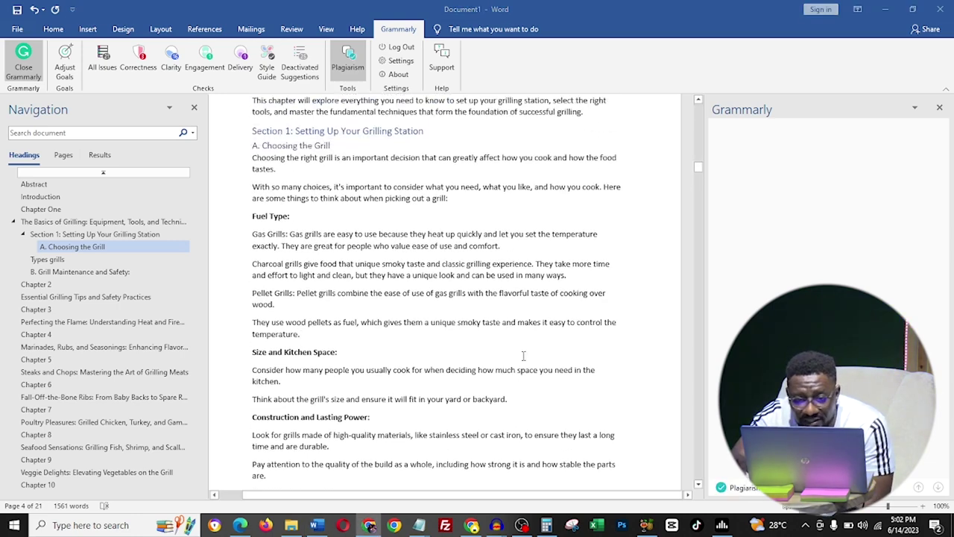
{"action": "scroll", "coordinate": [525, 356], "scroll_direction": "up", "scroll_amount": 10}
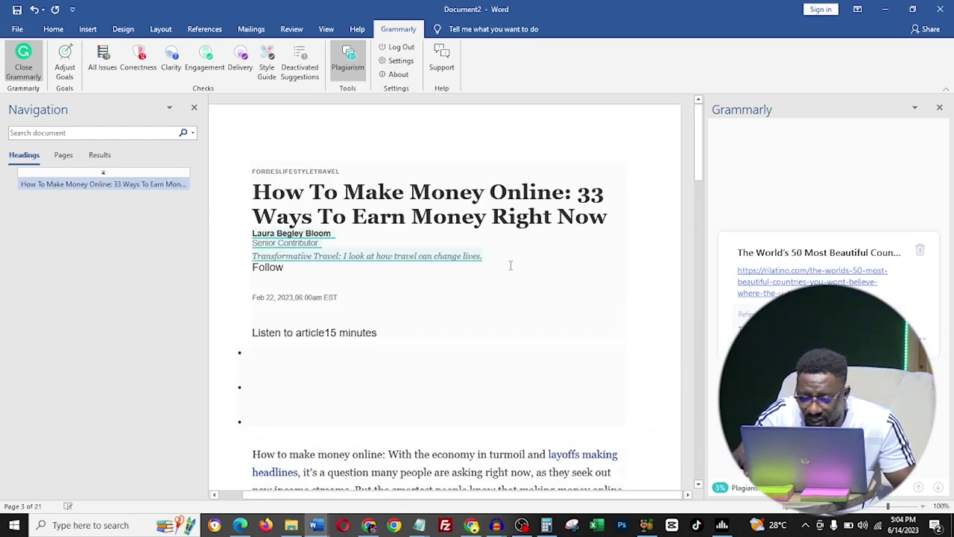
{"action": "left_click_drag", "start_coordinate": [500, 257], "coordinate": [273, 234]}
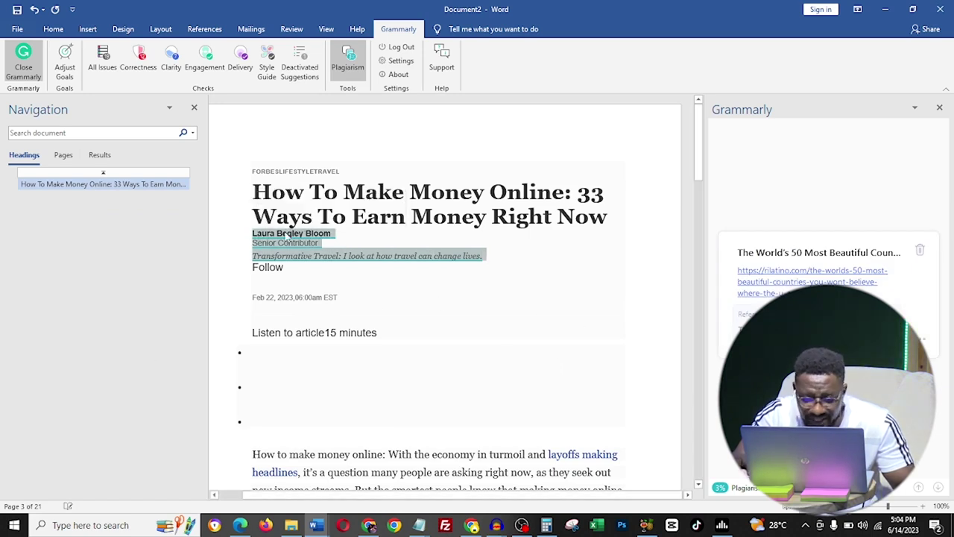
{"action": "left_click", "coordinate": [371, 525]}
{"action": "left_click", "coordinate": [272, 10]}
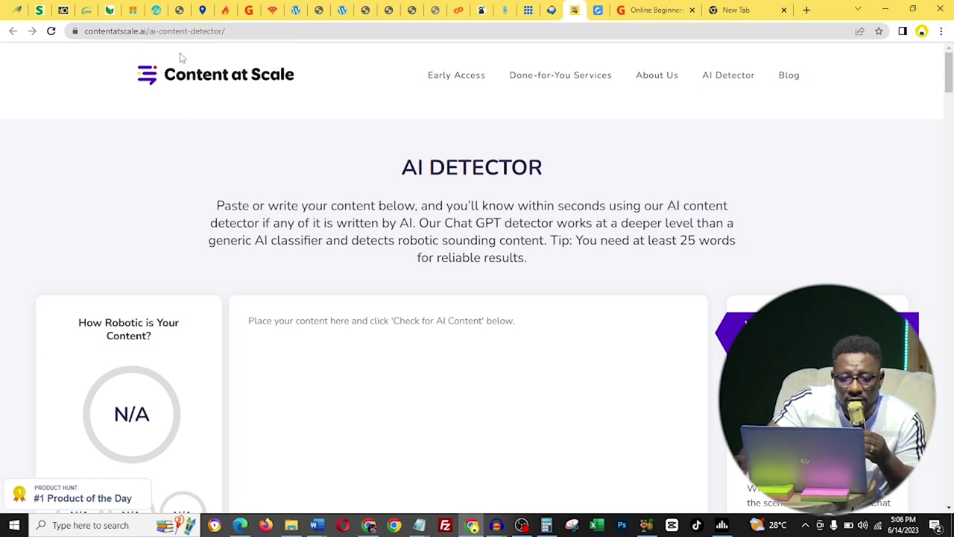
Close Document2 and paste the cookbook's 9906-character text into the AI Detector content box
{"action": "scroll", "coordinate": [376, 206], "scroll_direction": "down", "scroll_amount": 3}
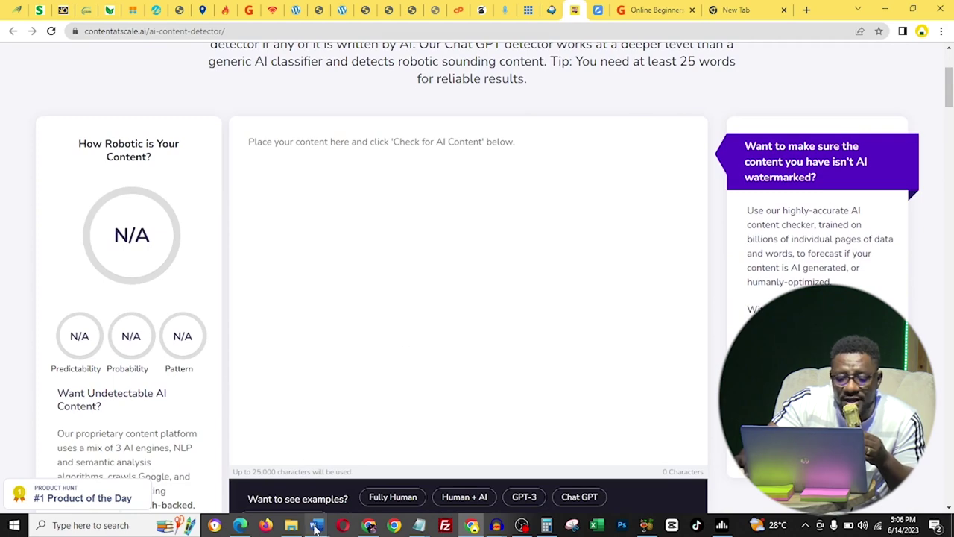
{"action": "mouse_move", "coordinate": [317, 526]}
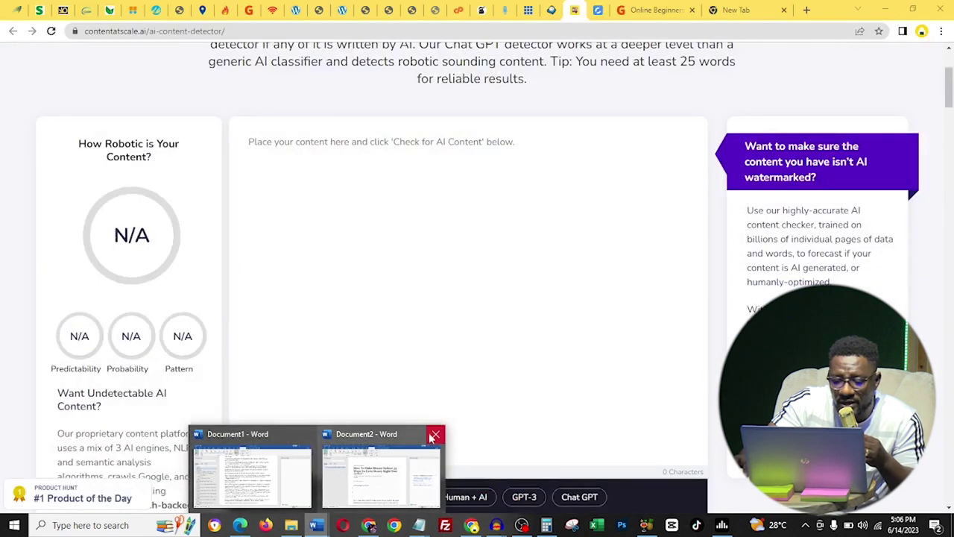
{"action": "left_click", "coordinate": [435, 438]}
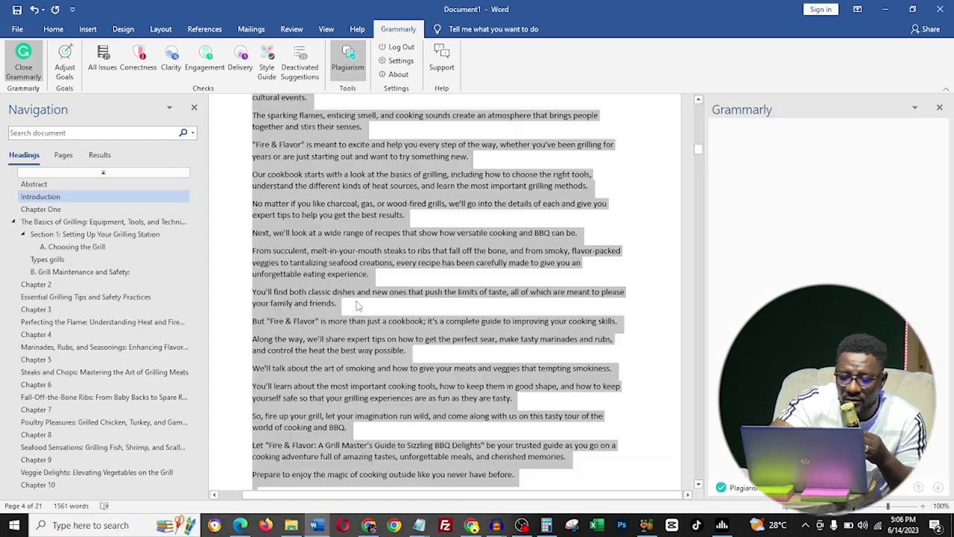
{"action": "key", "text": "alt+Tab"}
{"action": "key", "text": "ctrl+v"}
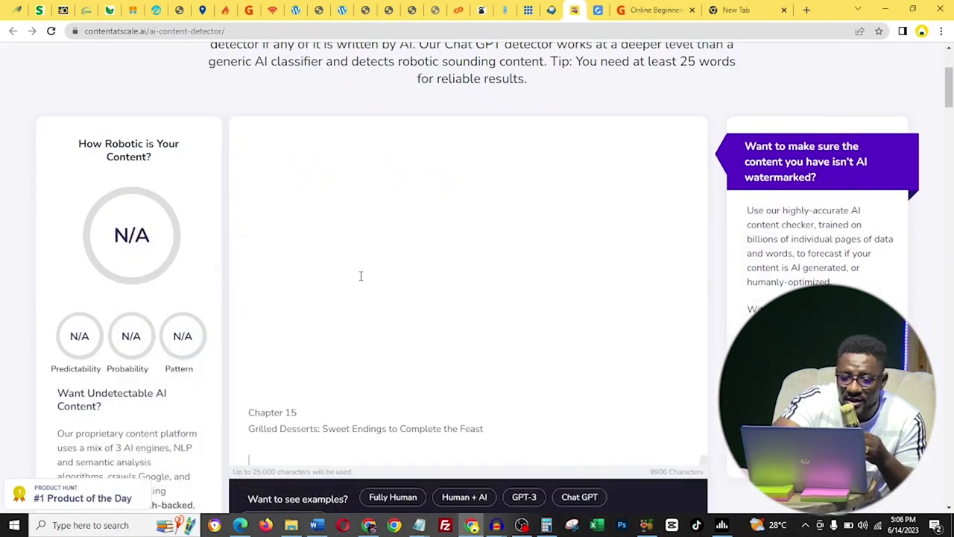
{"action": "scroll", "coordinate": [377, 269], "scroll_direction": "down", "scroll_amount": 5}
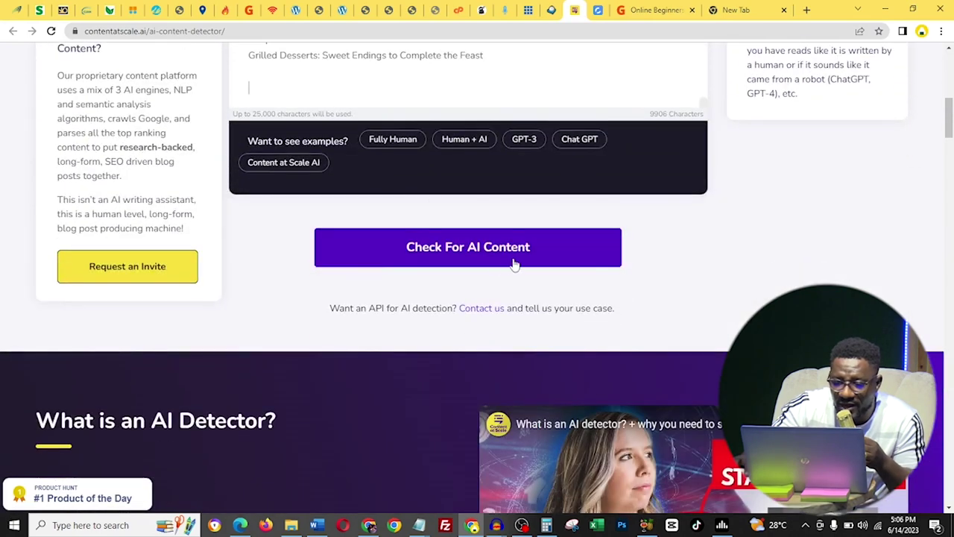
Run Check For AI Content and highlight the resulting 73% score
{"action": "left_click", "coordinate": [504, 260]}
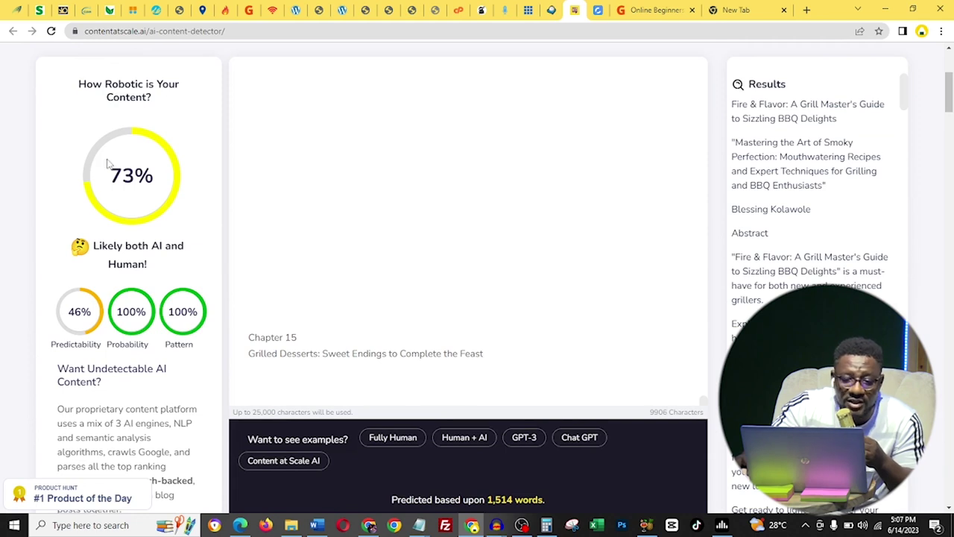
{"action": "left_click_drag", "start_coordinate": [147, 164], "coordinate": [135, 206]}
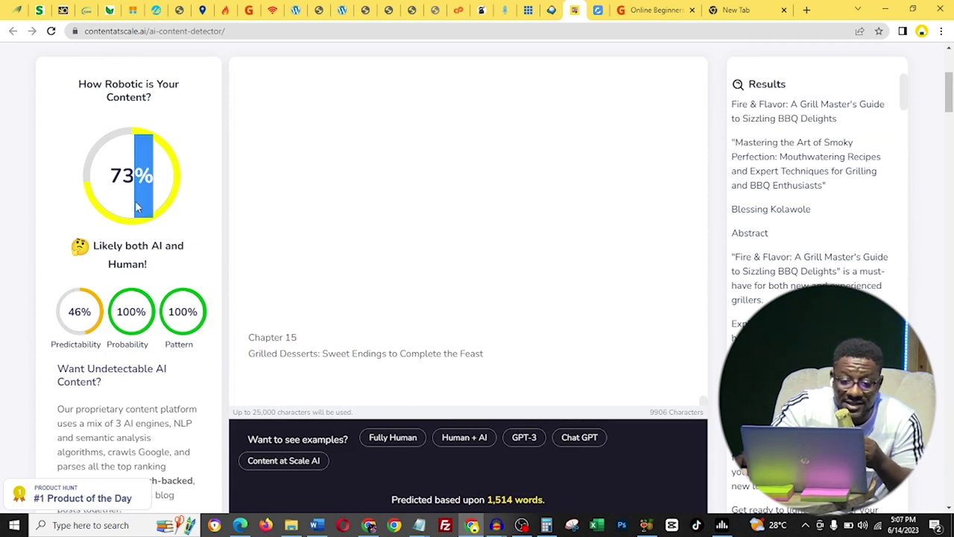
{"action": "left_click", "coordinate": [208, 185]}
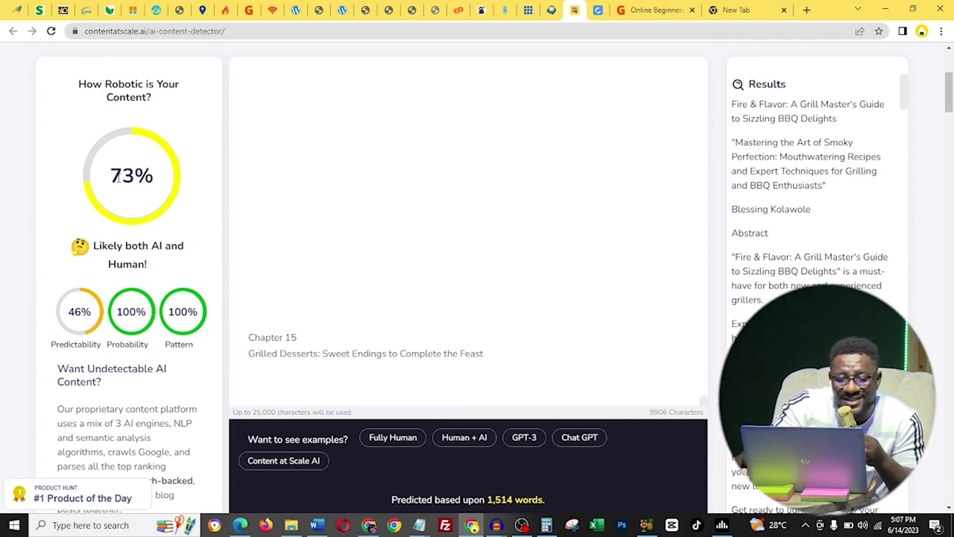
{"action": "left_click_drag", "start_coordinate": [112, 174], "coordinate": [153, 176]}
{"action": "left_click", "coordinate": [179, 184]}
{"action": "double_click", "coordinate": [150, 177]}
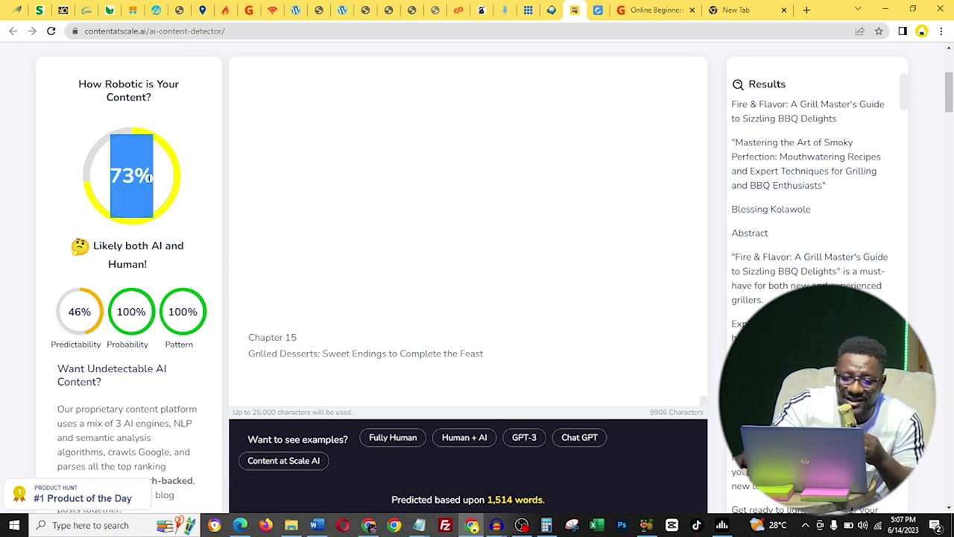
{"action": "left_click", "coordinate": [190, 117]}
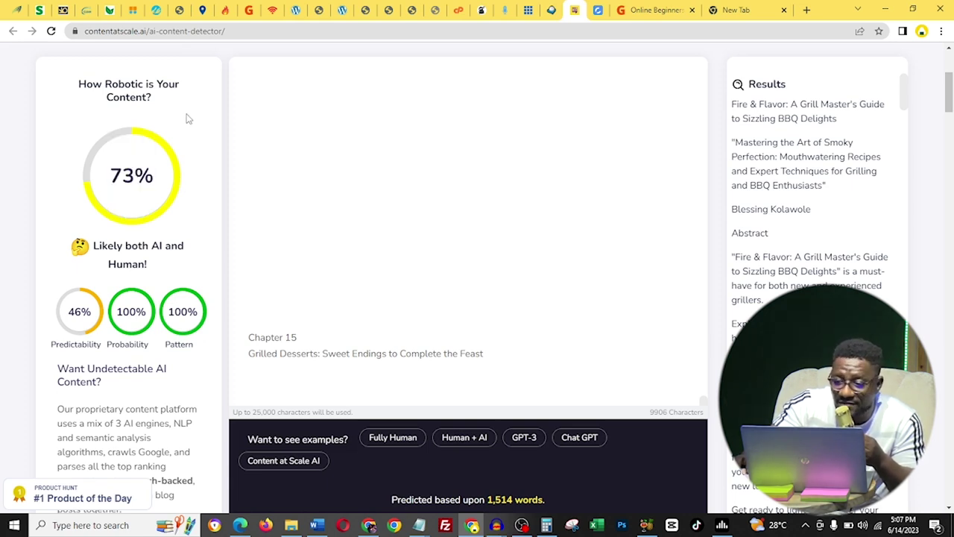
Scroll through the highlighted Results panel for the 1,514-word manuscript
{"action": "scroll", "coordinate": [827, 179], "scroll_direction": "down", "scroll_amount": 10}
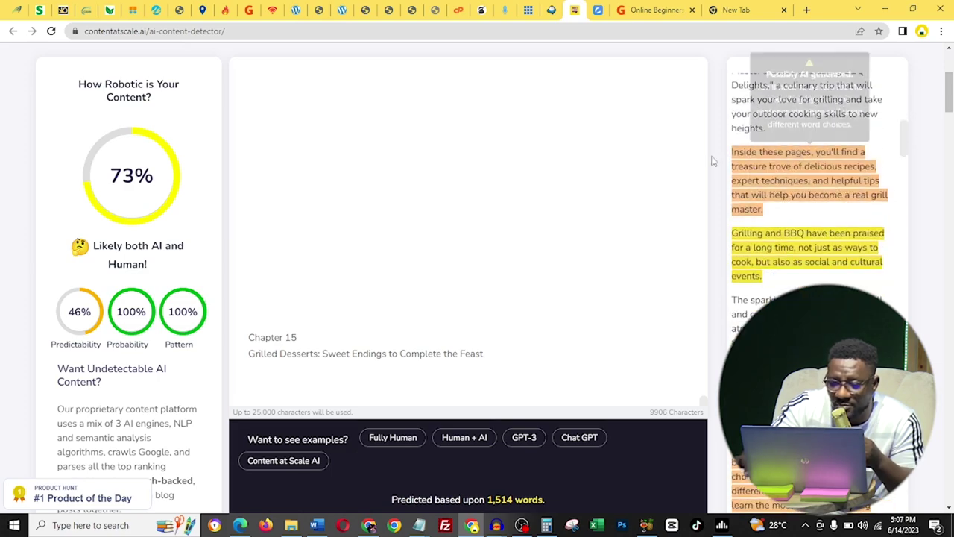
{"action": "scroll", "coordinate": [790, 287], "scroll_direction": "down", "scroll_amount": 5}
{"action": "scroll", "coordinate": [790, 287], "scroll_direction": "down", "scroll_amount": 8}
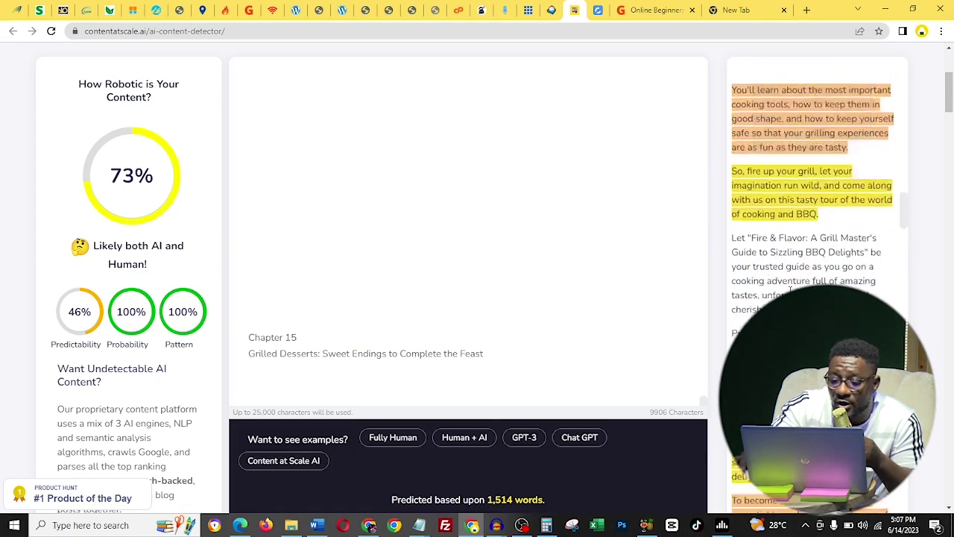
{"action": "scroll", "coordinate": [799, 259], "scroll_direction": "up", "scroll_amount": 4}
{"action": "scroll", "coordinate": [799, 258], "scroll_direction": "up", "scroll_amount": 10}
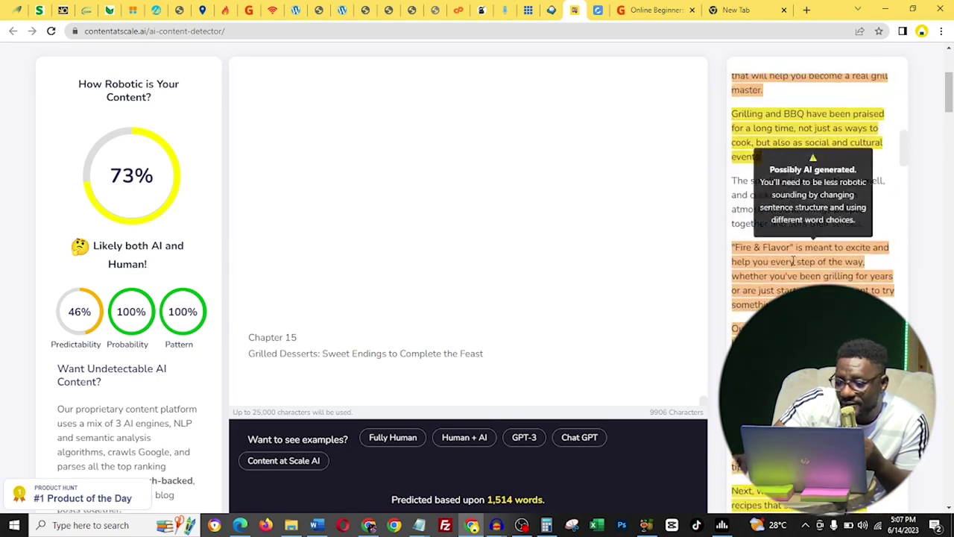
{"action": "scroll", "coordinate": [791, 266], "scroll_direction": "up", "scroll_amount": 2}
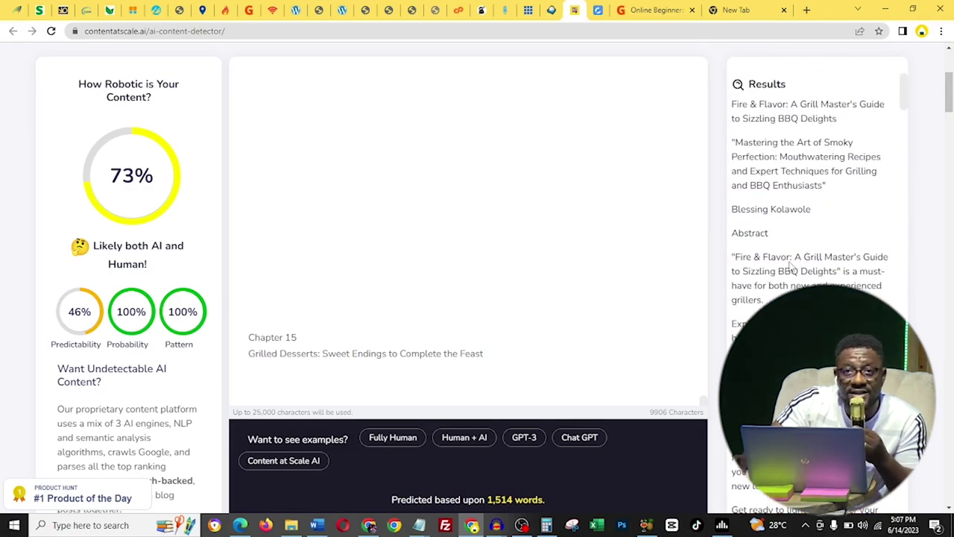